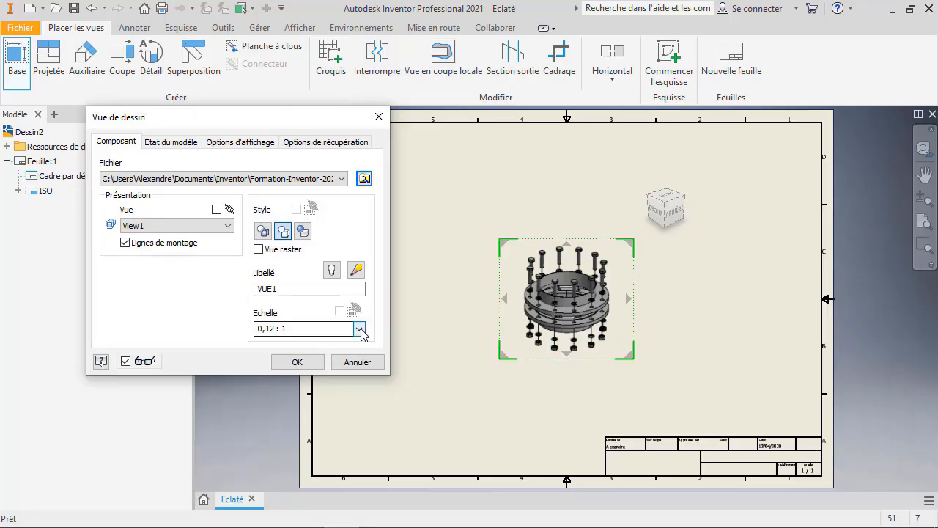
Place the exploded flange assembly as a base view at 1:4 scale, with assembly trails shown
{"action": "left_click", "coordinate": [360, 329]}
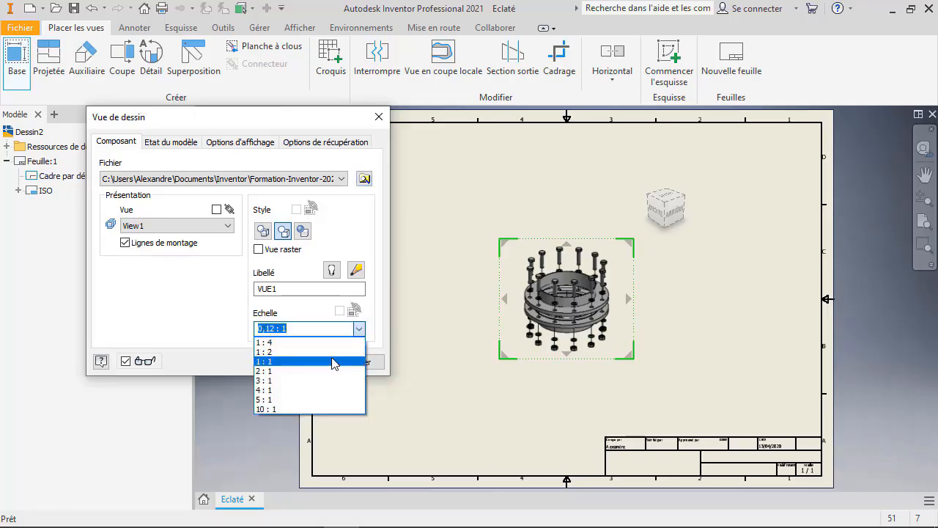
{"action": "left_click", "coordinate": [300, 344]}
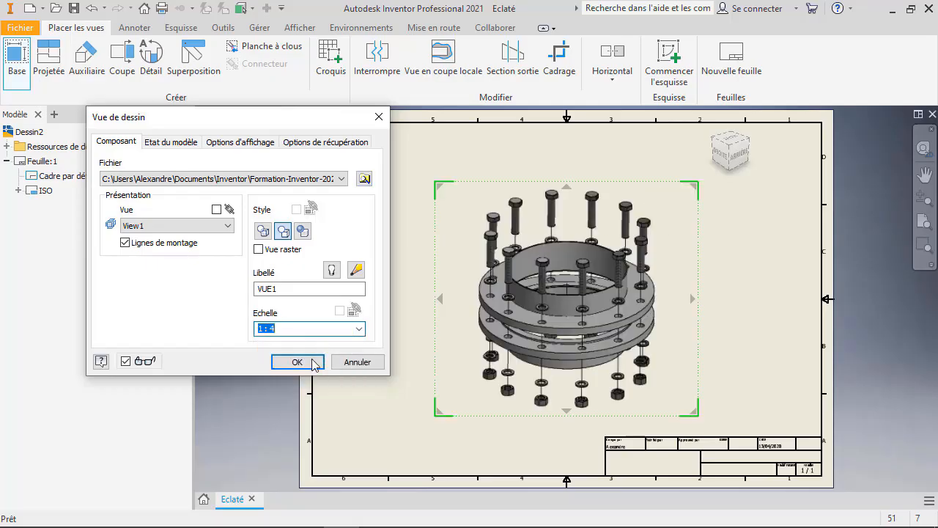
{"action": "left_click", "coordinate": [298, 360]}
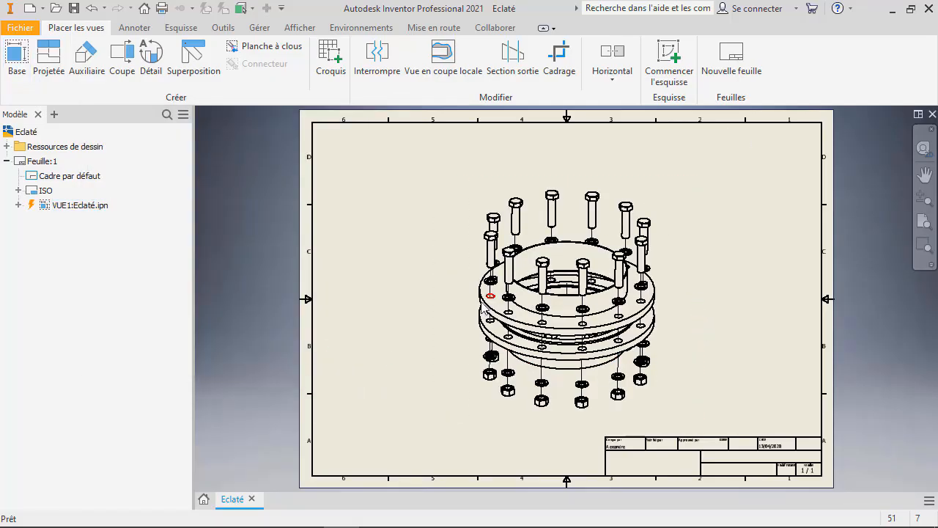
Move the exploded view up and toward the left side of the sheet, clear of the title block
{"action": "left_click_drag", "start_coordinate": [470, 292], "coordinate": [462, 265]}
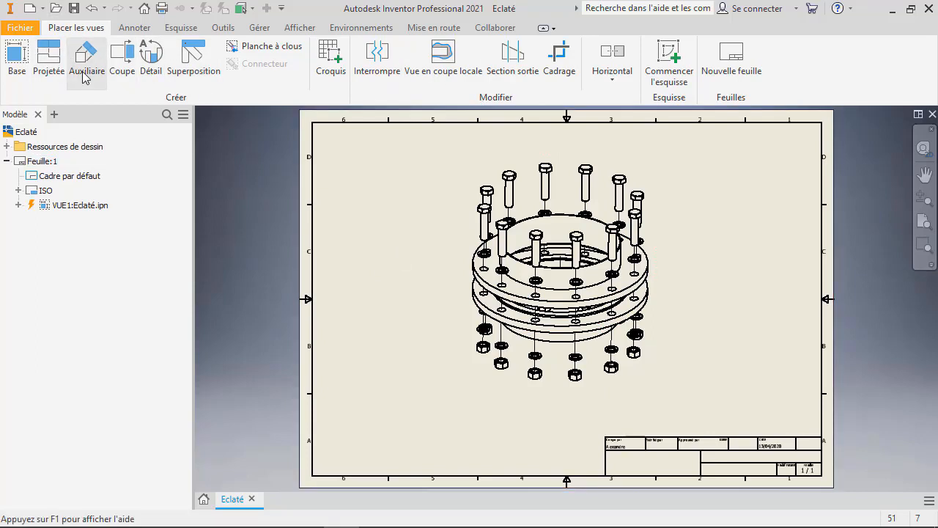
{"action": "left_click", "coordinate": [135, 28]}
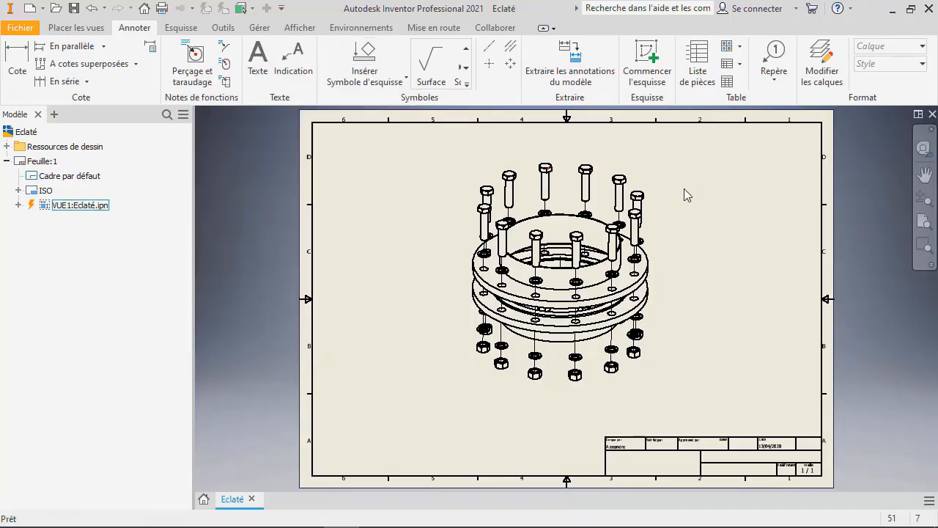
{"action": "left_click_drag", "start_coordinate": [656, 167], "coordinate": [566, 164]}
Insert a parts list for the exploded view directly above the title block, enabling the assembly's BOM view
{"action": "left_click", "coordinate": [711, 82]}
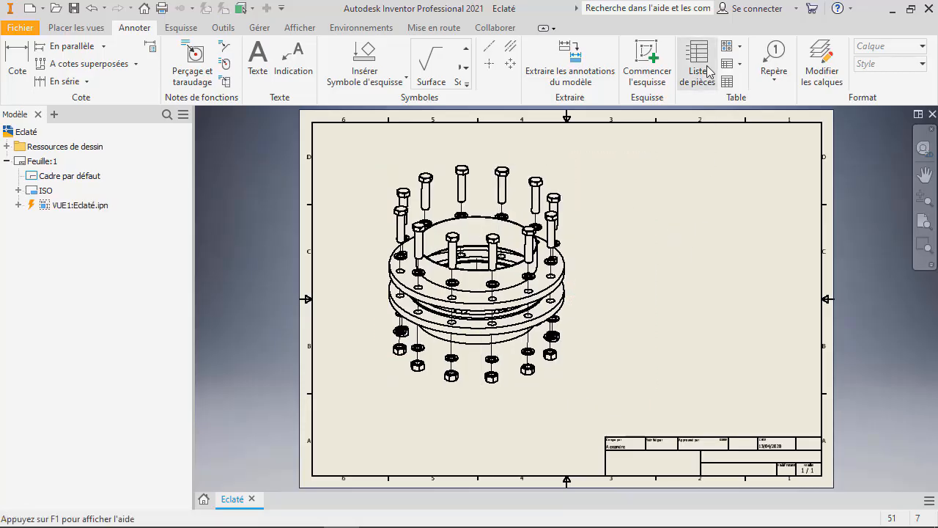
{"action": "left_click", "coordinate": [570, 182]}
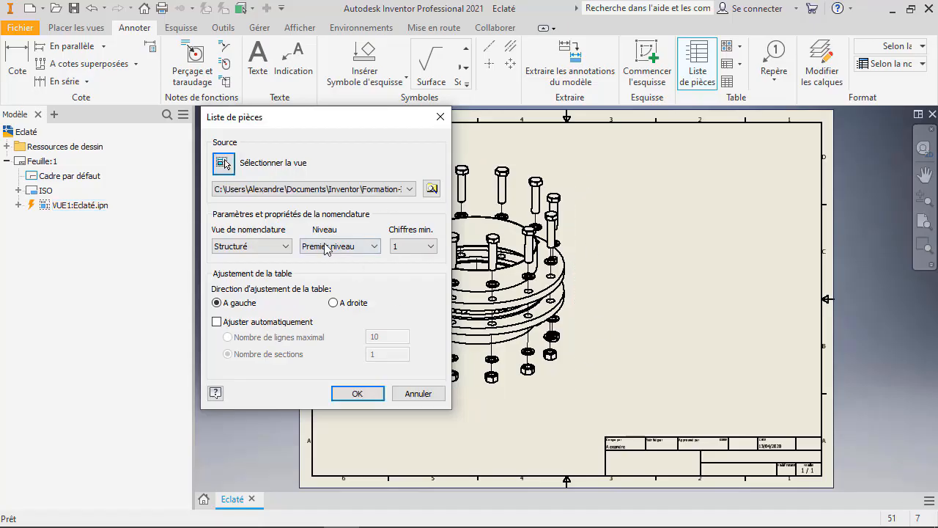
{"action": "left_click", "coordinate": [370, 396]}
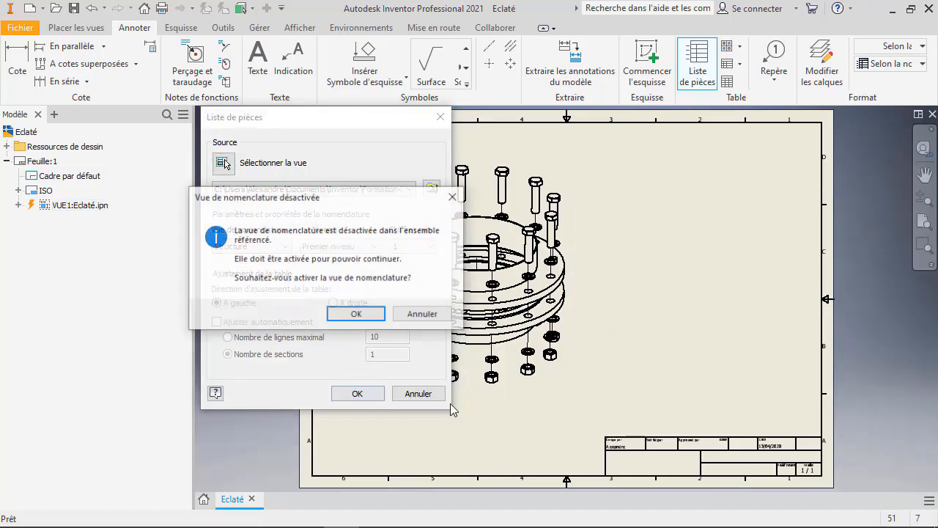
{"action": "left_click", "coordinate": [357, 316]}
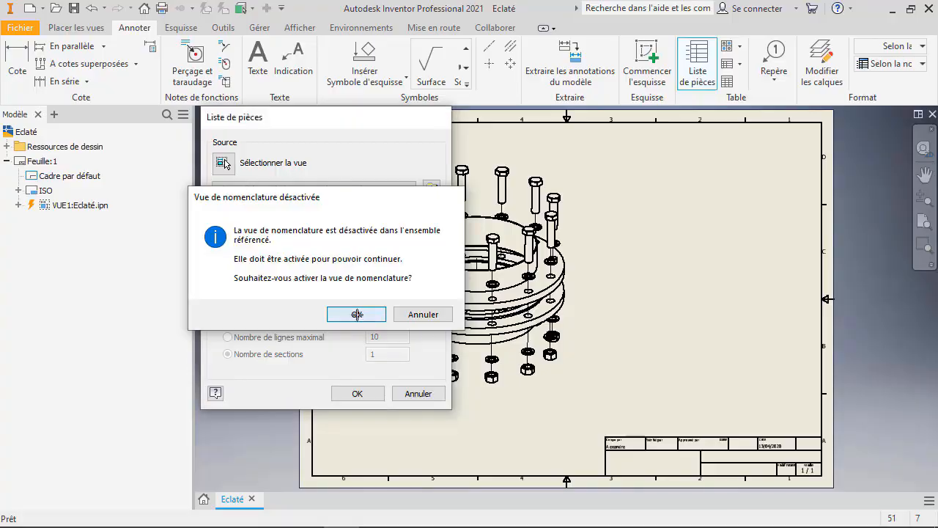
{"action": "left_click", "coordinate": [820, 353]}
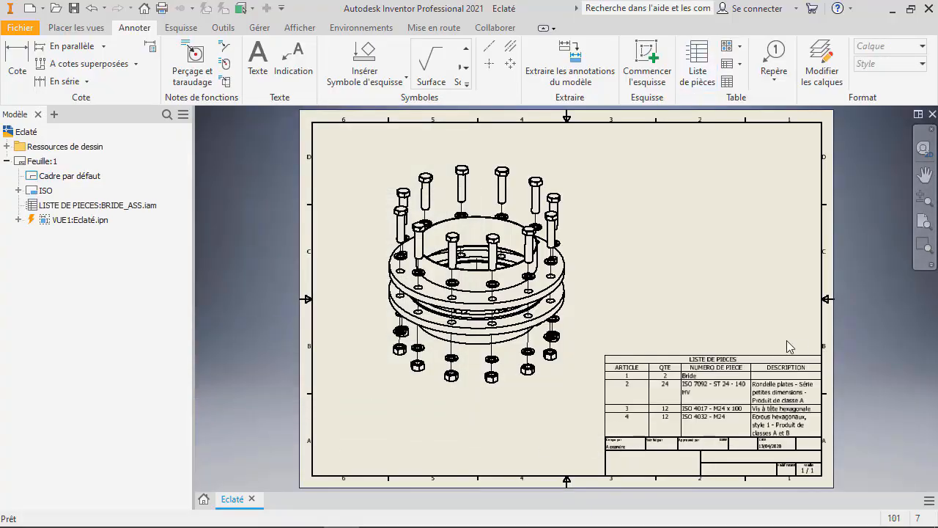
Examine the articles, quantities and descriptions in the parts list against the exploded view
{"action": "scroll", "coordinate": [676, 396], "scroll_direction": "up", "scroll_amount": 3}
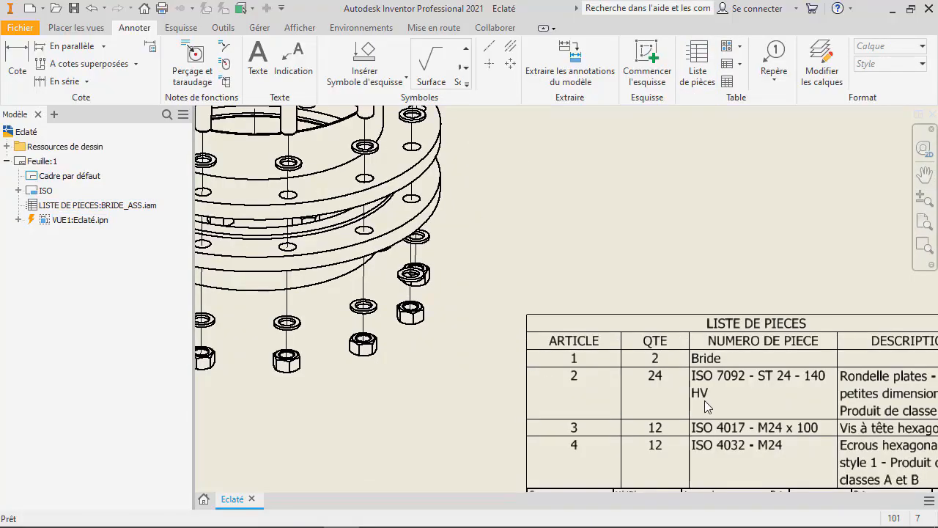
{"action": "middle_click_drag", "start_coordinate": [725, 394], "coordinate": [507, 289]}
{"action": "left_click", "coordinate": [436, 257]}
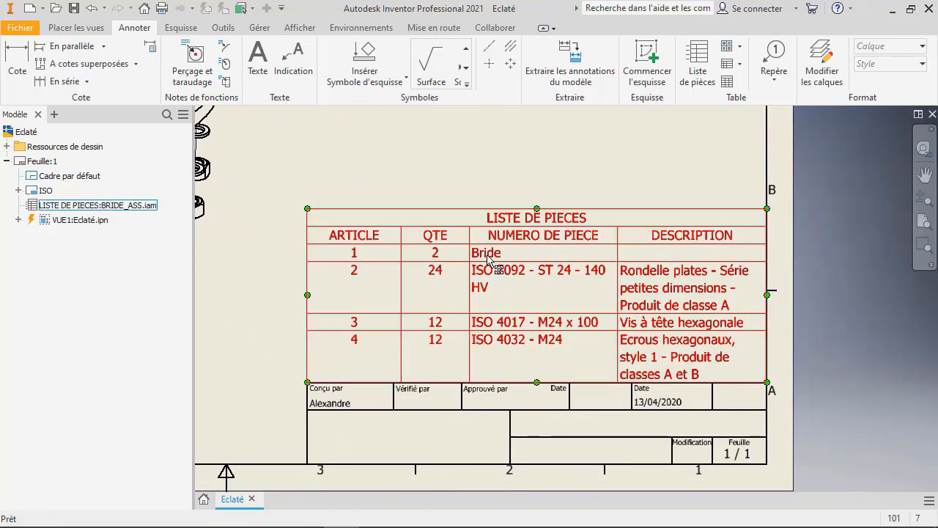
{"action": "scroll", "coordinate": [324, 237], "scroll_direction": "down", "scroll_amount": 3}
{"action": "middle_click_drag", "start_coordinate": [323, 238], "coordinate": [547, 308]}
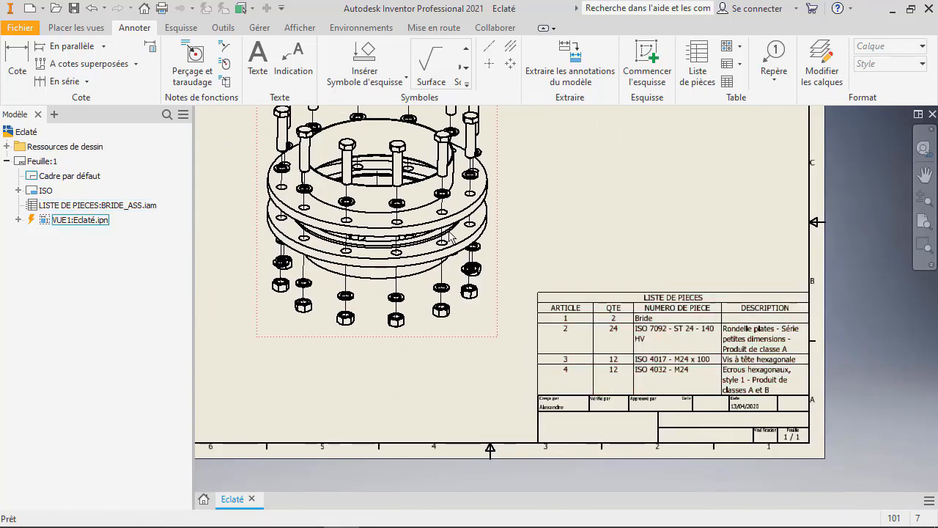
{"action": "left_click", "coordinate": [612, 339]}
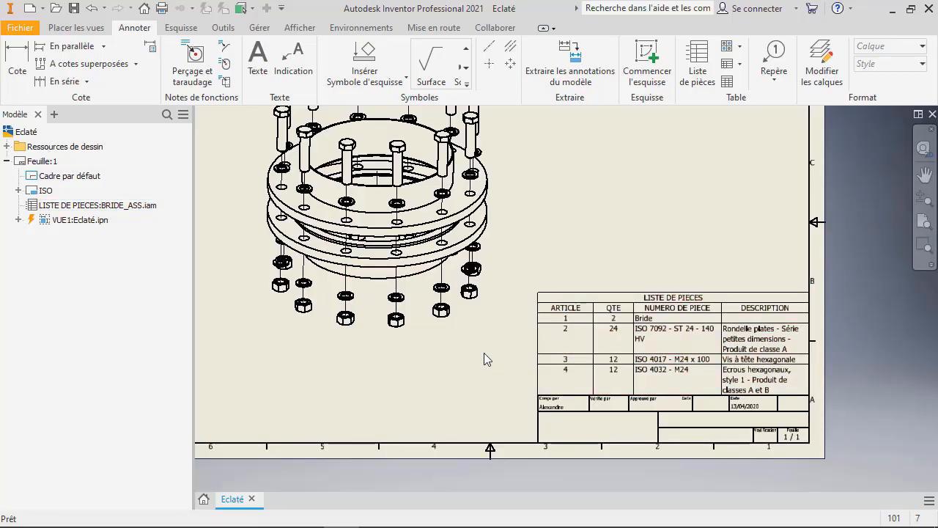
Add a balloon to the head of the rear right hex bolt, placed above and to its right
{"action": "scroll", "coordinate": [458, 206], "scroll_direction": "up", "scroll_amount": 3}
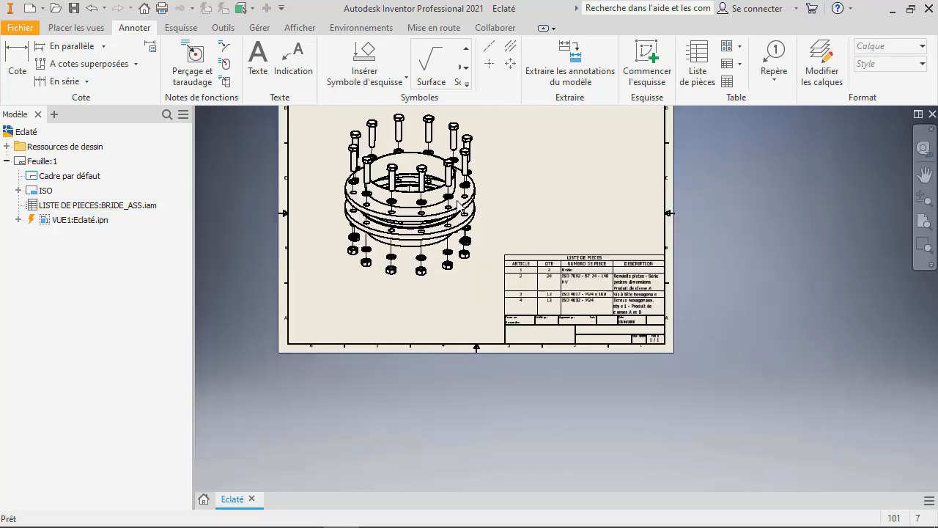
{"action": "middle_click_drag", "start_coordinate": [458, 206], "coordinate": [496, 287]}
{"action": "scroll", "coordinate": [496, 287], "scroll_direction": "down", "scroll_amount": 4}
{"action": "scroll", "coordinate": [496, 292], "scroll_direction": "down", "scroll_amount": 3}
{"action": "scroll", "coordinate": [496, 292], "scroll_direction": "up", "scroll_amount": 2}
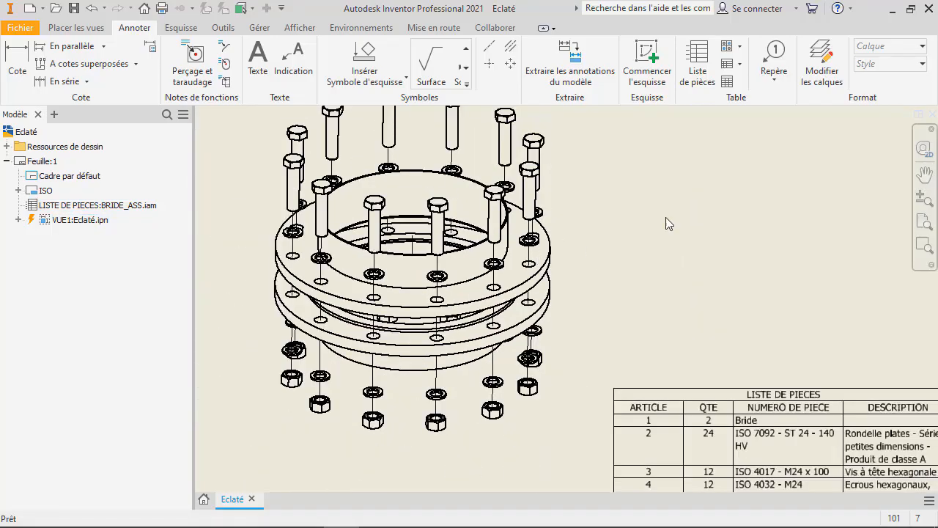
{"action": "left_click", "coordinate": [776, 58]}
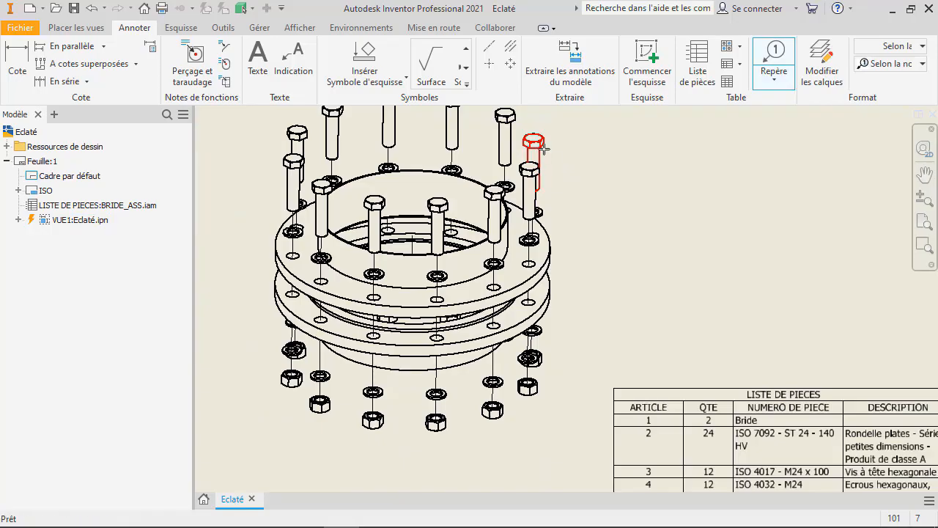
{"action": "middle_click_drag", "start_coordinate": [553, 135], "coordinate": [522, 202]}
{"action": "left_click", "coordinate": [520, 202]}
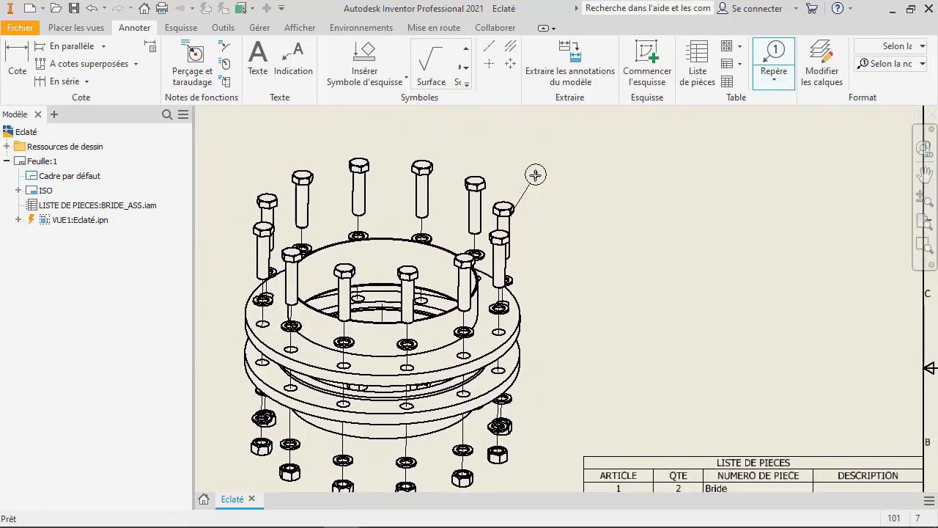
{"action": "right_click", "coordinate": [538, 178]}
{"action": "left_click", "coordinate": [591, 183]}
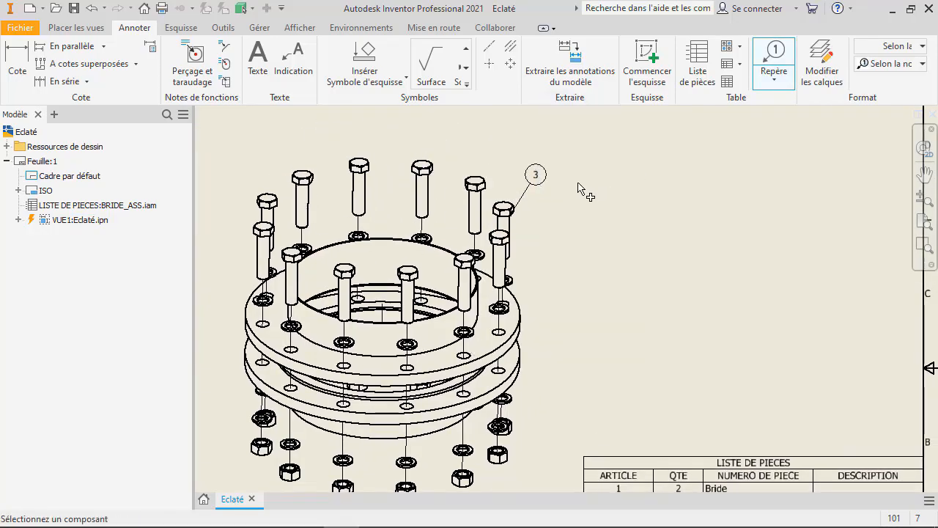
Add a balloon to the right-hand washer below the flanges, aligned vertically with the bolt's balloon
{"action": "middle_click_drag", "start_coordinate": [620, 325], "coordinate": [528, 190]}
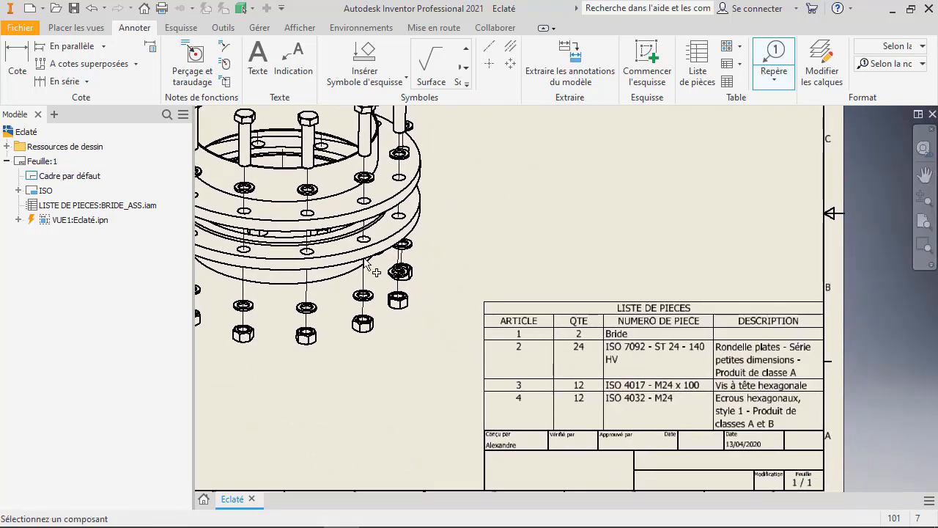
{"action": "middle_click_drag", "start_coordinate": [368, 263], "coordinate": [604, 389]}
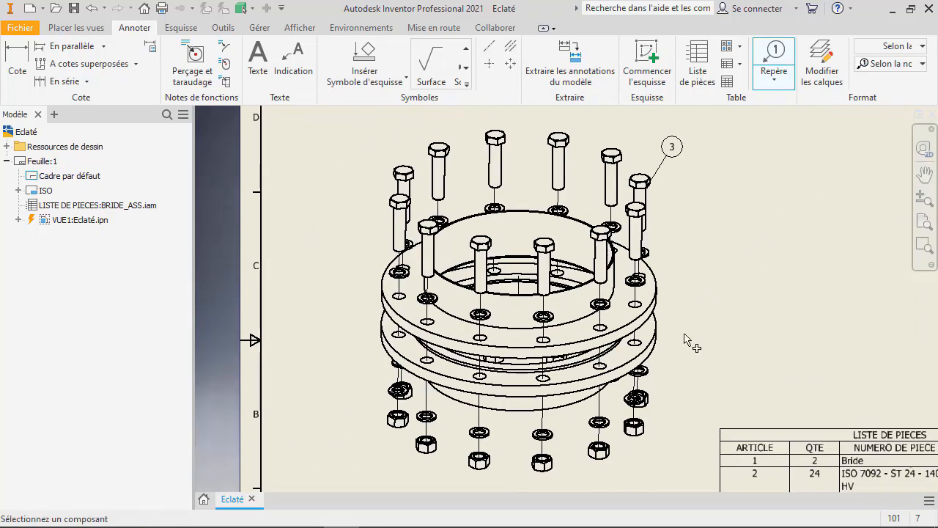
{"action": "left_click", "coordinate": [645, 374]}
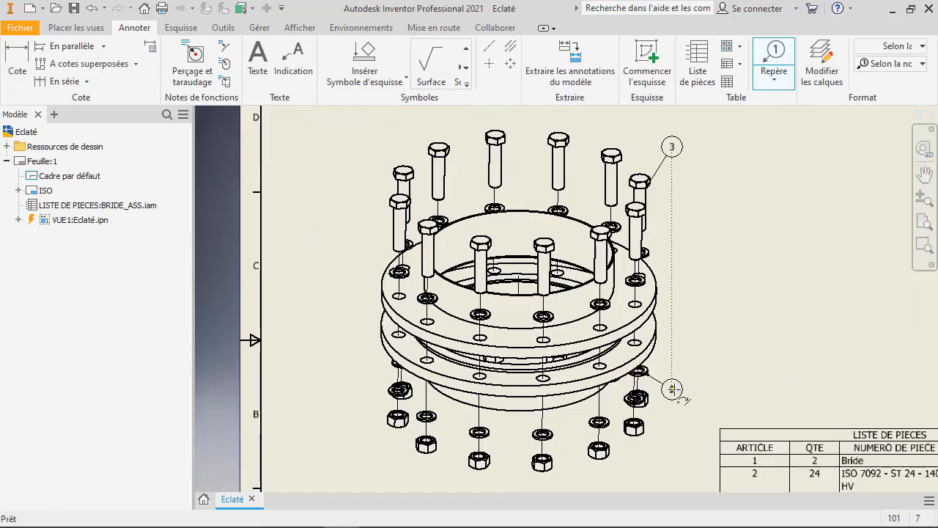
{"action": "left_click", "coordinate": [672, 388]}
{"action": "right_click", "coordinate": [672, 388]}
{"action": "left_click", "coordinate": [722, 392]}
Add a balloon to the left edge of the upper flange, placed above and to its left
{"action": "mouse_move", "coordinate": [679, 405]}
{"action": "middle_mouse_down"}
{"action": "mouse_move", "coordinate": [673, 345]}
{"action": "mouse_move", "coordinate": [475, 258]}
{"action": "middle_mouse_up"}
{"action": "middle_click_drag", "start_coordinate": [365, 266], "coordinate": [643, 396]}
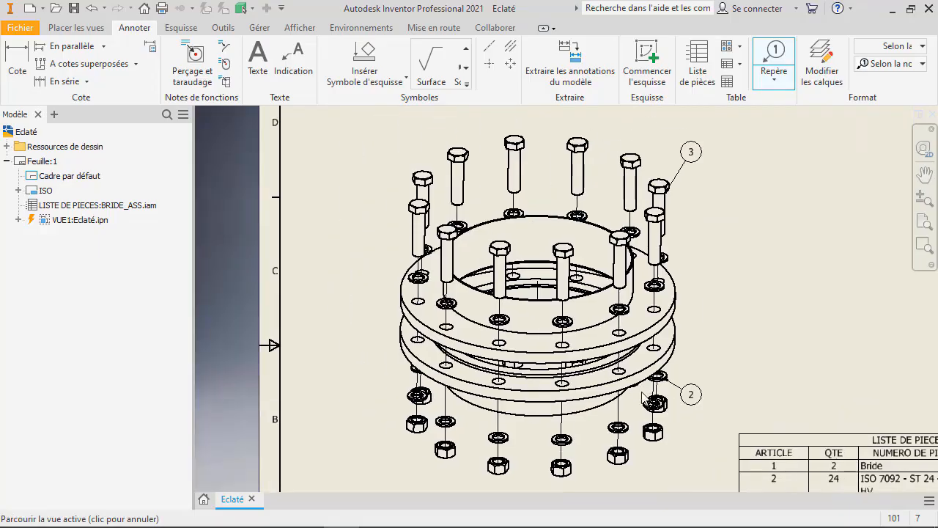
{"action": "left_click", "coordinate": [400, 296]}
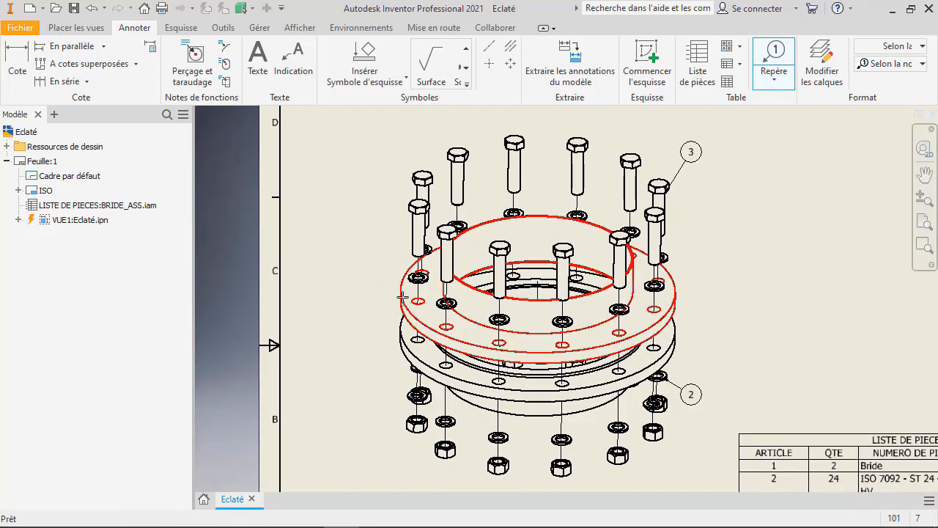
{"action": "left_click", "coordinate": [368, 259]}
{"action": "right_click", "coordinate": [369, 259]}
{"action": "left_click", "coordinate": [422, 262]}
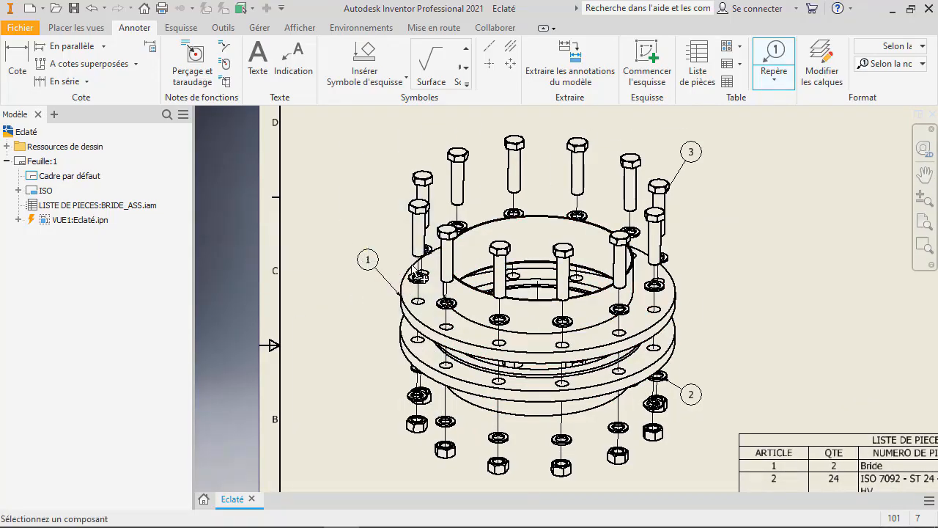
Add a balloon to the left edge of the lower flange, aligned vertically under the upper flange's balloon
{"action": "left_click", "coordinate": [401, 344]}
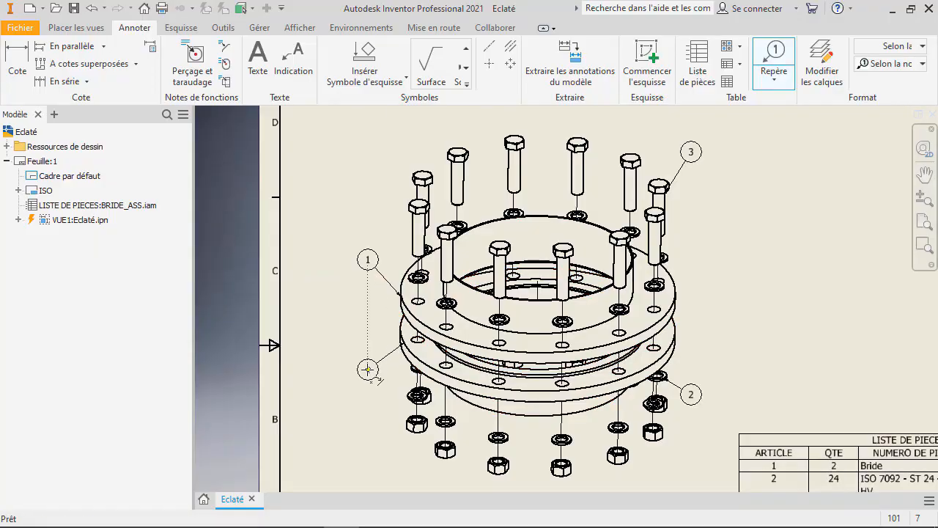
{"action": "left_click", "coordinate": [369, 368]}
{"action": "right_click", "coordinate": [368, 369]}
{"action": "left_click", "coordinate": [423, 371]}
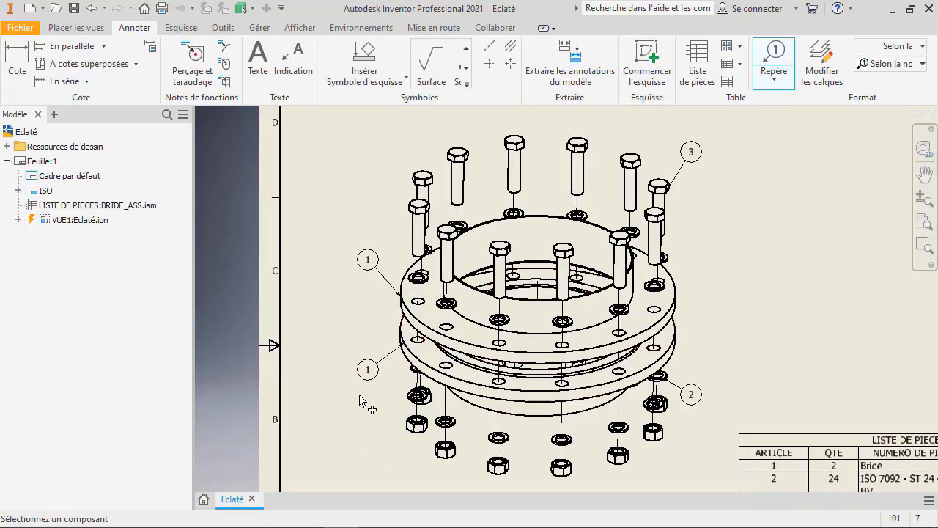
Add a balloon to the front hex nut right of centre, placed below and to its right
{"action": "middle_click_drag", "start_coordinate": [449, 429], "coordinate": [379, 318]}
{"action": "left_click", "coordinate": [492, 369]}
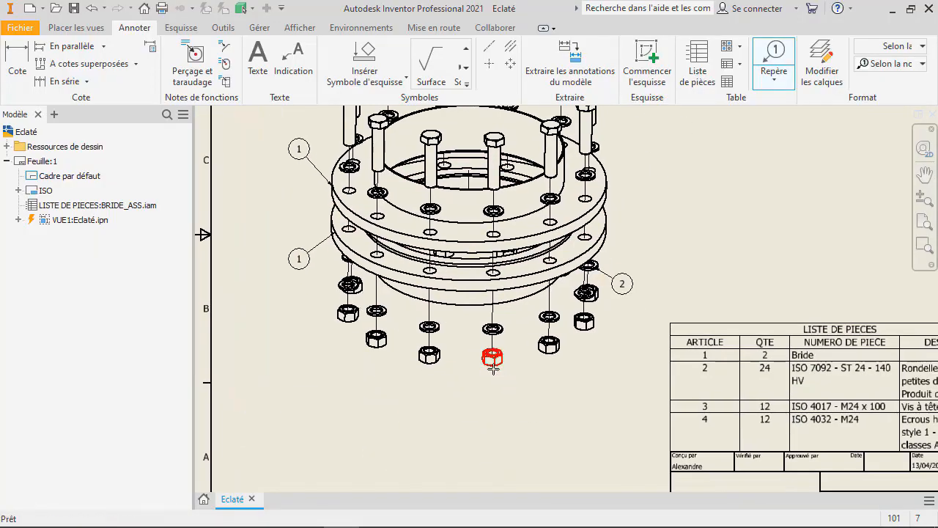
{"action": "left_click", "coordinate": [514, 399]}
{"action": "right_click", "coordinate": [513, 398]}
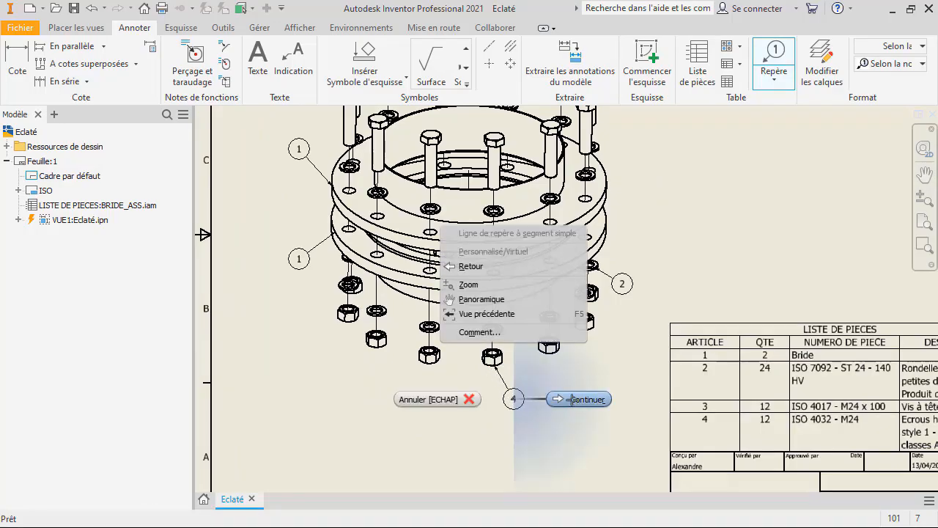
{"action": "left_click", "coordinate": [574, 399]}
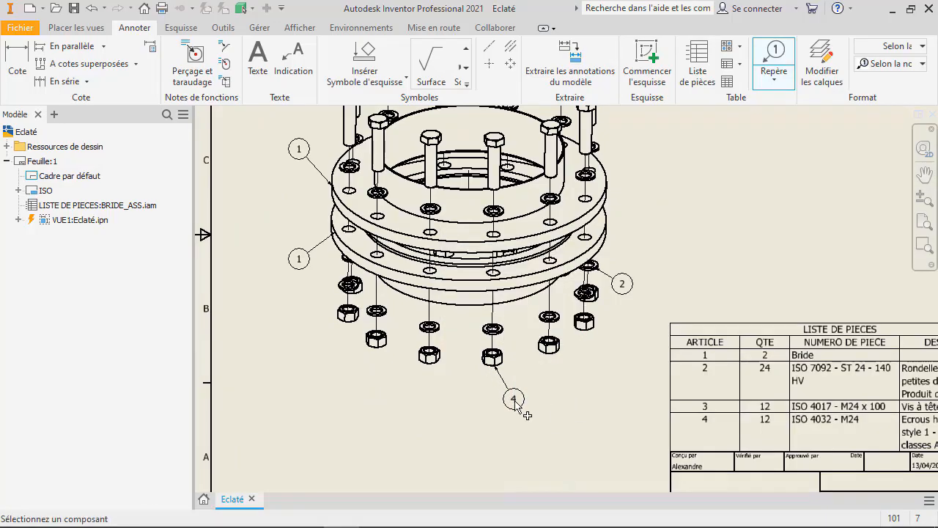
Check the placed balloons against the article numbers in the parts list
{"action": "middle_click_drag", "start_coordinate": [859, 434], "coordinate": [606, 399]}
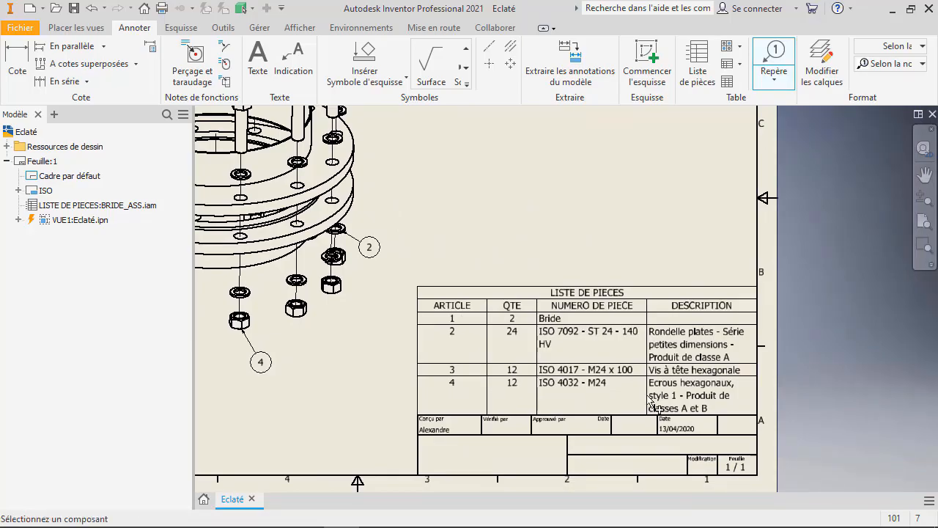
{"action": "middle_click_drag", "start_coordinate": [332, 255], "coordinate": [643, 416]}
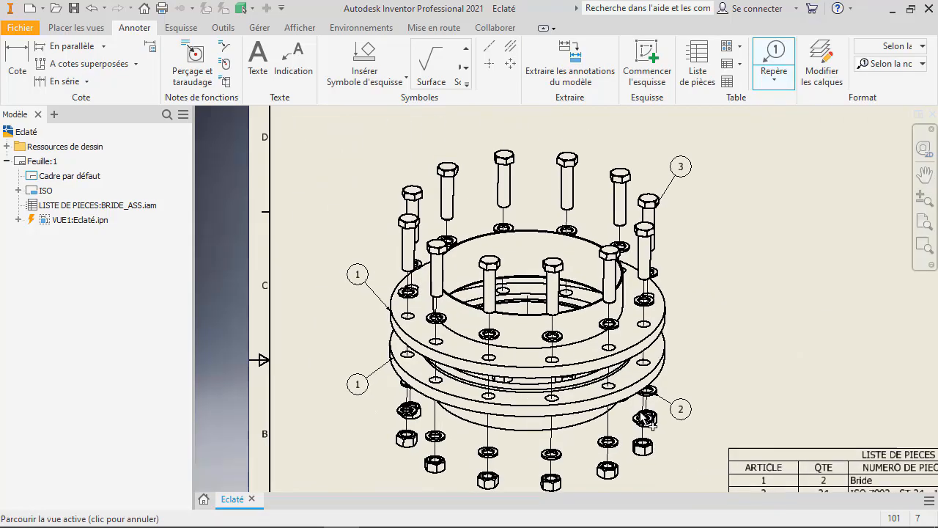
{"action": "scroll", "coordinate": [607, 334], "scroll_direction": "down", "scroll_amount": 3}
{"action": "mouse_move", "coordinate": [661, 300]}
{"action": "middle_mouse_down"}
{"action": "mouse_move", "coordinate": [655, 291]}
{"action": "mouse_move", "coordinate": [558, 280]}
{"action": "mouse_move", "coordinate": [579, 280]}
{"action": "middle_mouse_up"}
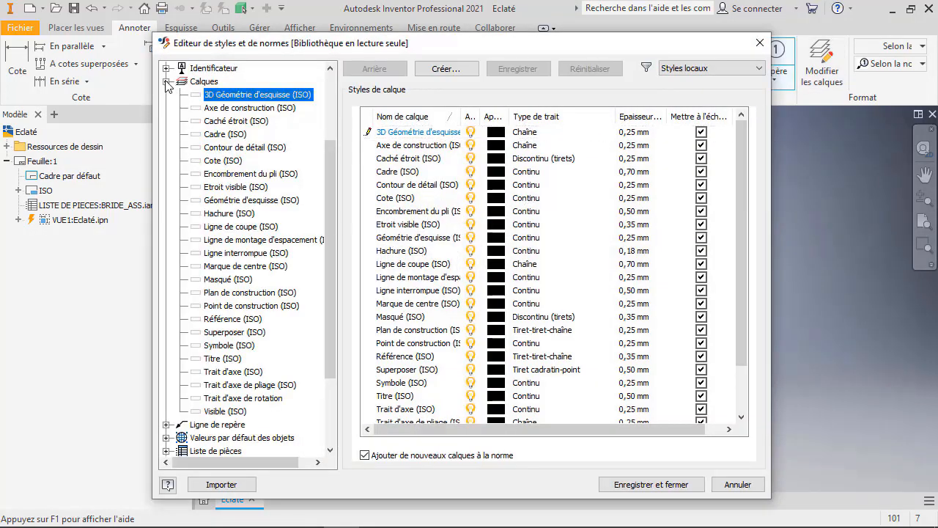
Review the layer styles and close the style editor without saving
{"action": "left_click", "coordinate": [168, 82]}
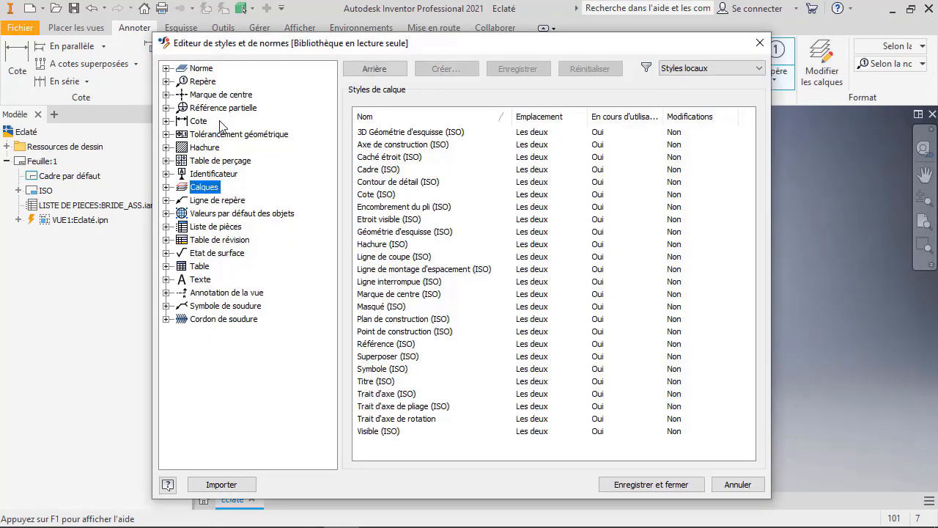
{"action": "left_click", "coordinate": [166, 187]}
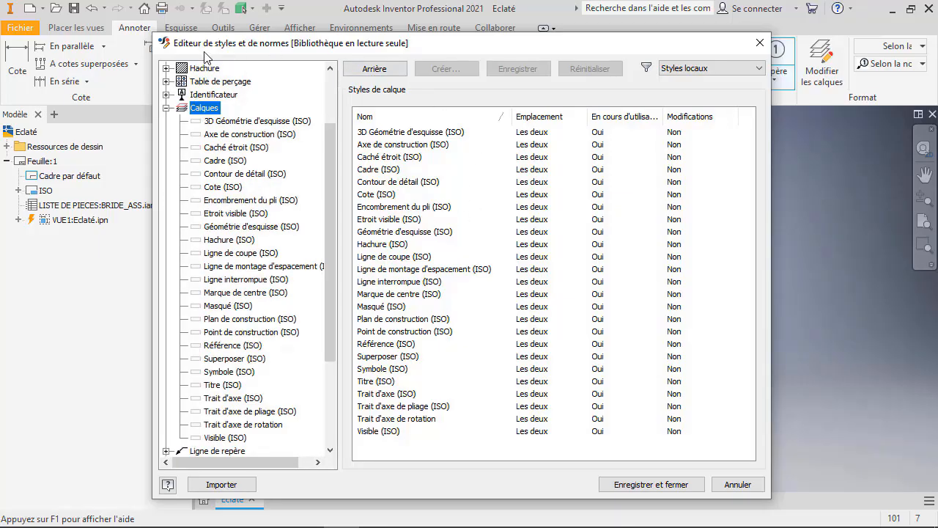
{"action": "left_click", "coordinate": [730, 484]}
Create a new local balloon style named Repère_Alphorm, based on Repère (ISO) and added to the standard
{"action": "left_click", "coordinate": [258, 28]}
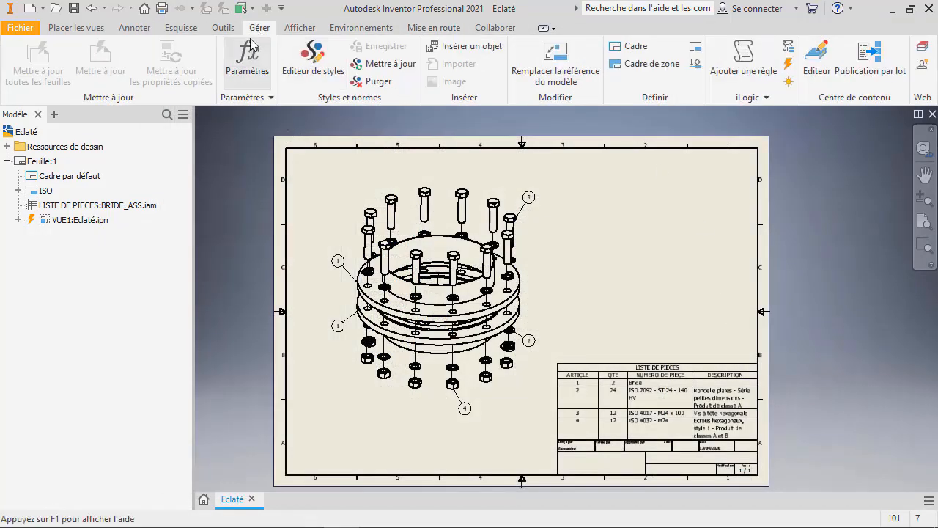
{"action": "left_click", "coordinate": [311, 70]}
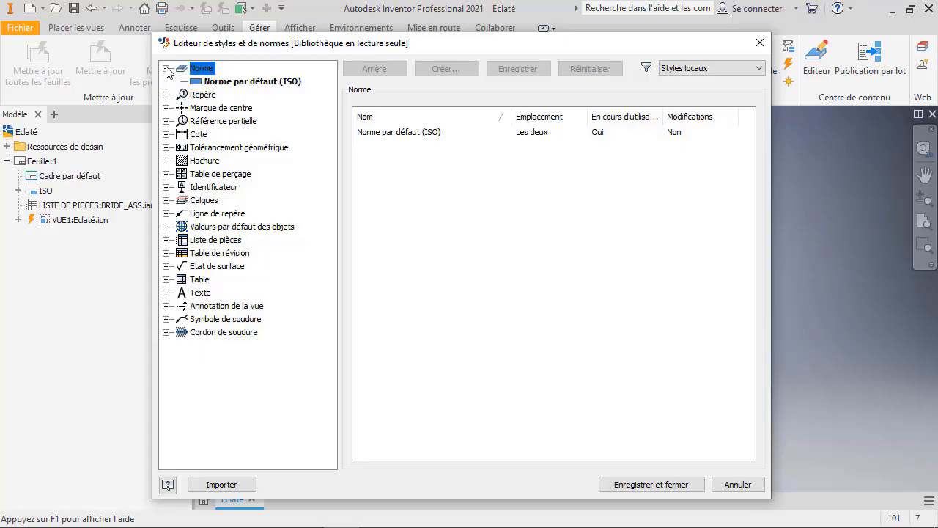
{"action": "left_click", "coordinate": [166, 95]}
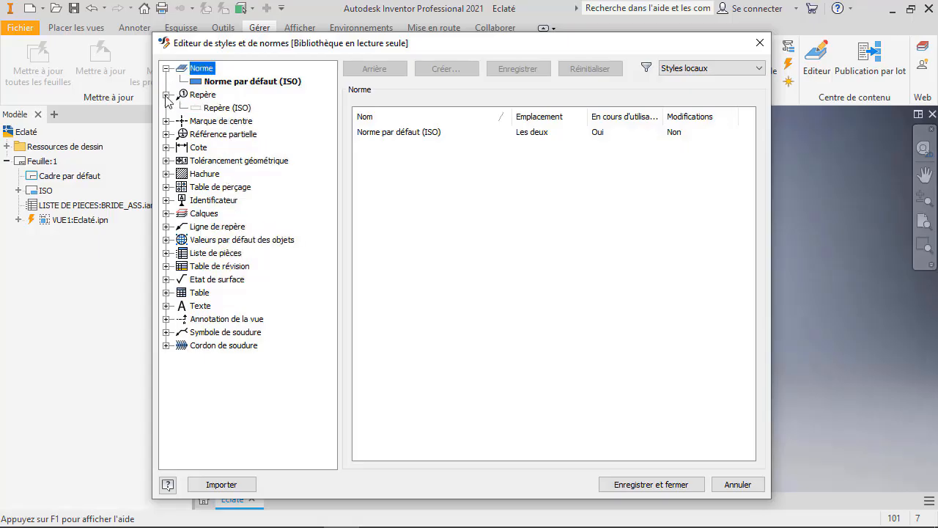
{"action": "left_click", "coordinate": [217, 109]}
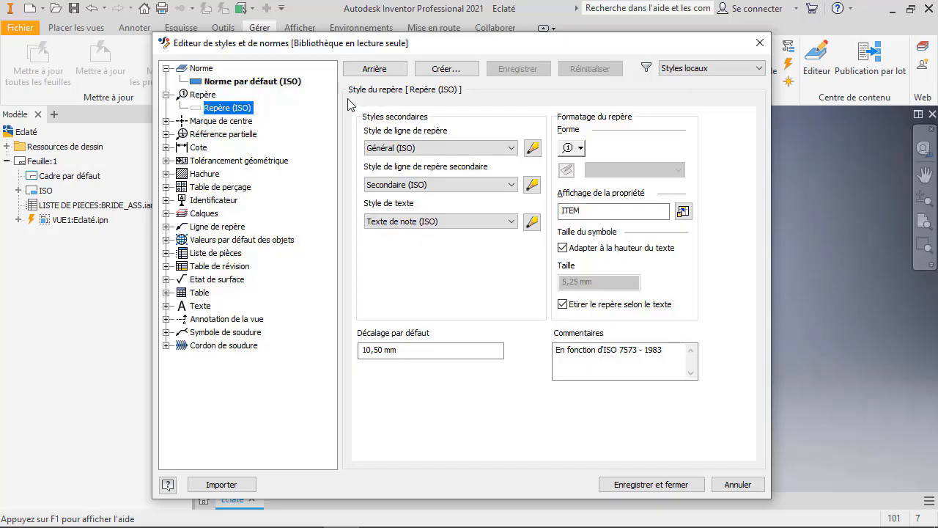
{"action": "left_click", "coordinate": [446, 68]}
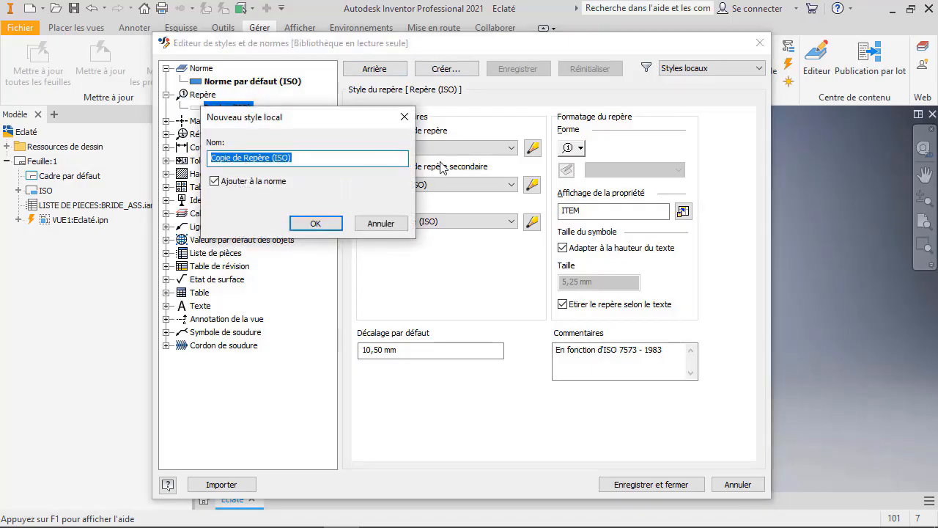
{"action": "type", "text": "Repère_Alphorm"}
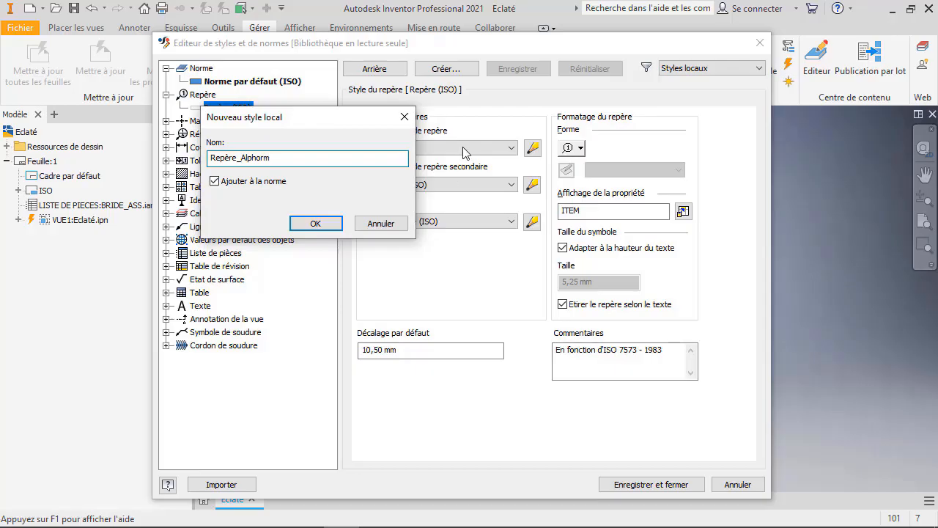
{"action": "left_click", "coordinate": [312, 224]}
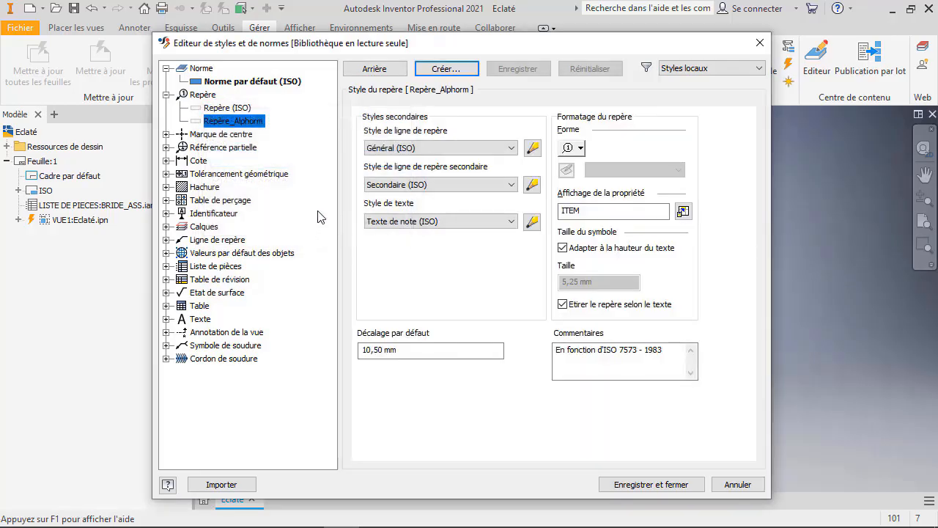
Set the Repère_Alphorm style's balloon shape to the rectangular box, with ITEM,QTY as the displayed properties
{"action": "left_click", "coordinate": [511, 148]}
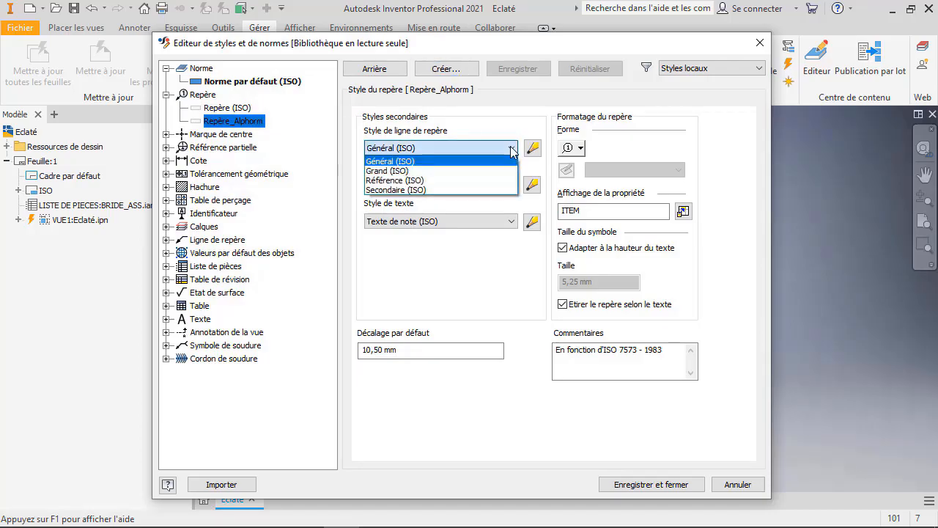
{"action": "left_click", "coordinate": [460, 136]}
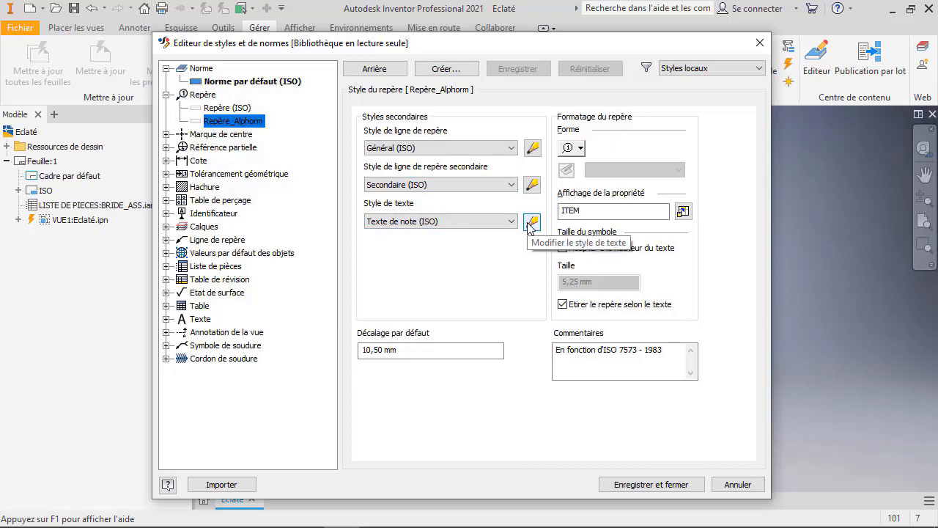
{"action": "left_click", "coordinate": [581, 149]}
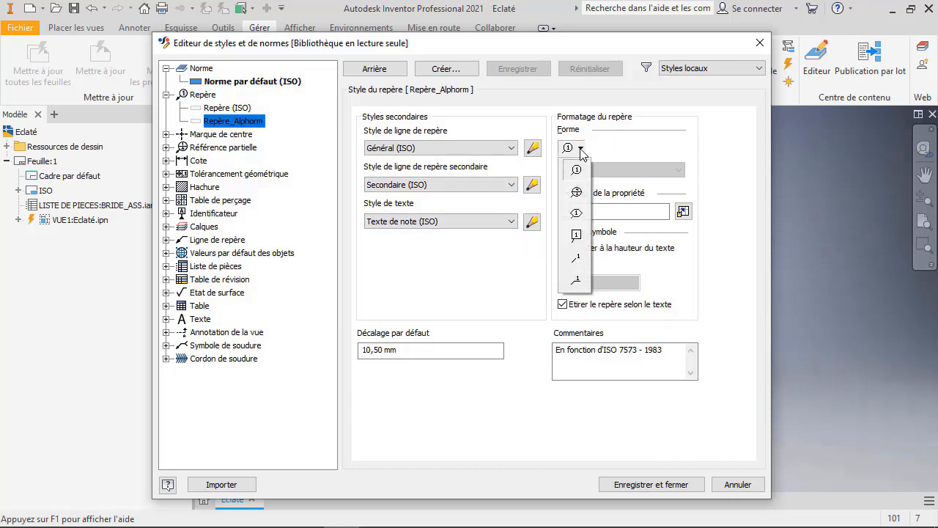
{"action": "left_click", "coordinate": [576, 235]}
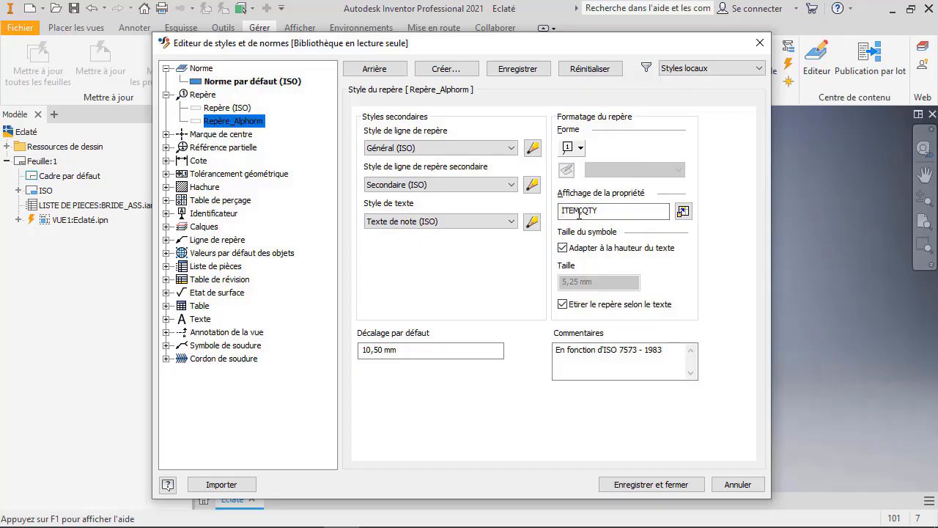
Save the Repère_Alphorm changes, comparing the style with Repère (ISO), and close the style editor
{"action": "mouse_move", "coordinate": [581, 46]}
{"action": "left_mouse_down"}
{"action": "mouse_move", "coordinate": [435, 37]}
{"action": "mouse_move", "coordinate": [341, 44]}
{"action": "mouse_move", "coordinate": [533, 46]}
{"action": "left_mouse_up"}
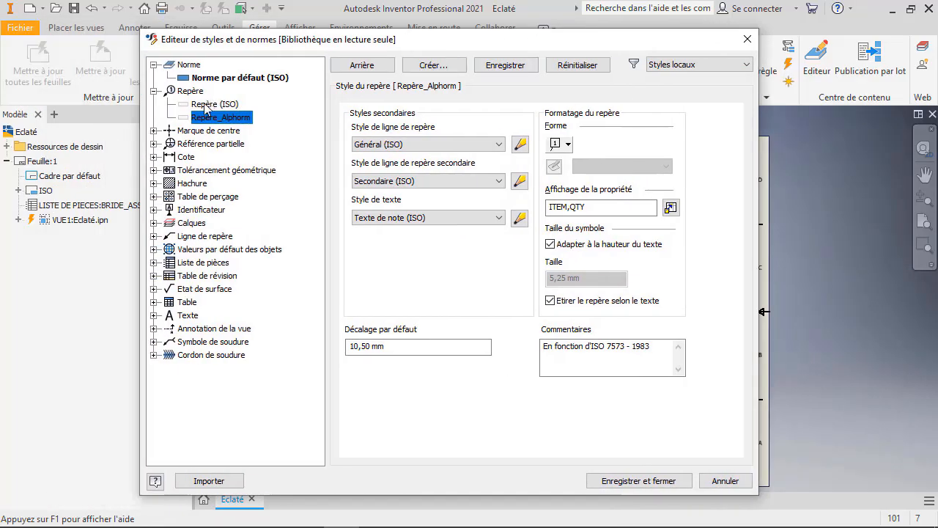
{"action": "left_click", "coordinate": [206, 106]}
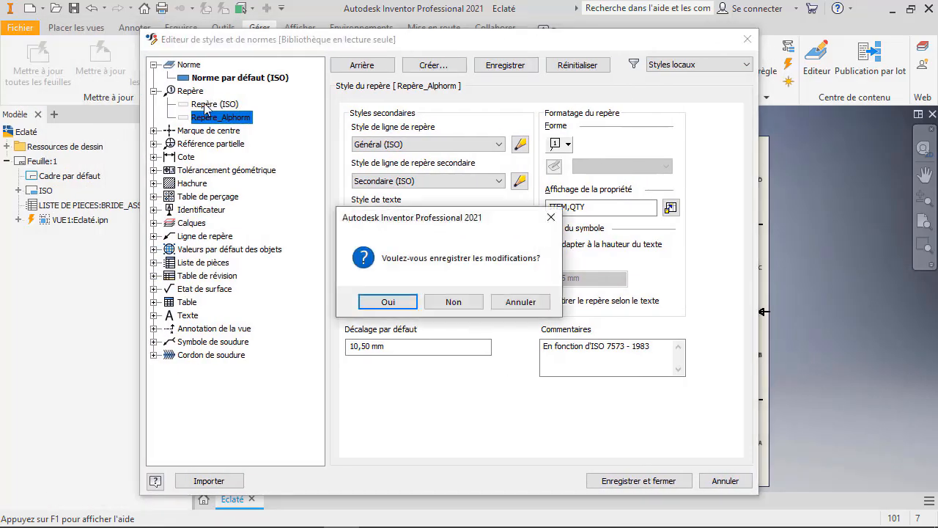
{"action": "left_click", "coordinate": [387, 302]}
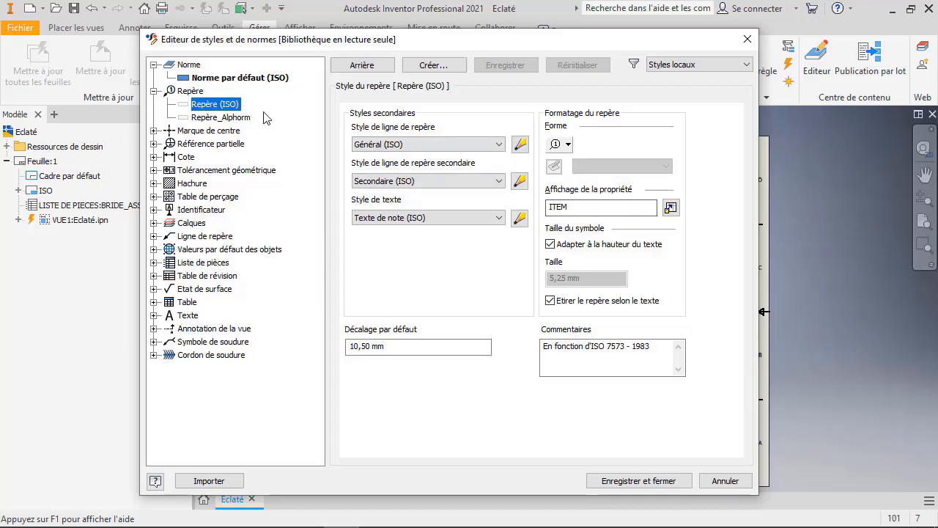
{"action": "left_click", "coordinate": [220, 118]}
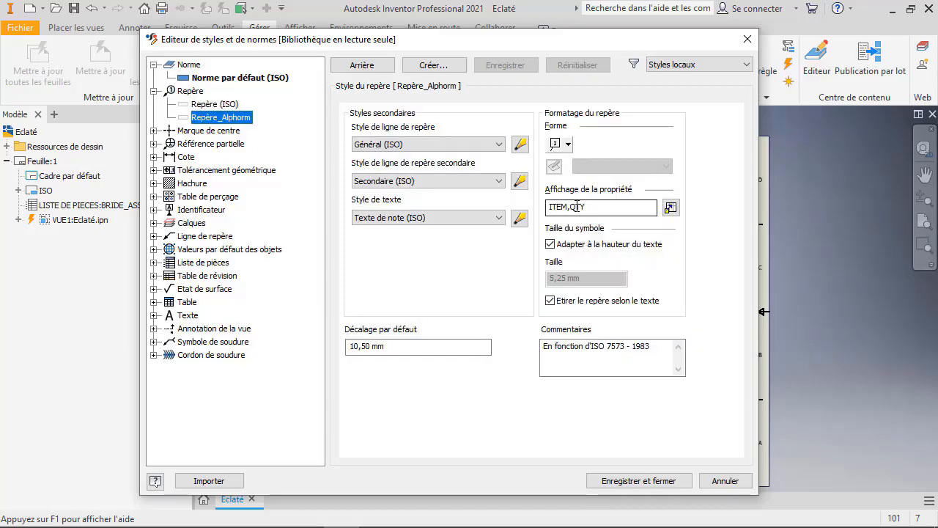
{"action": "left_click", "coordinate": [627, 483]}
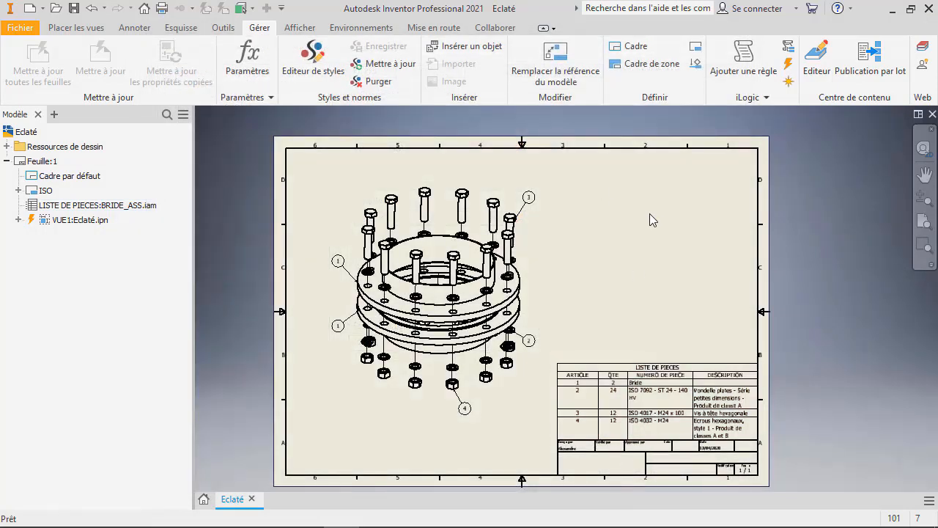
Inspect the edit options of the balloon on the screw at the view's upper right
{"action": "double_click", "coordinate": [529, 198]}
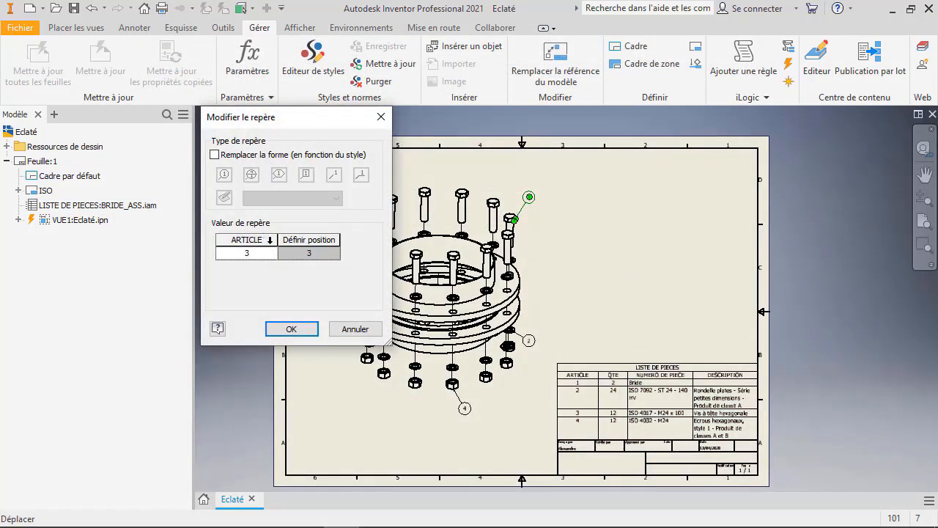
{"action": "left_click", "coordinate": [355, 331]}
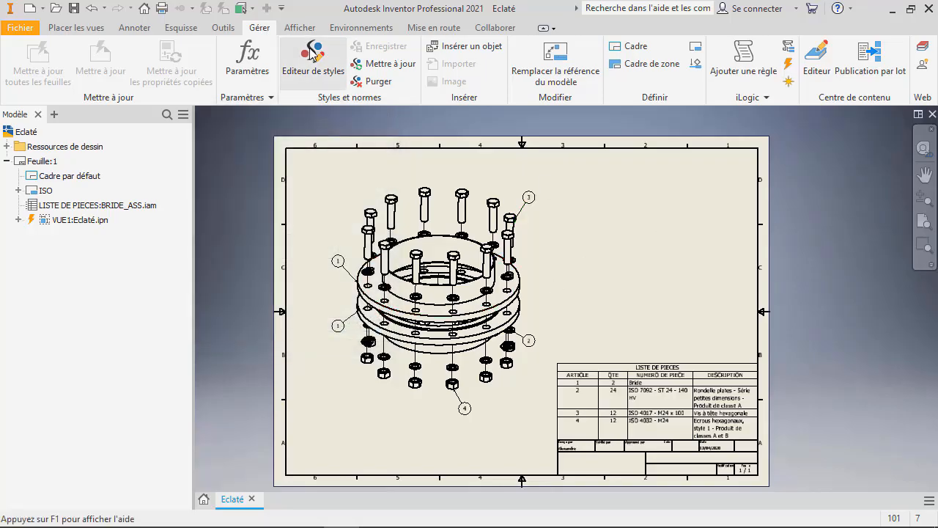
Add a balloon to the right edge of the upper flange, placed above and to its right
{"action": "left_click", "coordinate": [93, 30]}
{"action": "left_click", "coordinate": [115, 31]}
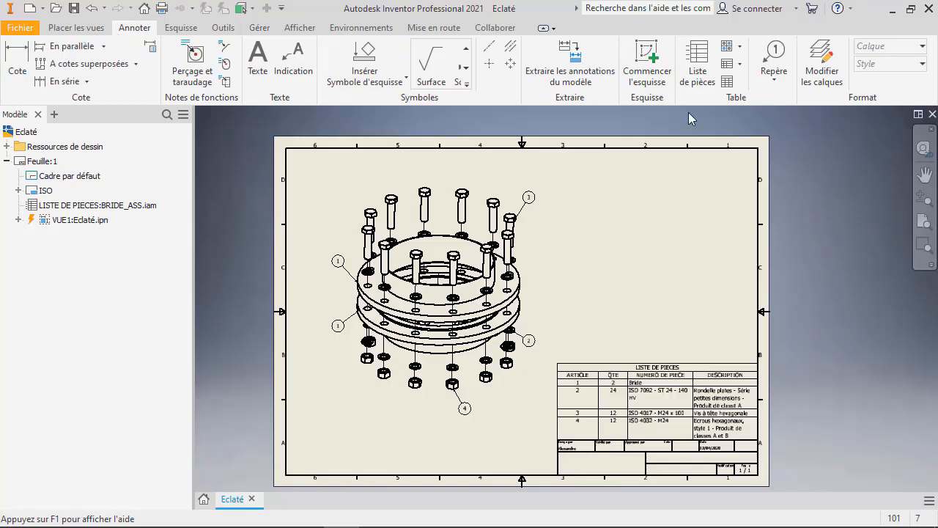
{"action": "left_click", "coordinate": [775, 78]}
{"action": "left_click", "coordinate": [726, 100]}
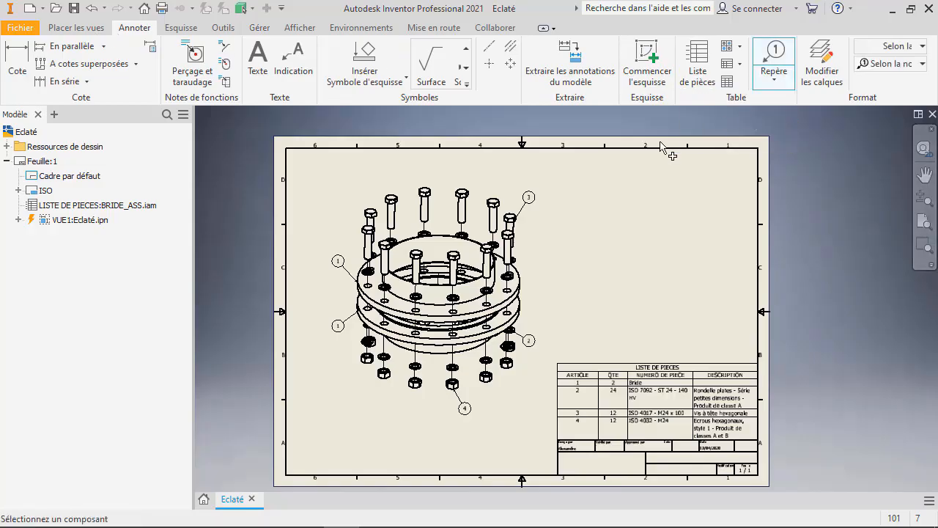
{"action": "left_click", "coordinate": [524, 275]}
{"action": "left_click", "coordinate": [534, 267]}
{"action": "right_click", "coordinate": [535, 270]}
{"action": "left_click", "coordinate": [607, 268]}
{"action": "scroll", "coordinate": [546, 275], "scroll_direction": "down", "scroll_amount": 5}
{"action": "scroll", "coordinate": [515, 252], "scroll_direction": "up", "scroll_amount": 10}
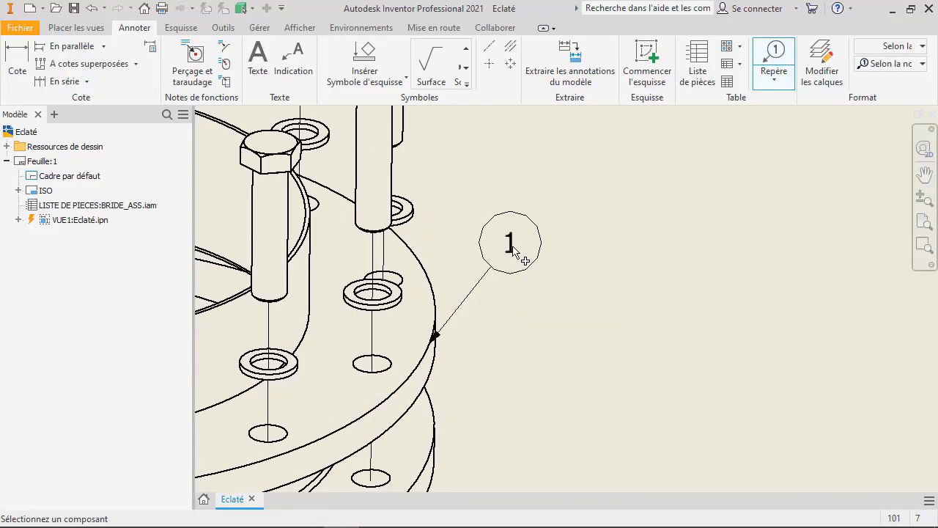
{"action": "key", "text": "Escape"}
Override the shape of the upper flange's right-hand balloon with the rectangular box type
{"action": "right_click", "coordinate": [514, 253]}
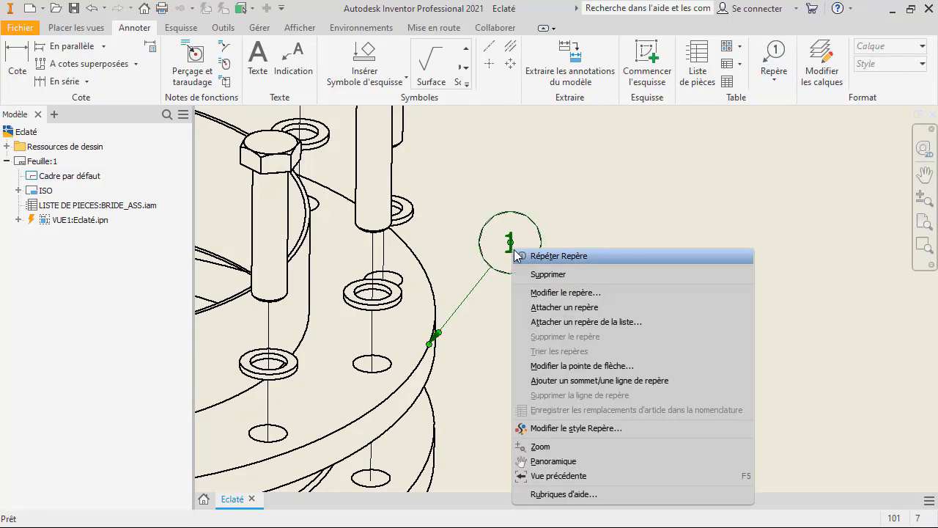
{"action": "left_click", "coordinate": [558, 290]}
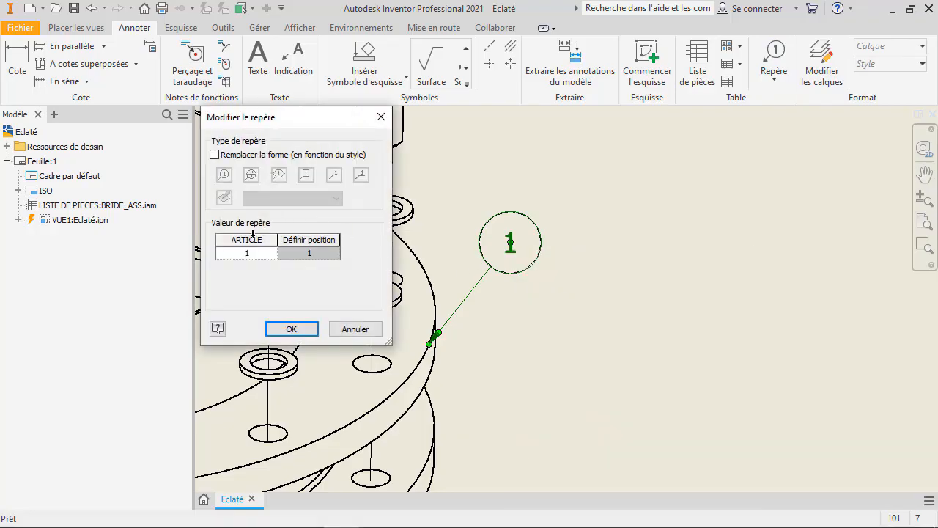
{"action": "left_click", "coordinate": [214, 155]}
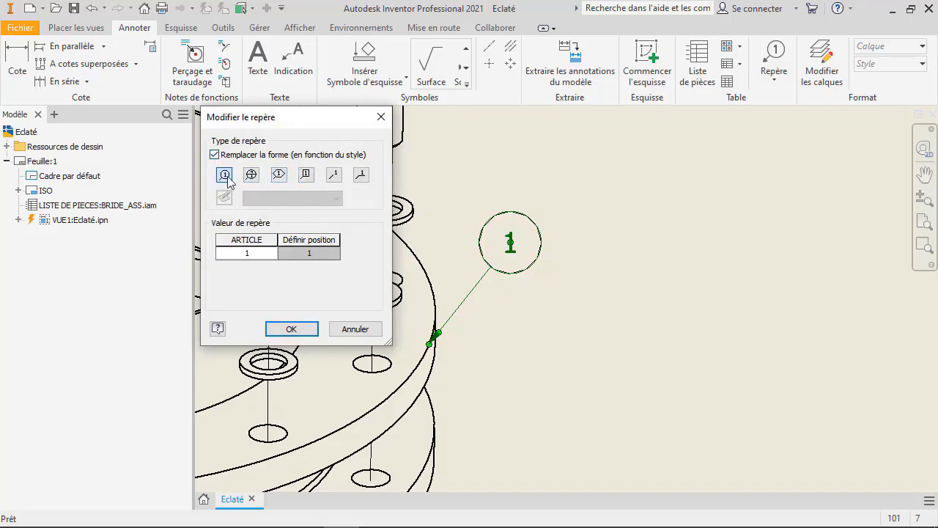
{"action": "left_click", "coordinate": [304, 178]}
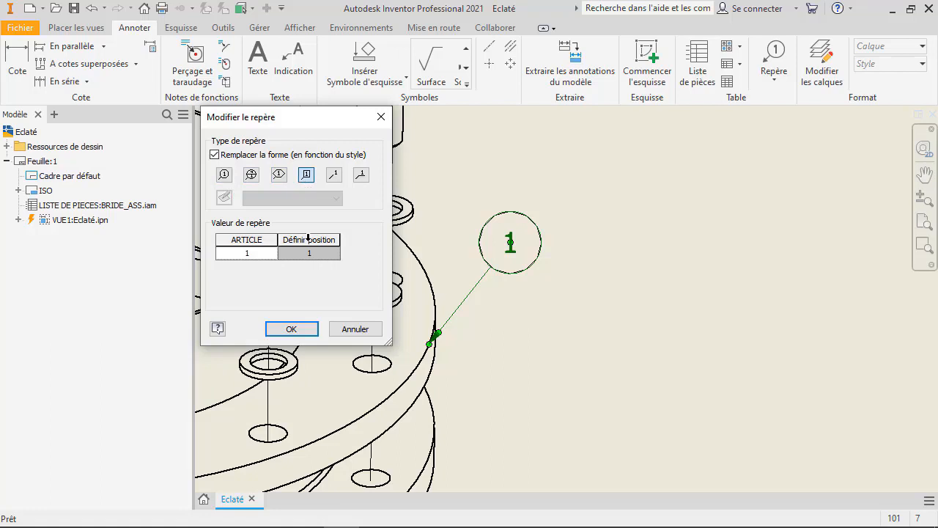
{"action": "left_click", "coordinate": [214, 155]}
{"action": "left_click", "coordinate": [215, 155]}
{"action": "left_click", "coordinate": [306, 176]}
{"action": "left_click", "coordinate": [304, 328]}
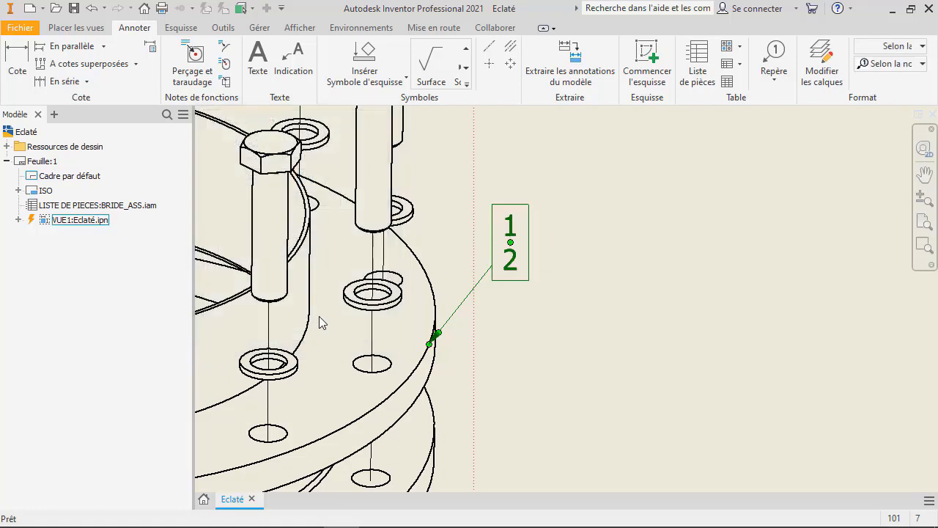
Compare the rectangular balloon's values with the parts list's article and quantity columns, and delete that balloon
{"action": "left_click", "coordinate": [673, 300]}
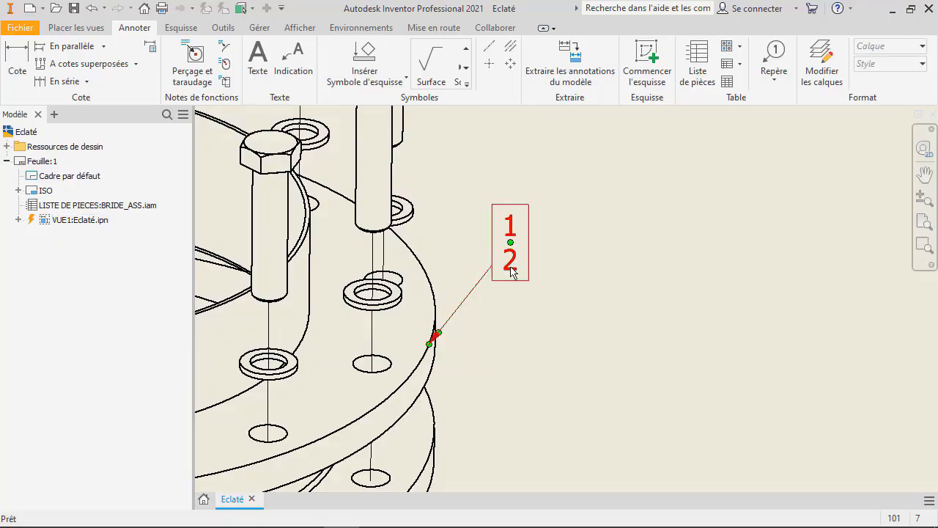
{"action": "scroll", "coordinate": [512, 282], "scroll_direction": "down", "scroll_amount": 5}
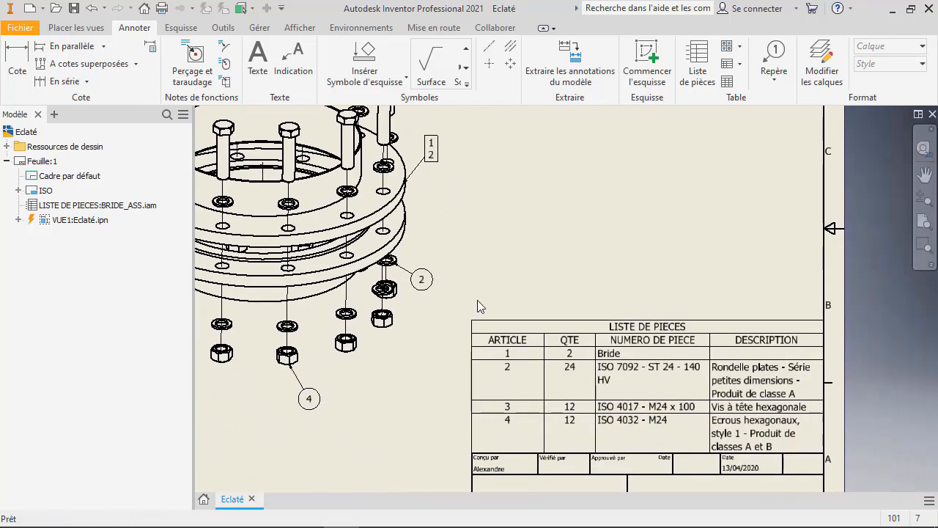
{"action": "left_click", "coordinate": [505, 359]}
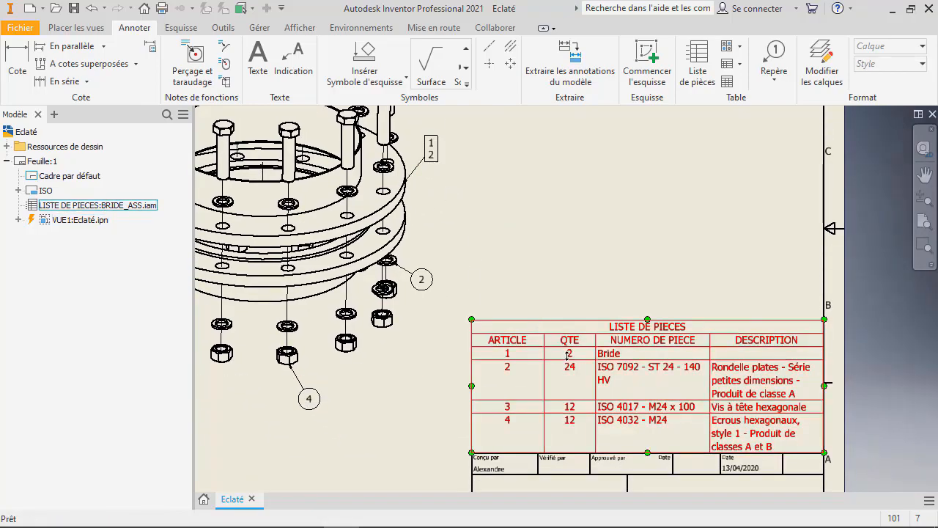
{"action": "key", "text": "Escape"}
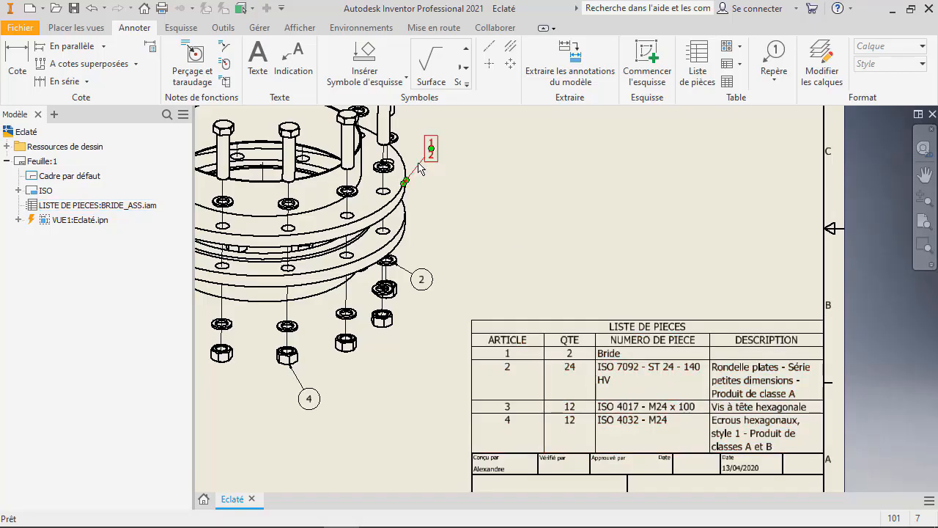
{"action": "left_click", "coordinate": [436, 160]}
{"action": "key", "text": "Delete"}
Open the style and standard editor and review the settings of the Repère (ISO) balloon style
{"action": "left_click", "coordinate": [259, 27]}
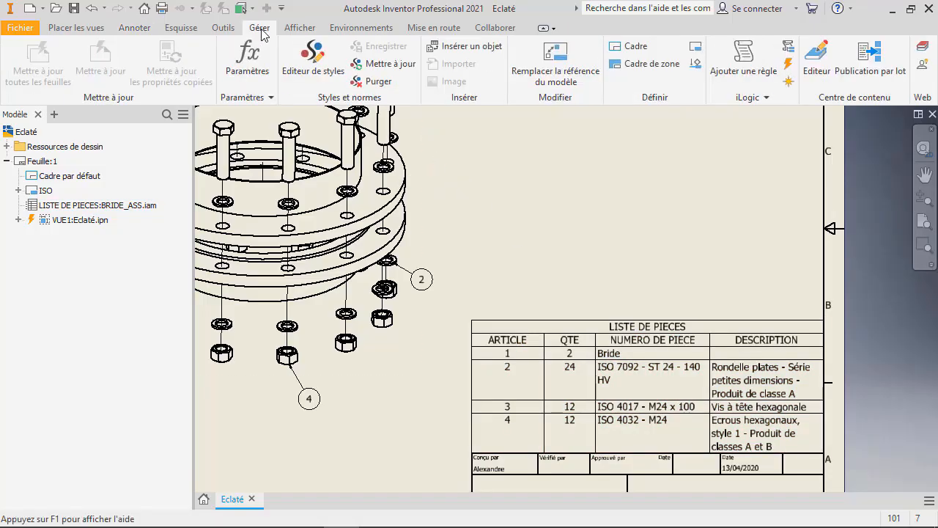
{"action": "left_click", "coordinate": [313, 74]}
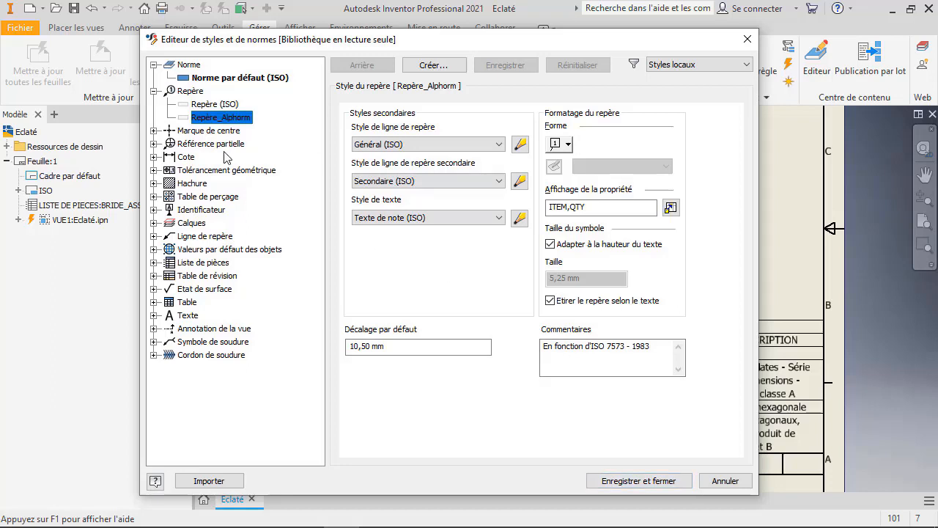
{"action": "left_click", "coordinate": [225, 106]}
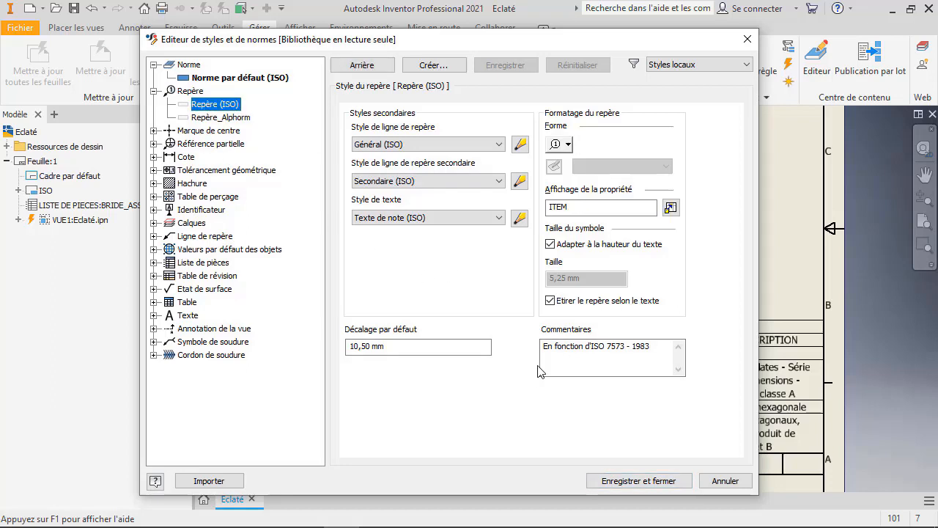
{"action": "left_click", "coordinate": [153, 91]}
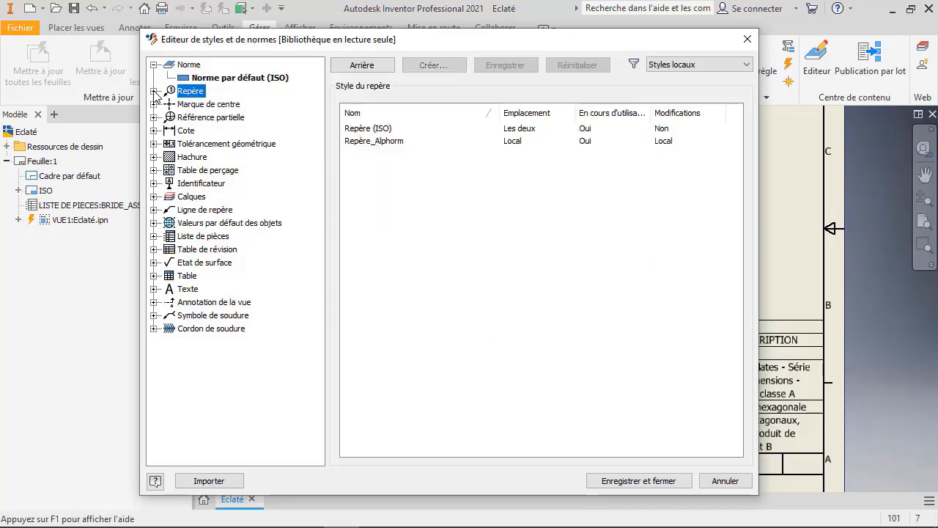
Create a local centre mark style named Marque de centre_Alphorm, based on Marque de centre (ISO)
{"action": "left_click", "coordinate": [154, 104]}
{"action": "left_click", "coordinate": [203, 123]}
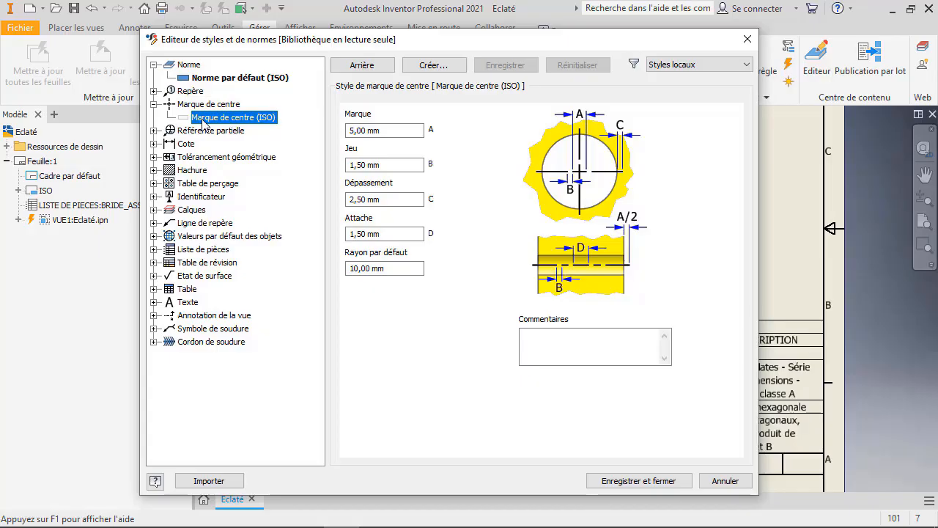
{"action": "left_click", "coordinate": [434, 65]}
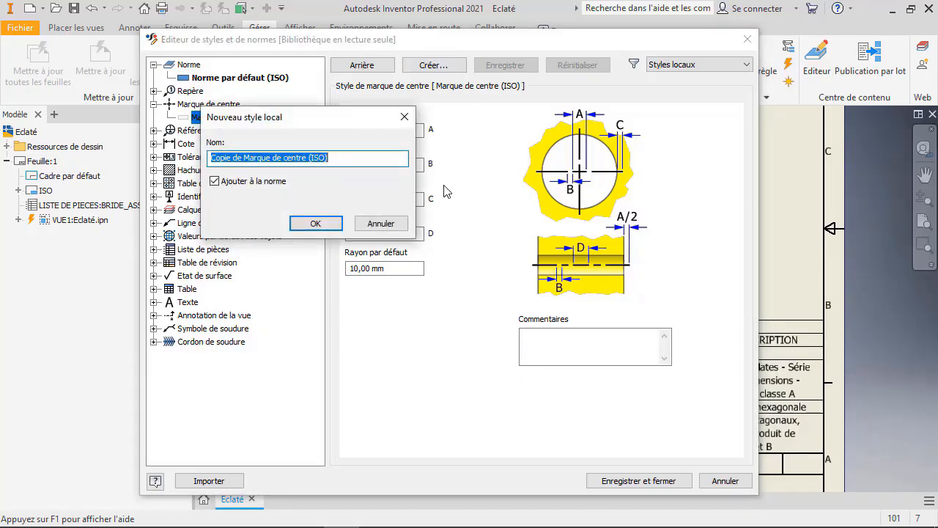
{"action": "type", "text": "Mar"}
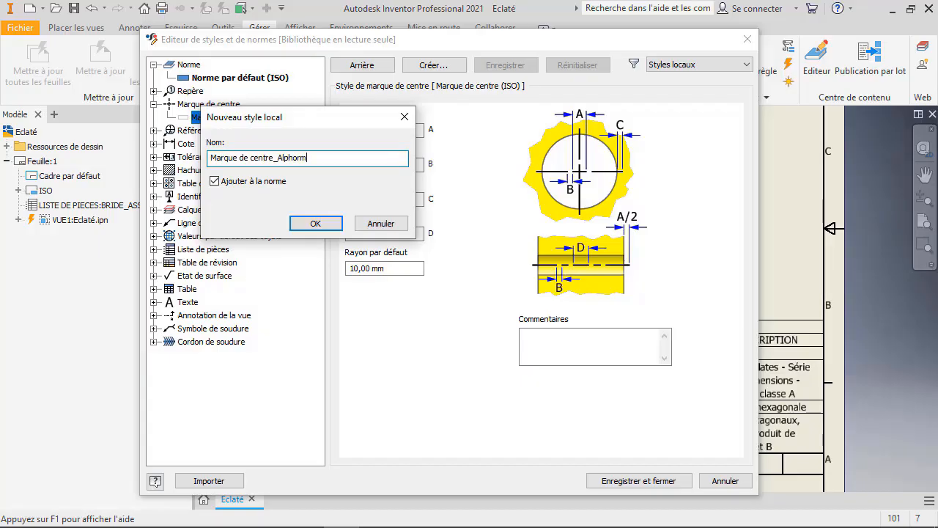
{"action": "type", "text": "que de centre_Alphorm"}
{"action": "left_click", "coordinate": [315, 223]}
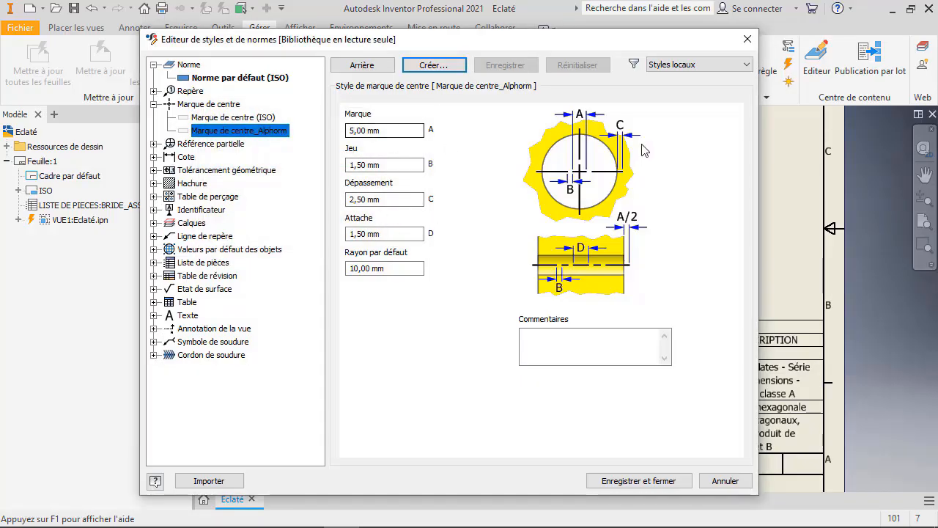
Set the new centre mark style's mark to 6 mm, gap to 2 mm and overshoot (Dépassement) to 5 mm
{"action": "left_click", "coordinate": [352, 131]}
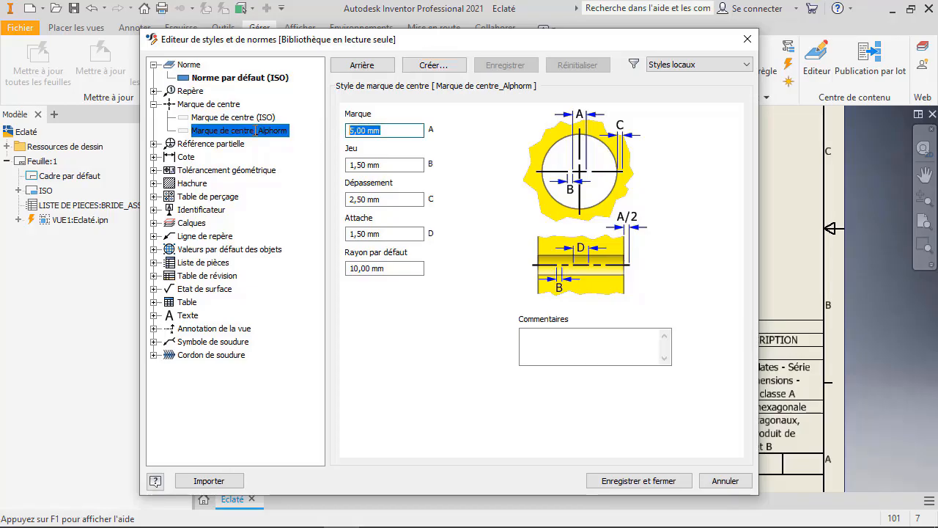
{"action": "type", "text": "6"}
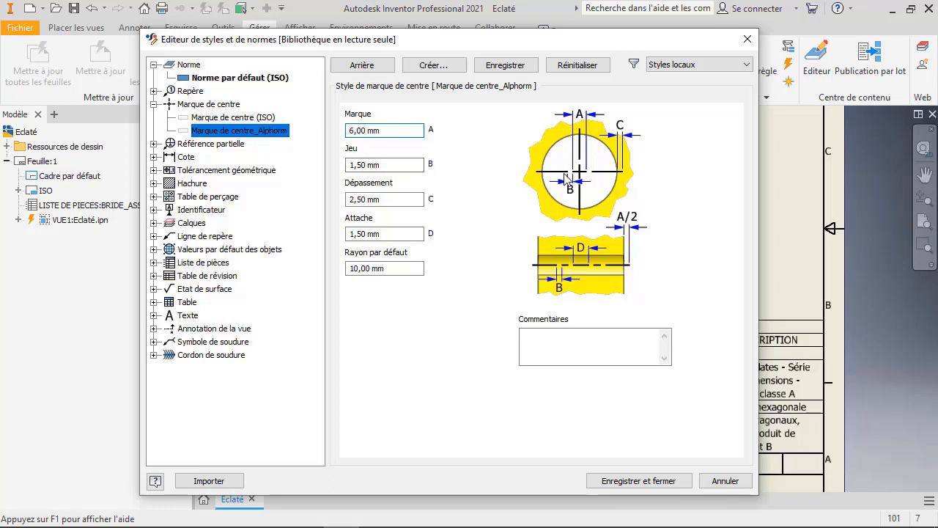
{"action": "left_click", "coordinate": [382, 165]}
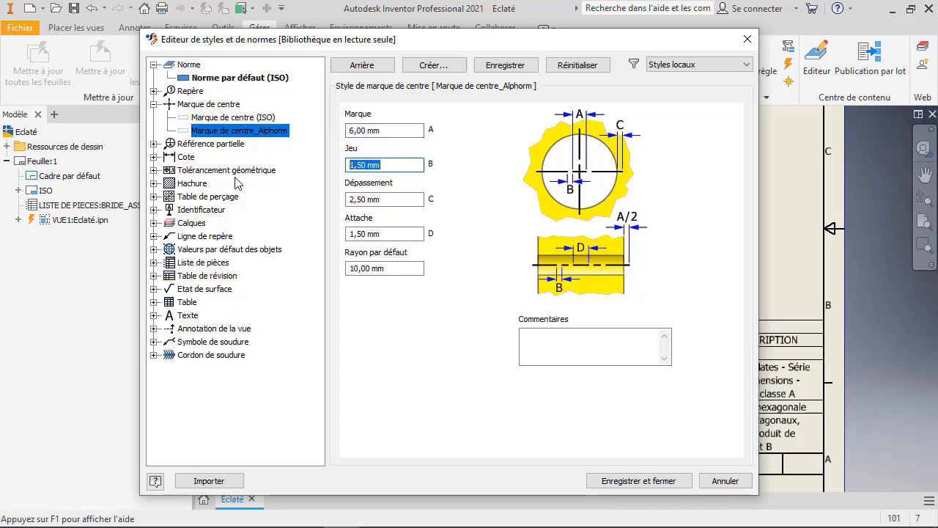
{"action": "type", "text": "2"}
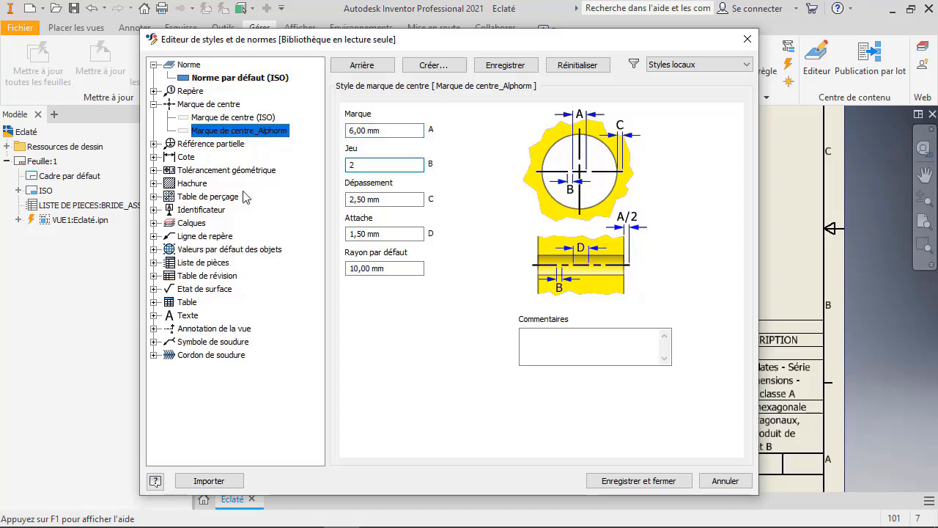
{"action": "left_click", "coordinate": [390, 202]}
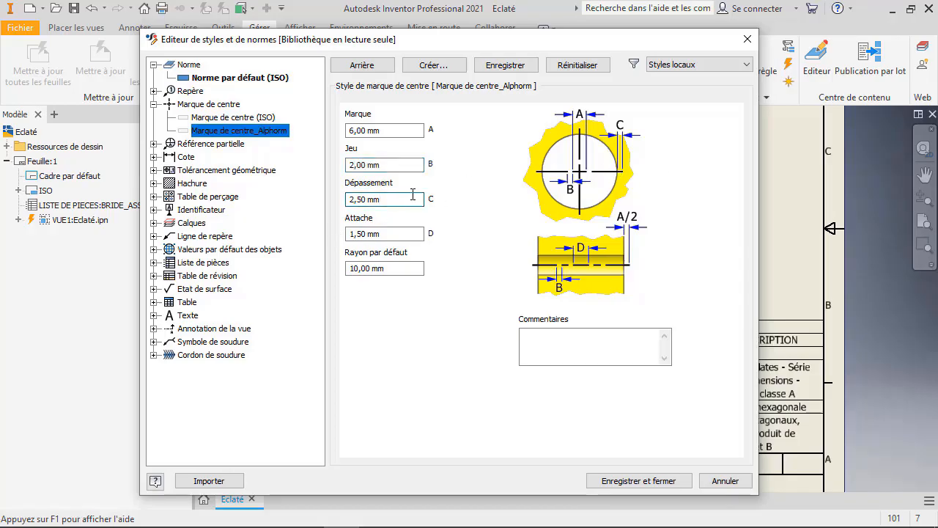
{"action": "left_click", "coordinate": [410, 194]}
{"action": "type", "text": "5"}
Set the centre mark style's Attache to 2 mm and default radius to 12 mm, and save the style
{"action": "left_click", "coordinate": [414, 235]}
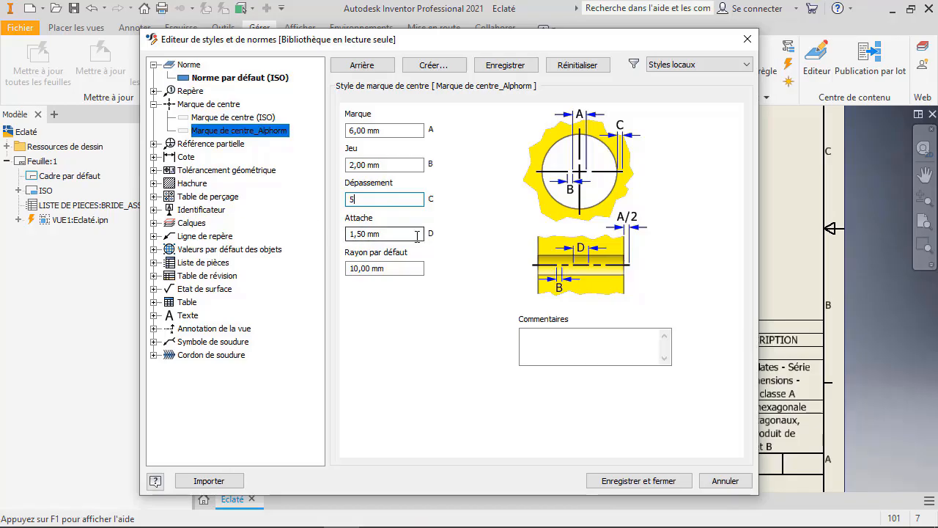
{"action": "left_click_drag", "start_coordinate": [414, 235], "coordinate": [287, 241]}
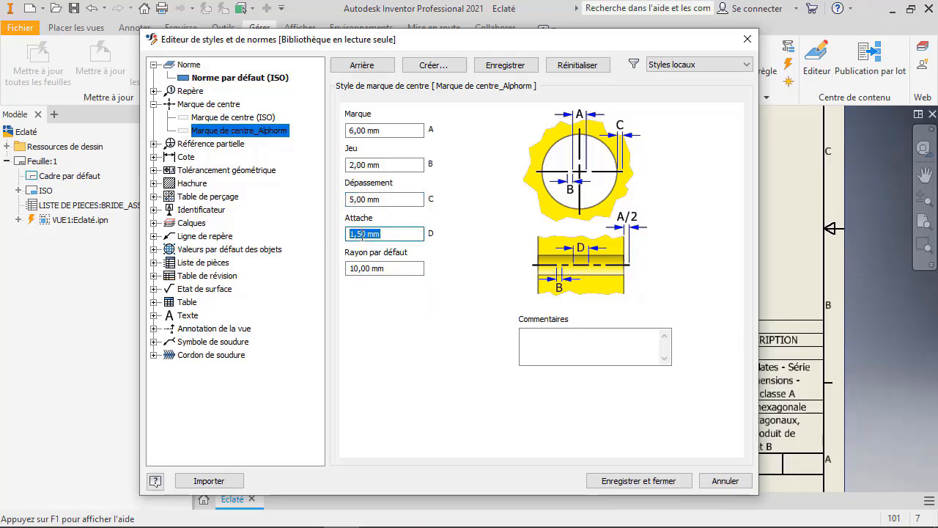
{"action": "type", "text": "2"}
{"action": "key", "text": "Tab"}
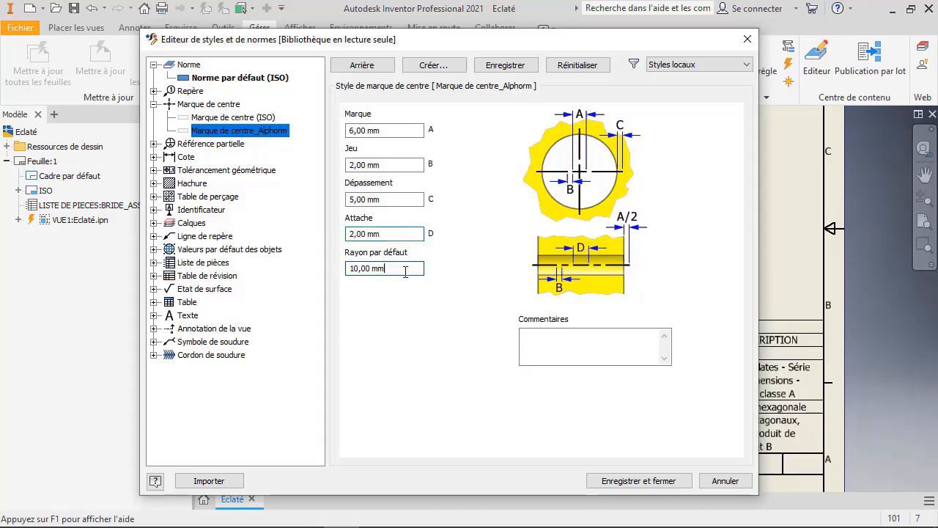
{"action": "type", "text": "12"}
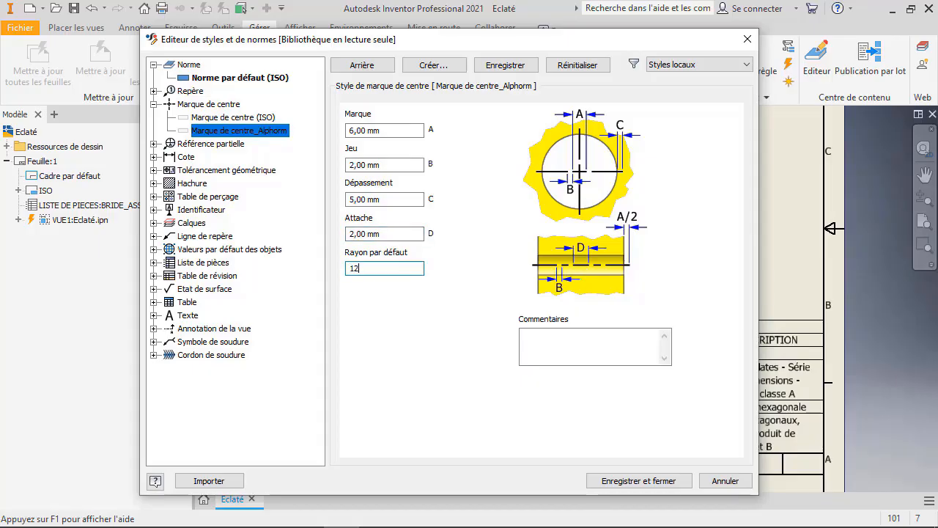
{"action": "left_click", "coordinate": [619, 478]}
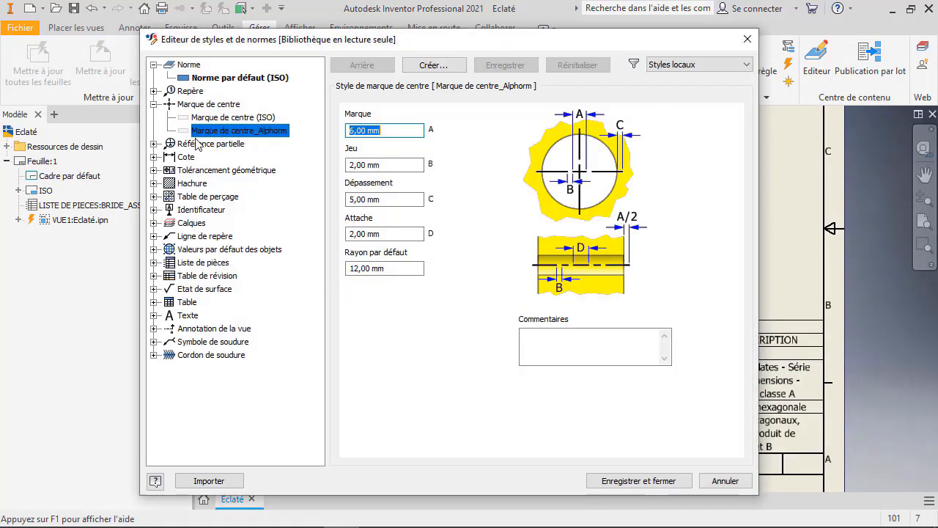
Review the general settings of the Référence partielle (ISO) style and the dimension styles available under Cote
{"action": "left_click", "coordinate": [154, 105]}
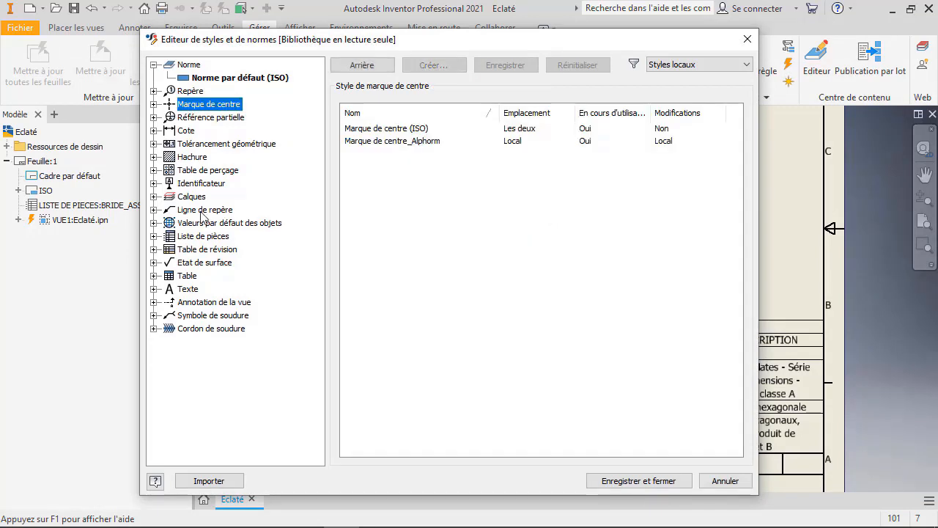
{"action": "left_click", "coordinate": [153, 118]}
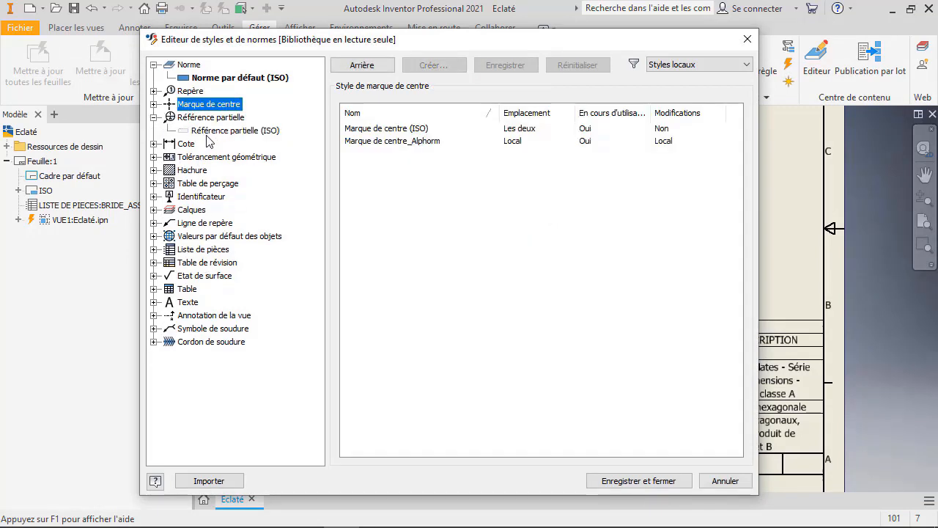
{"action": "left_click", "coordinate": [220, 130]}
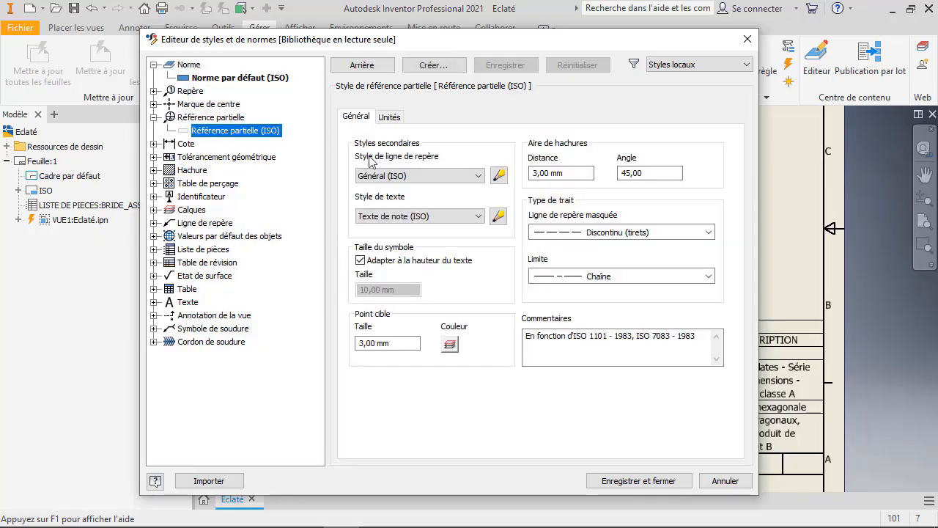
{"action": "left_click", "coordinate": [153, 144]}
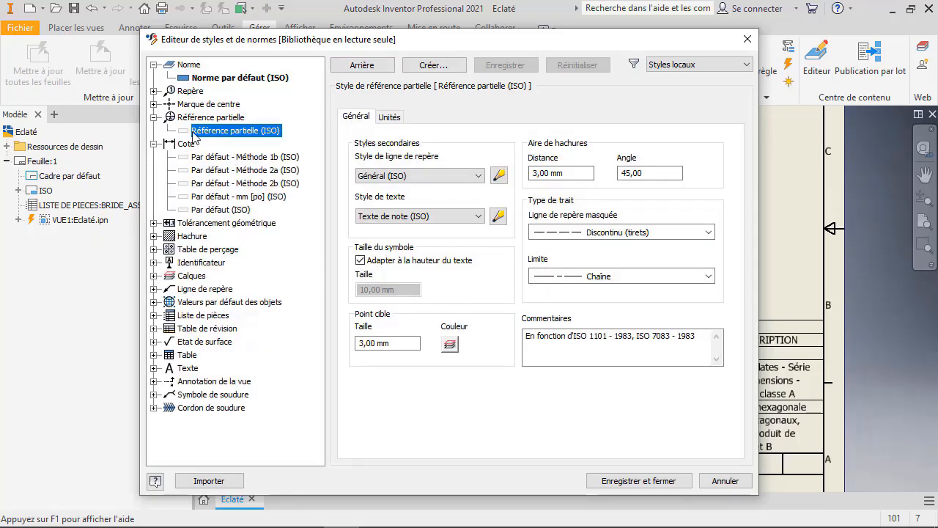
{"action": "left_click", "coordinate": [153, 118]}
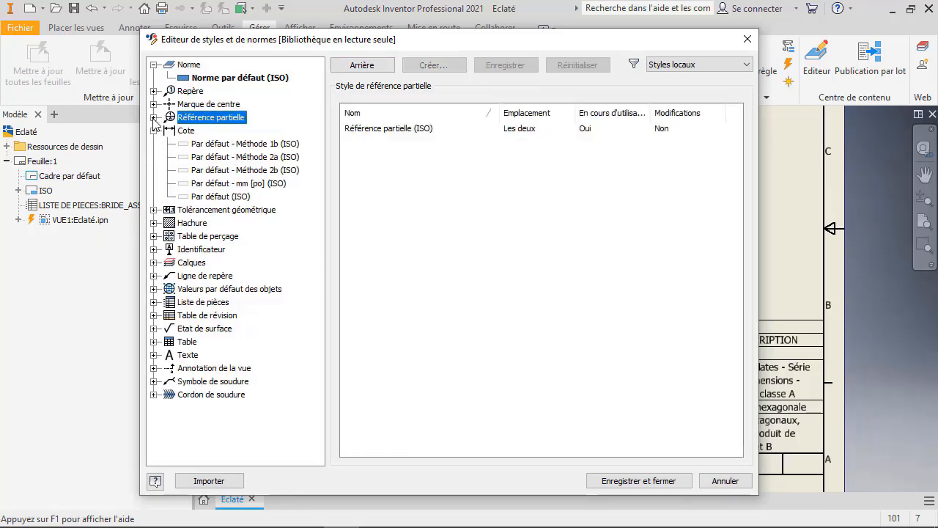
Create a local dimension style named Style de cote_Alphorm, based on Par défaut - Méthode 1b (ISO)
{"action": "left_click", "coordinate": [209, 145]}
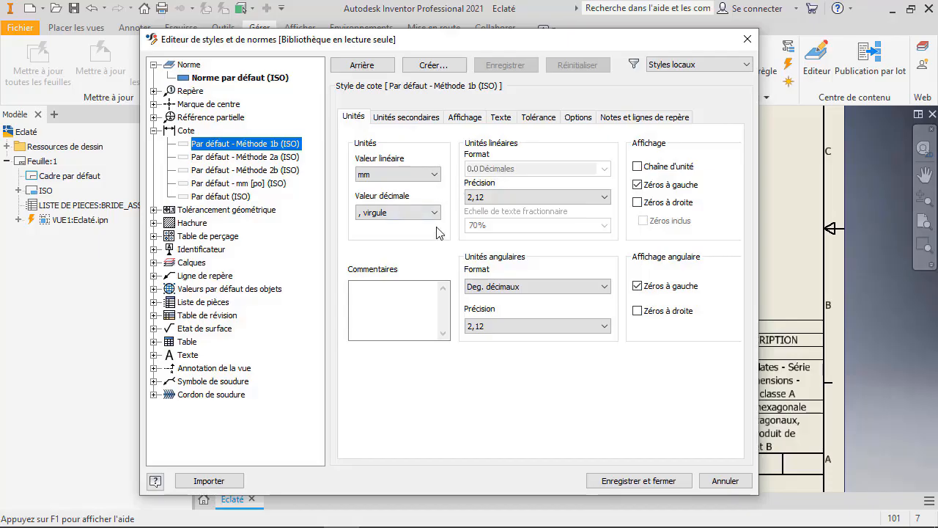
{"action": "left_click", "coordinate": [413, 215]}
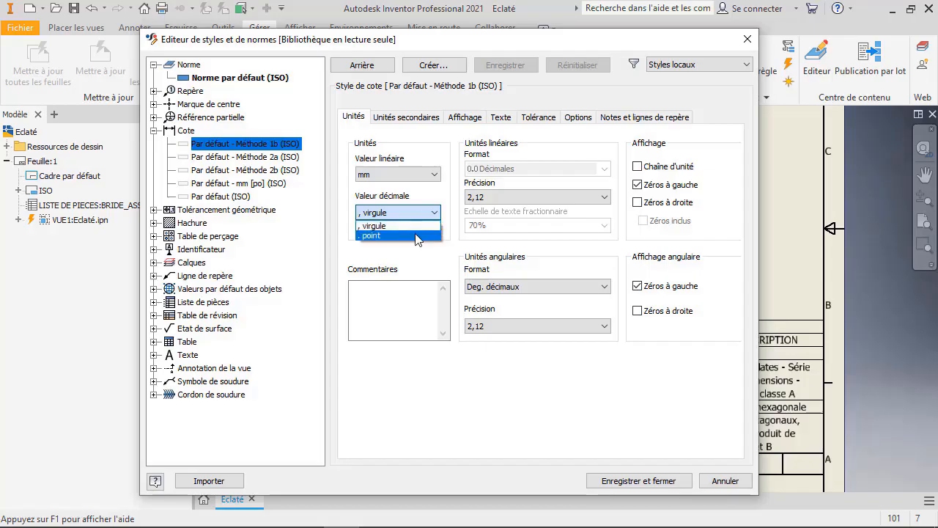
{"action": "left_click", "coordinate": [496, 395]}
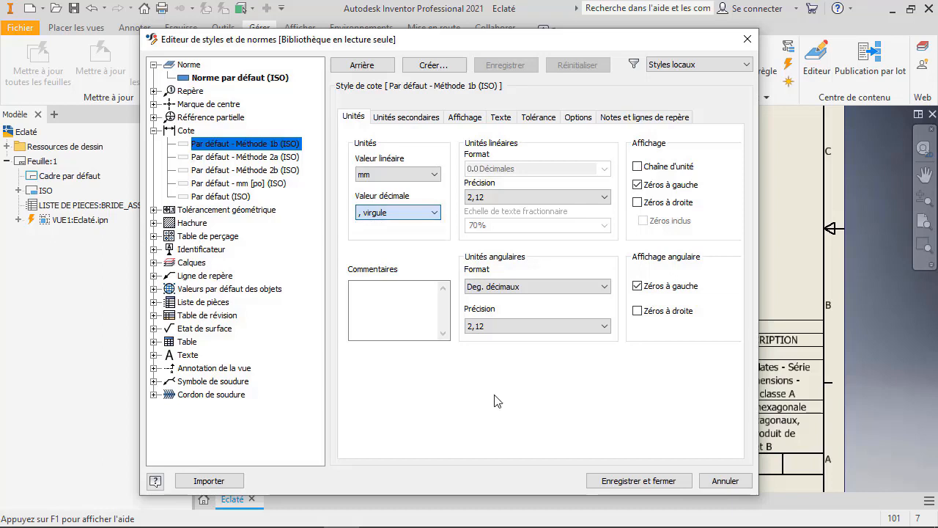
{"action": "left_click", "coordinate": [417, 70]}
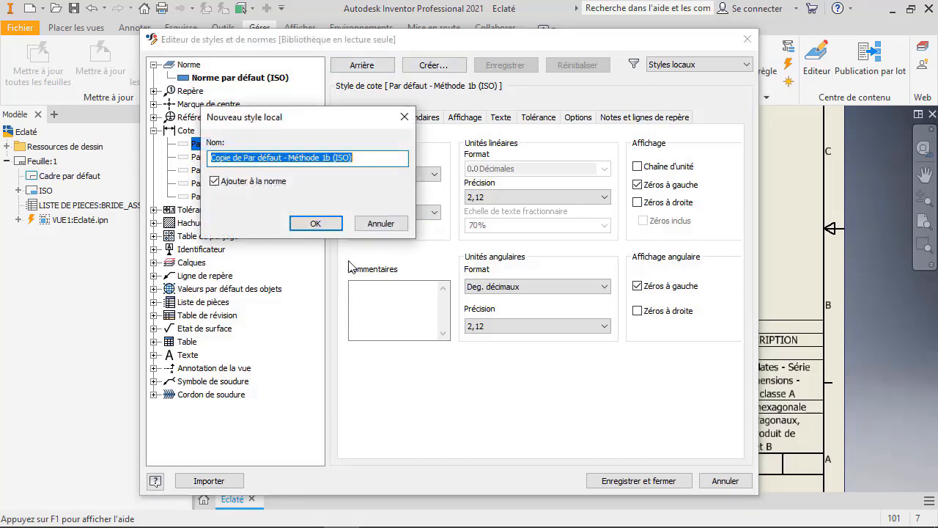
{"action": "type", "text": "Style de cote_Alphorm"}
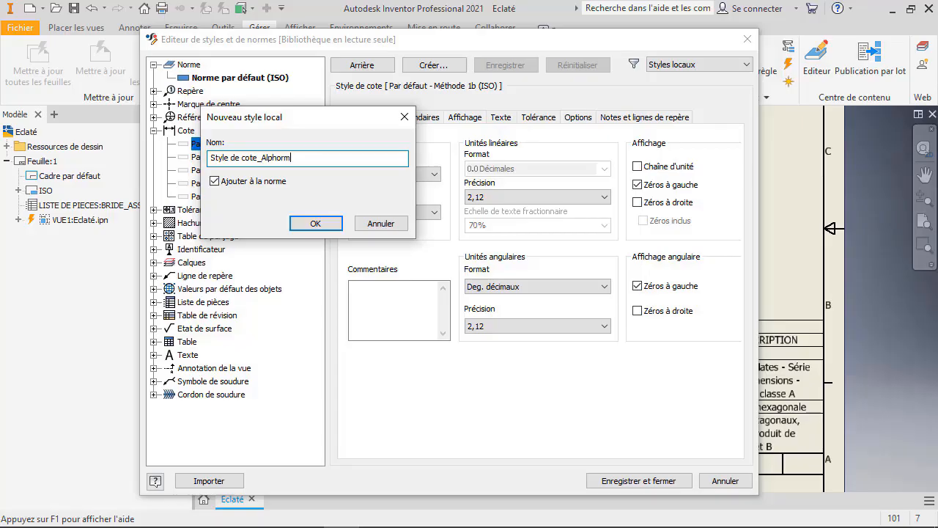
{"action": "left_click", "coordinate": [311, 222]}
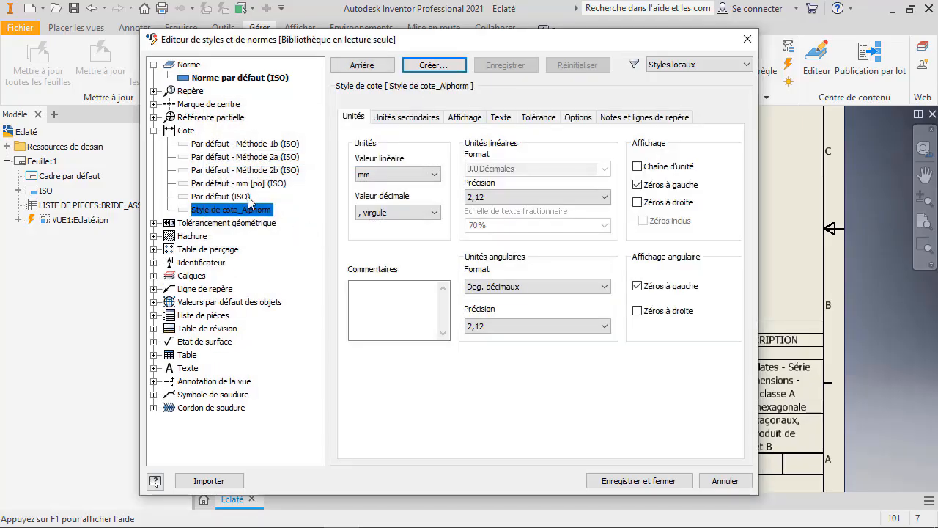
Set the new dimension style's decimal marker to a point and its linear precision to one decimal (1,1)
{"action": "left_click", "coordinate": [414, 212]}
{"action": "left_click", "coordinate": [396, 236]}
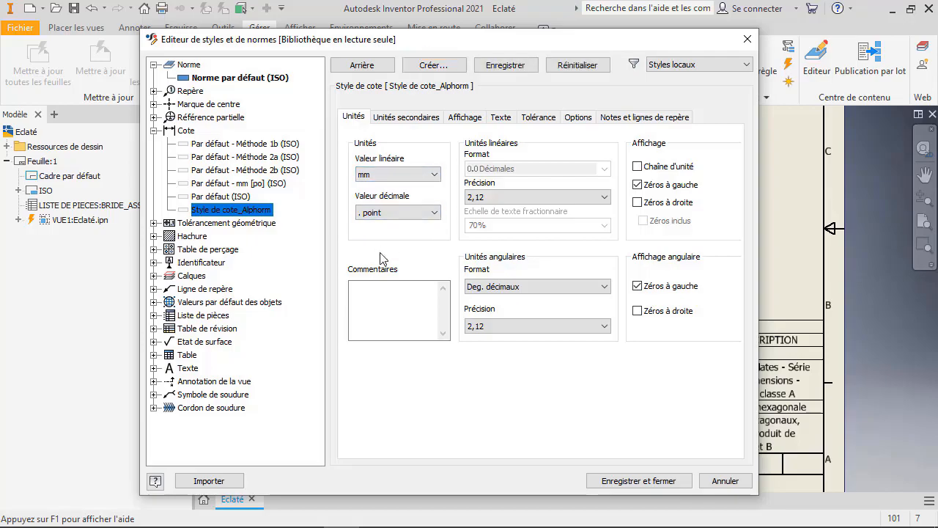
{"action": "left_click", "coordinate": [511, 198]}
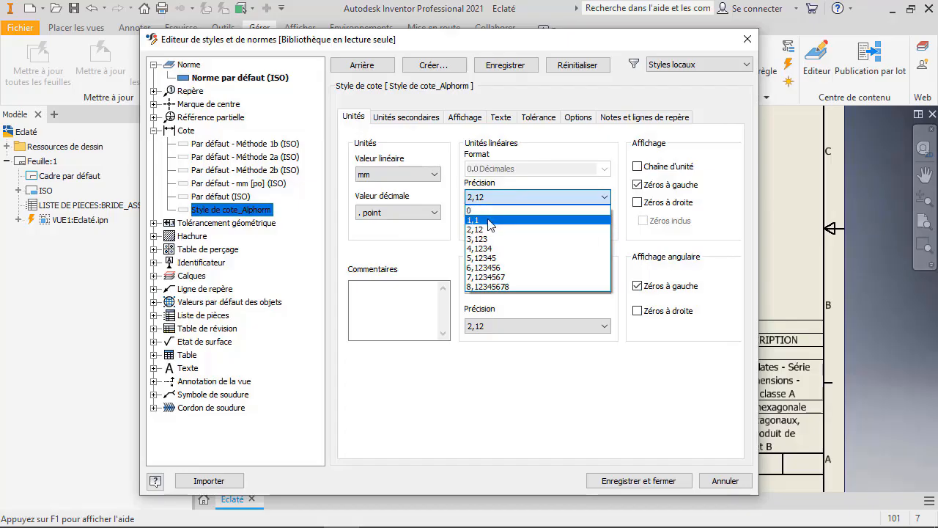
{"action": "left_click", "coordinate": [491, 221]}
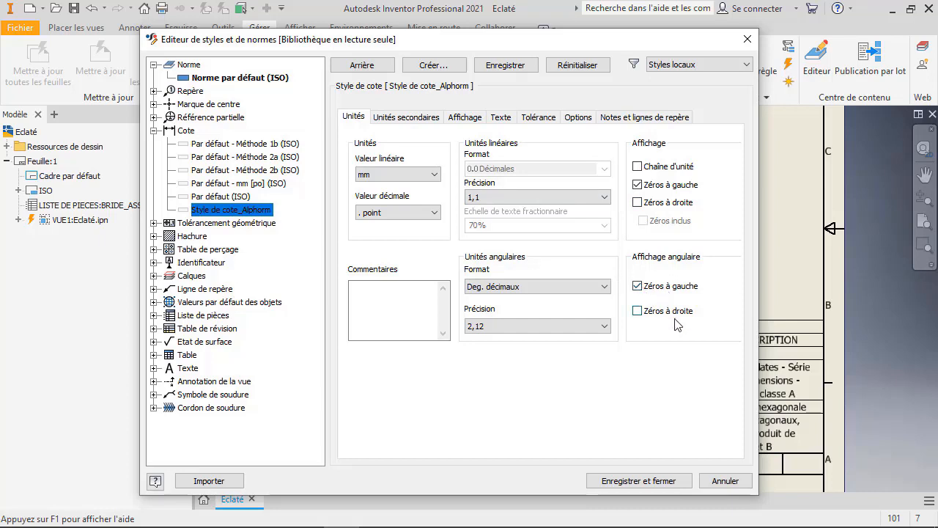
Keep decimal degrees as the dimension style's angular format and set the angular precision to 0
{"action": "left_click", "coordinate": [562, 287]}
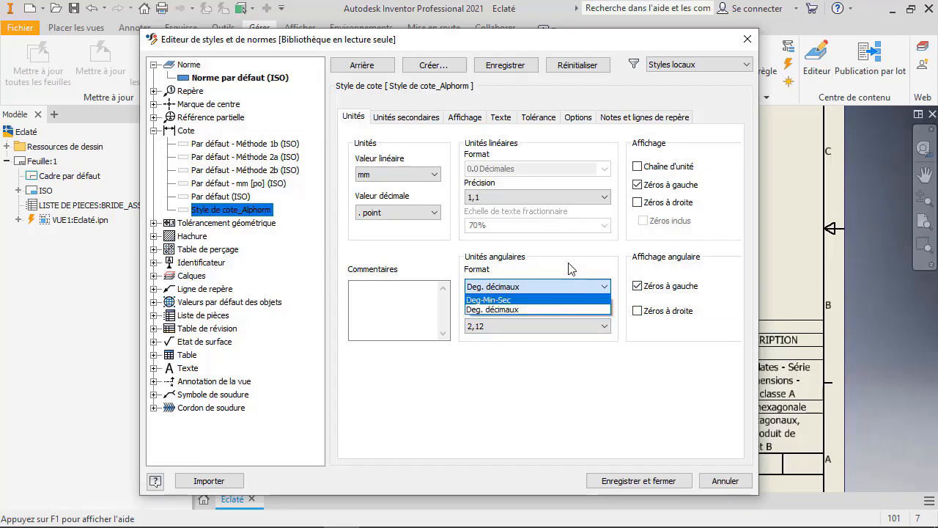
{"action": "left_click", "coordinate": [564, 288]}
{"action": "left_click", "coordinate": [575, 331]}
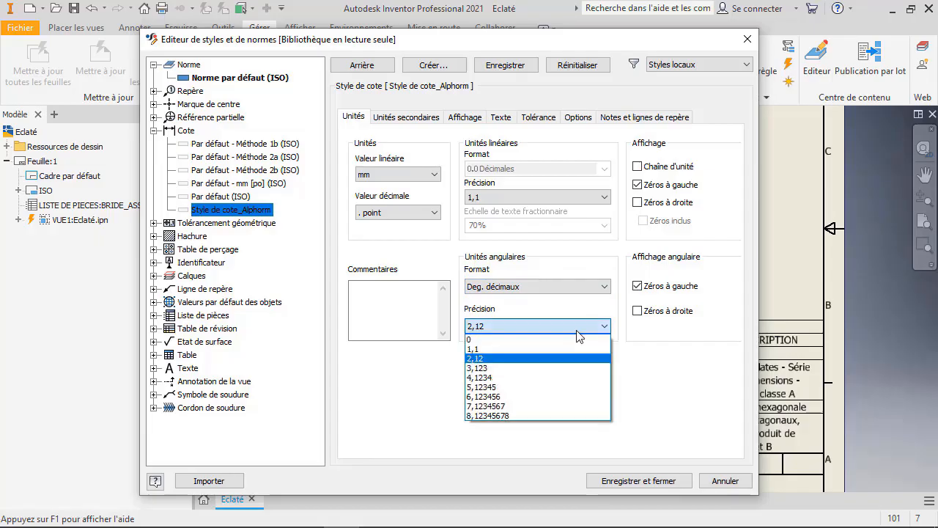
{"action": "left_click", "coordinate": [530, 341]}
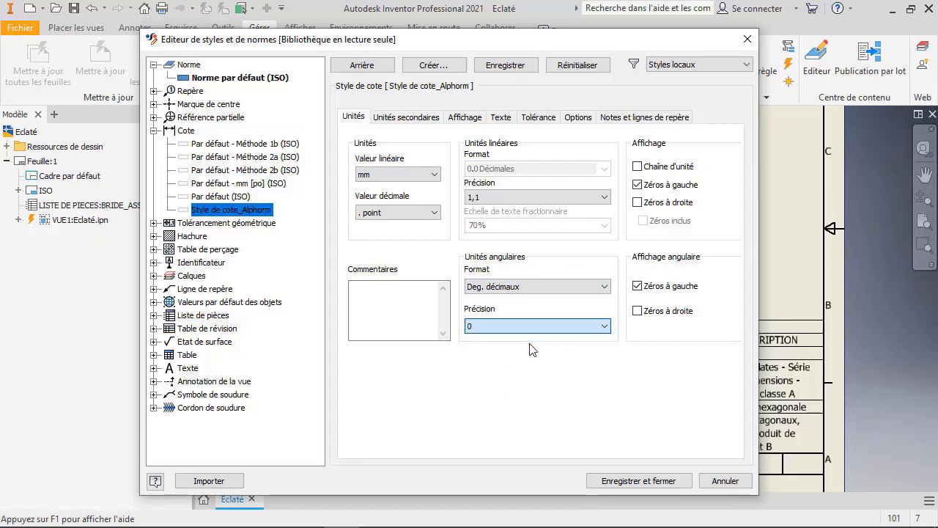
Save the unit settings of Style de cote_Alphorm, then reopen the style editor and review the style's secondary units
{"action": "left_click", "coordinate": [609, 481]}
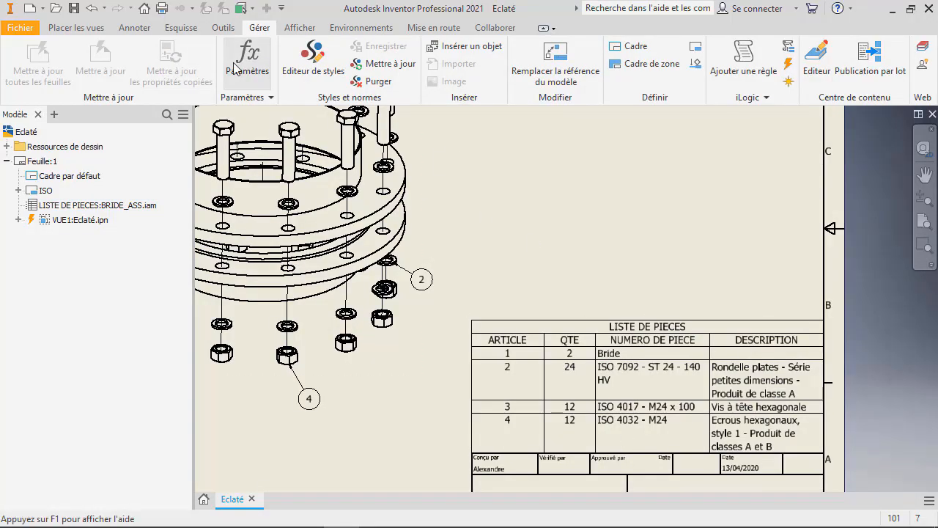
{"action": "left_click", "coordinate": [304, 70]}
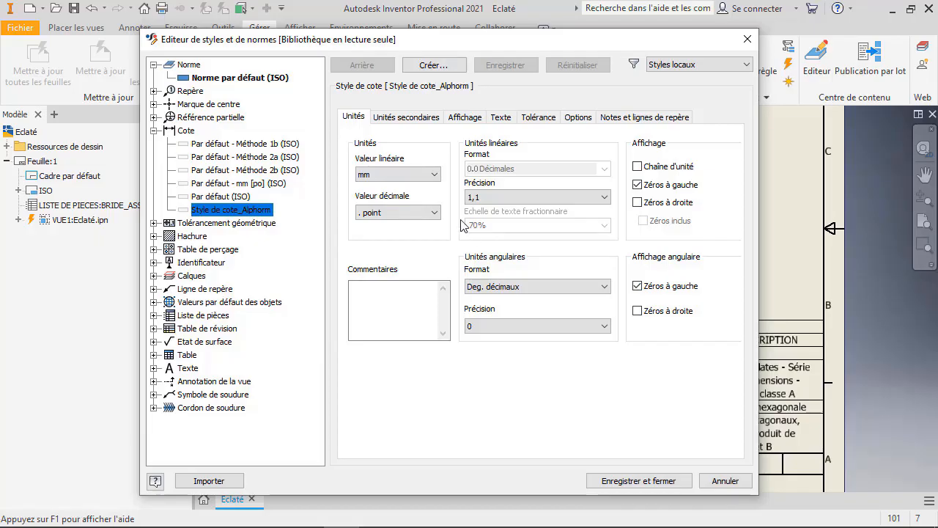
{"action": "left_click", "coordinate": [404, 119]}
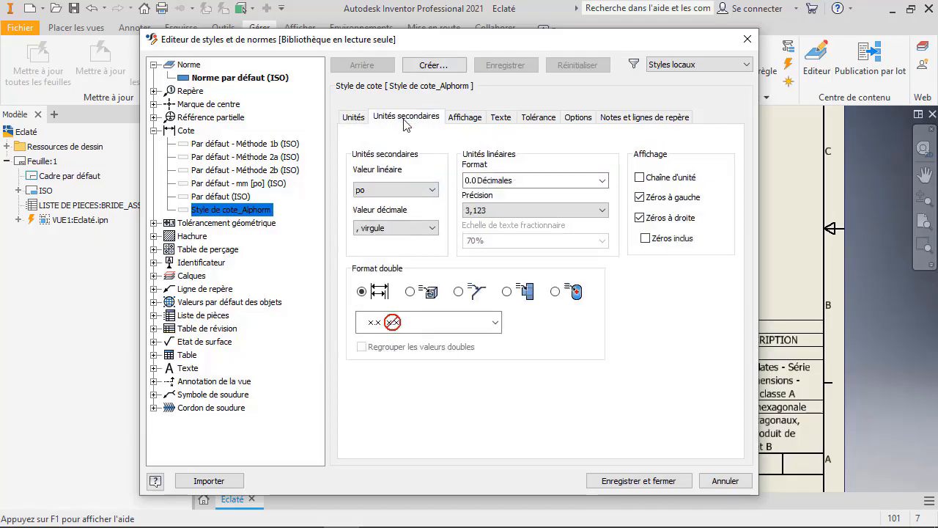
{"action": "left_click", "coordinate": [434, 191]}
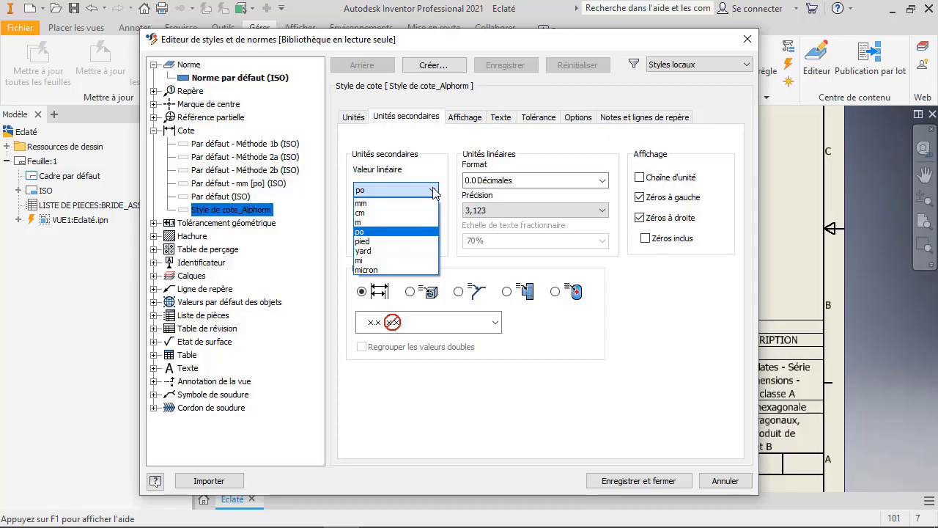
{"action": "left_click", "coordinate": [435, 192]}
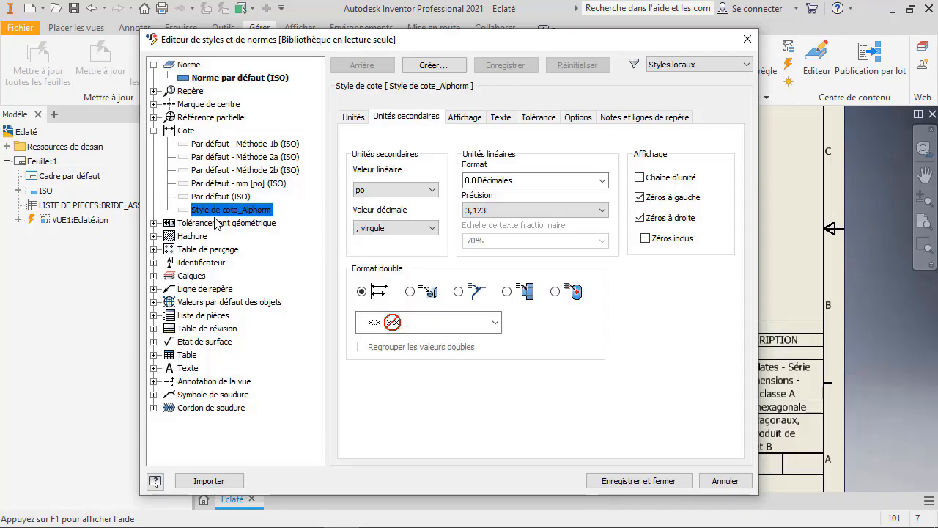
Set the dimension style's terminator to Oblique, keeping the line type and style Par calque and the inner chain terminator Petit point
{"action": "left_click", "coordinate": [460, 117]}
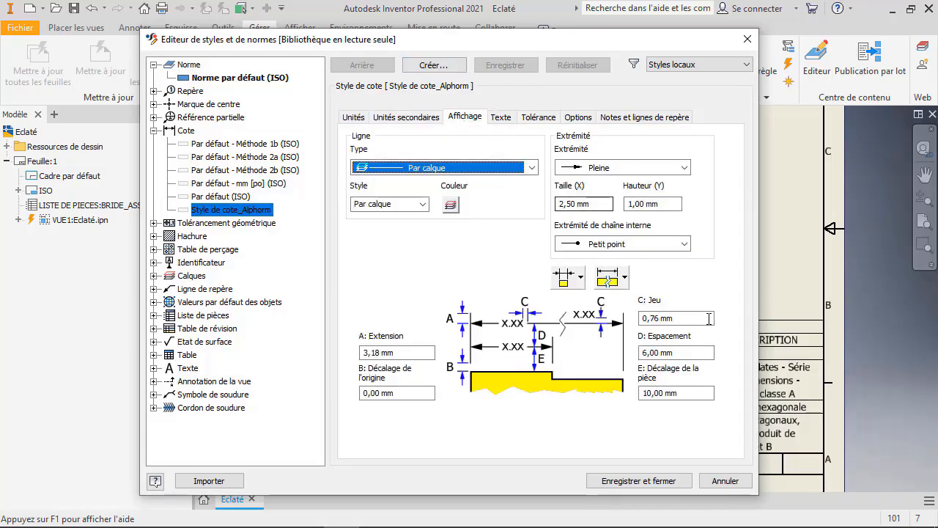
{"action": "left_click", "coordinate": [532, 168]}
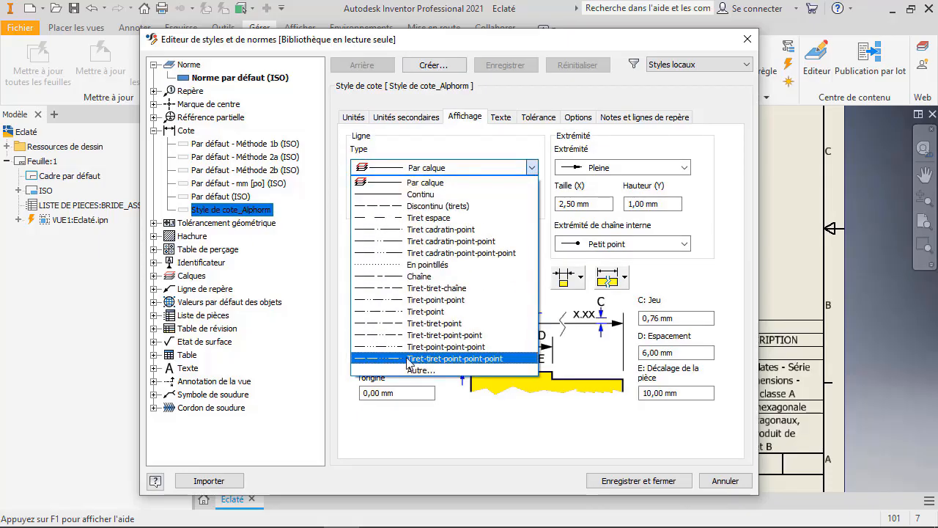
{"action": "left_click", "coordinate": [460, 436]}
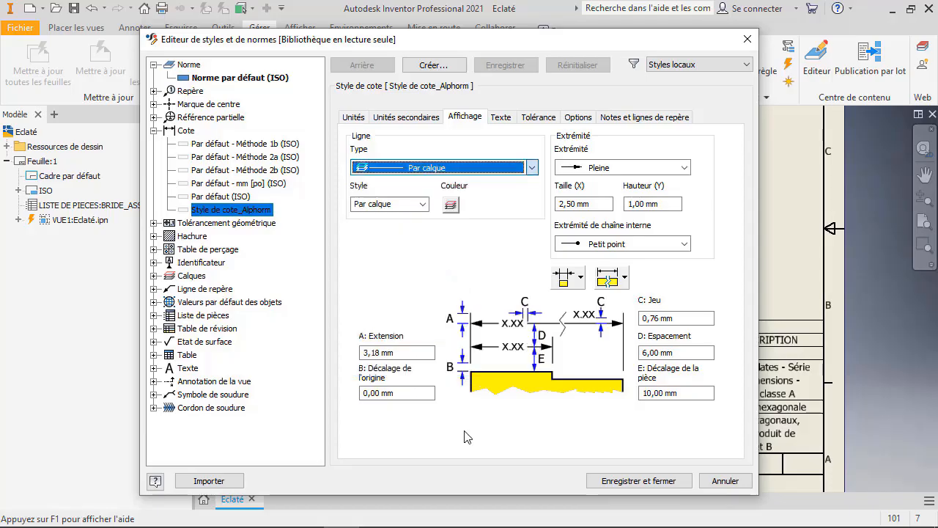
{"action": "left_click", "coordinate": [423, 204]}
{"action": "left_click", "coordinate": [451, 250]}
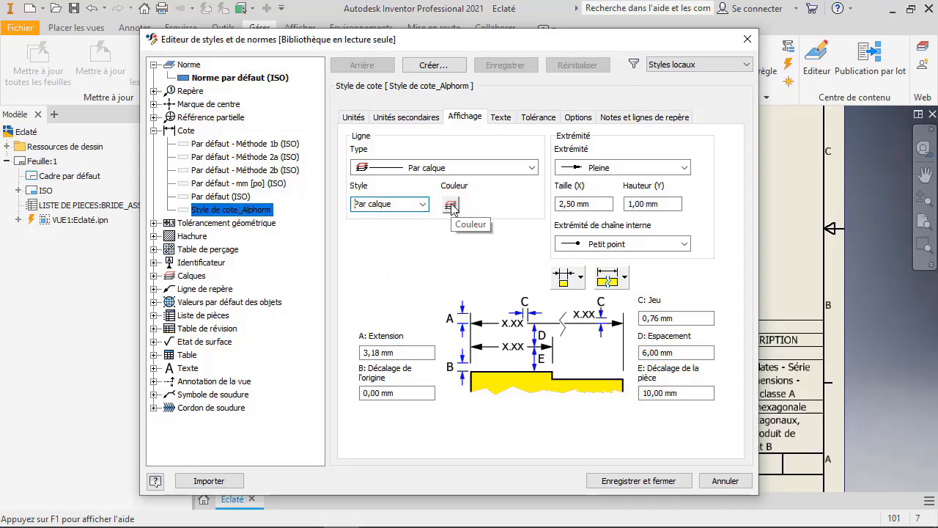
{"action": "left_click", "coordinate": [590, 167]}
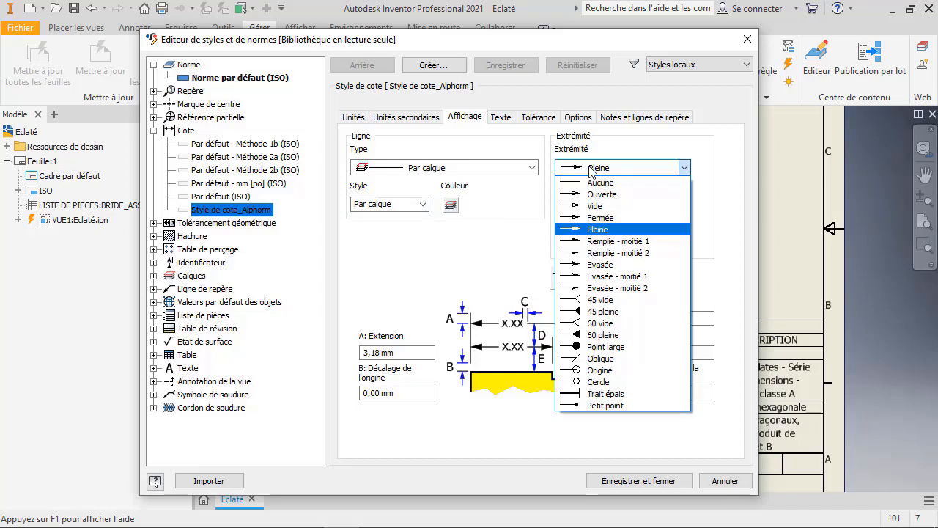
{"action": "left_click", "coordinate": [615, 358]}
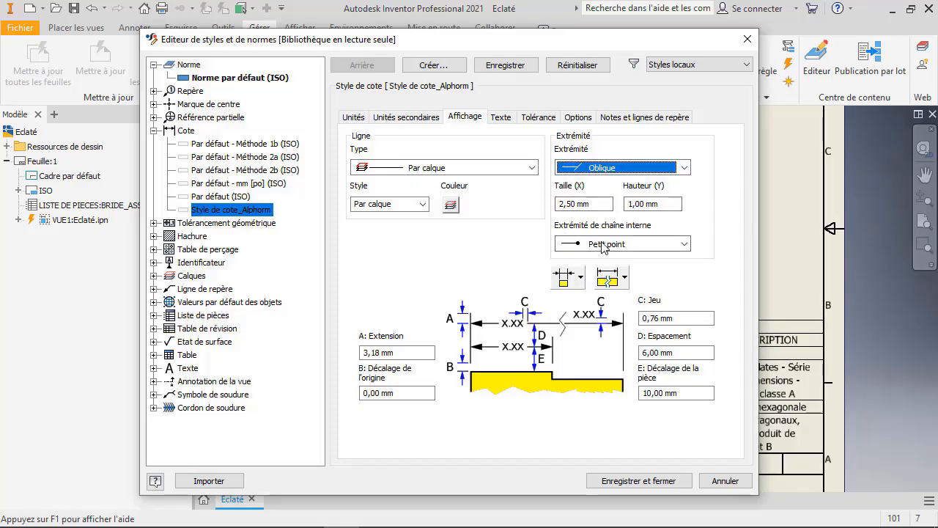
{"action": "left_click", "coordinate": [633, 245]}
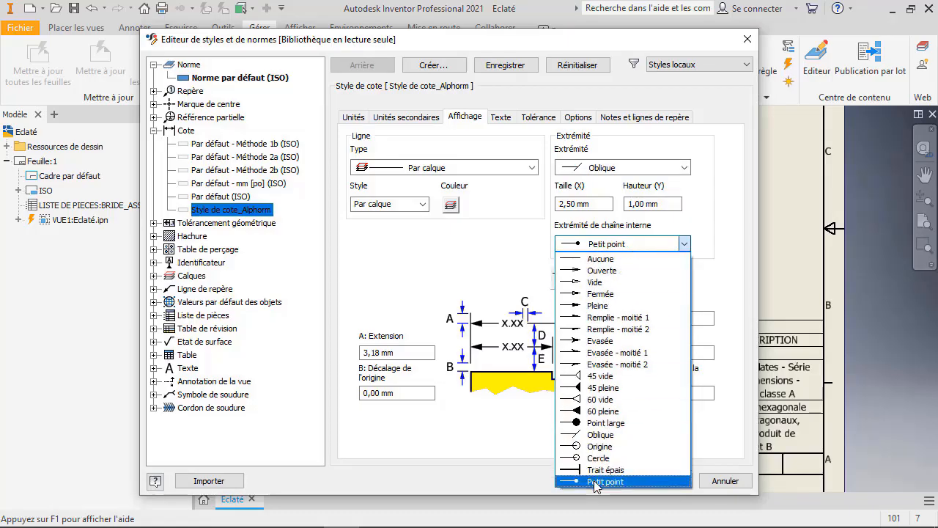
{"action": "left_click", "coordinate": [518, 245]}
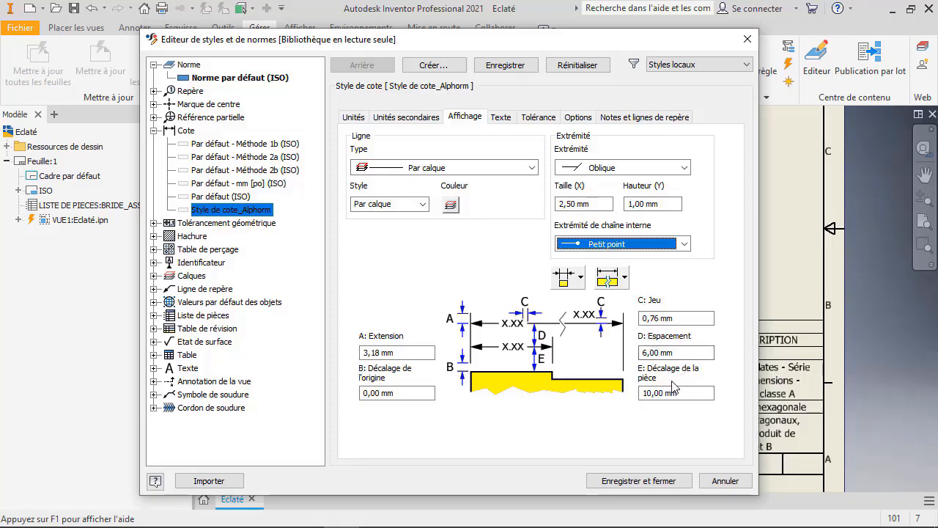
Save the dimension style changes and open its primary text style, Texte de note (ISO), for editing
{"action": "left_click", "coordinate": [501, 117]}
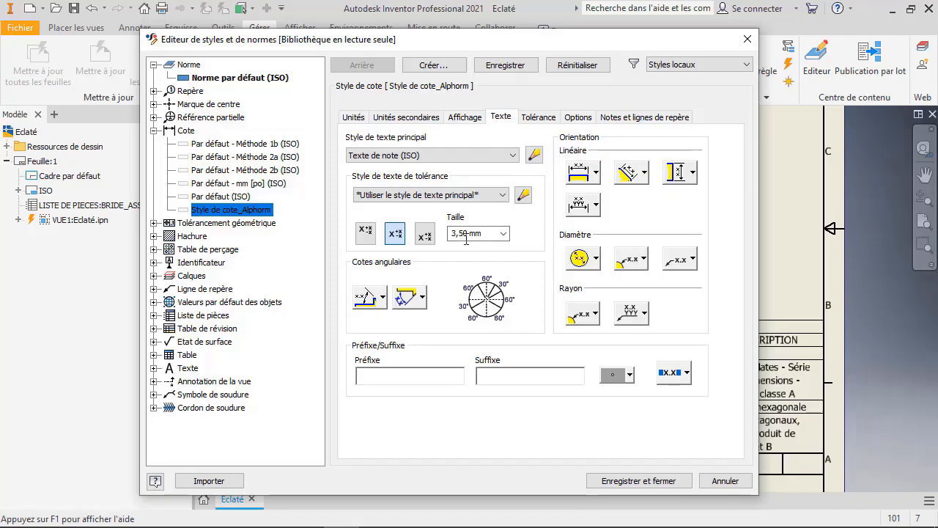
{"action": "left_click", "coordinate": [406, 156]}
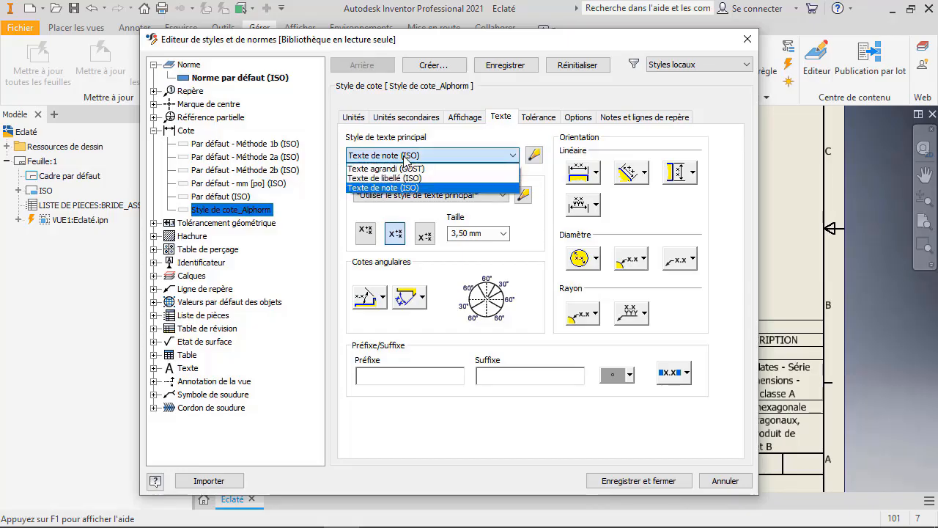
{"action": "left_click", "coordinate": [439, 141]}
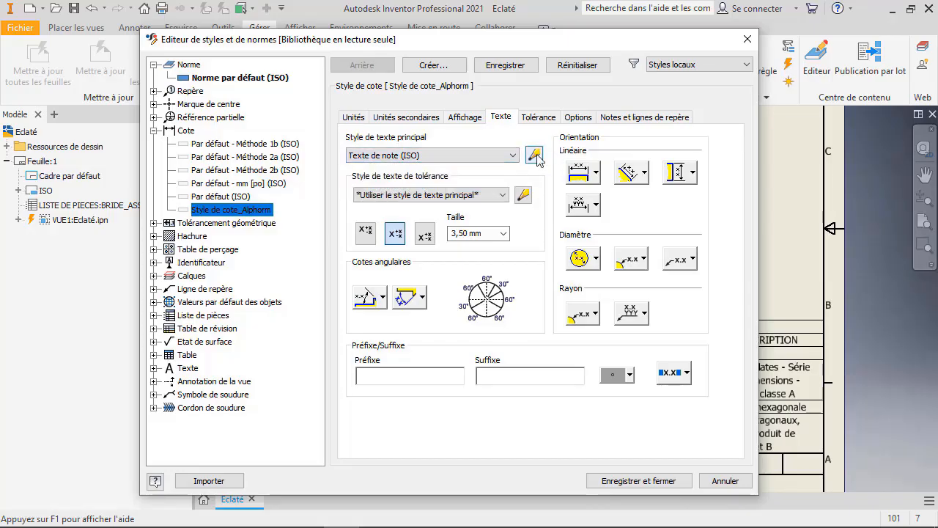
{"action": "left_click", "coordinate": [535, 156]}
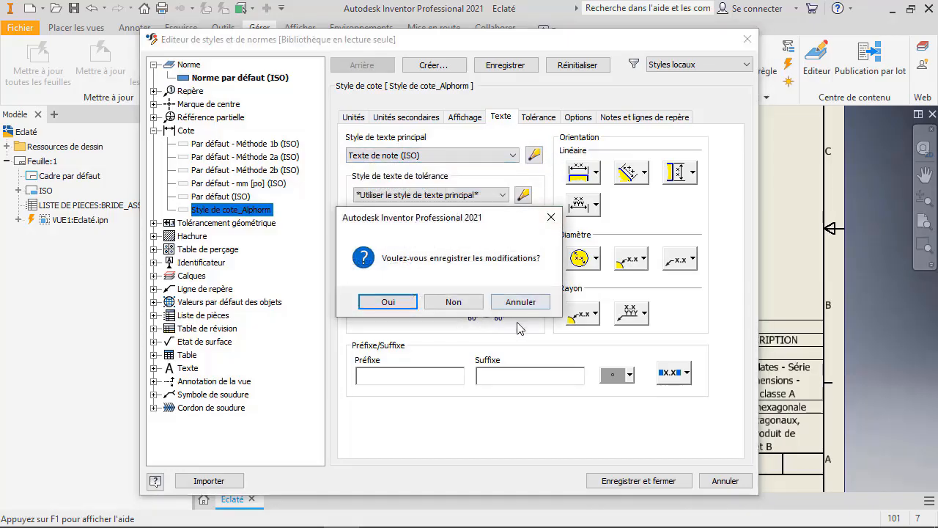
{"action": "left_click", "coordinate": [407, 306]}
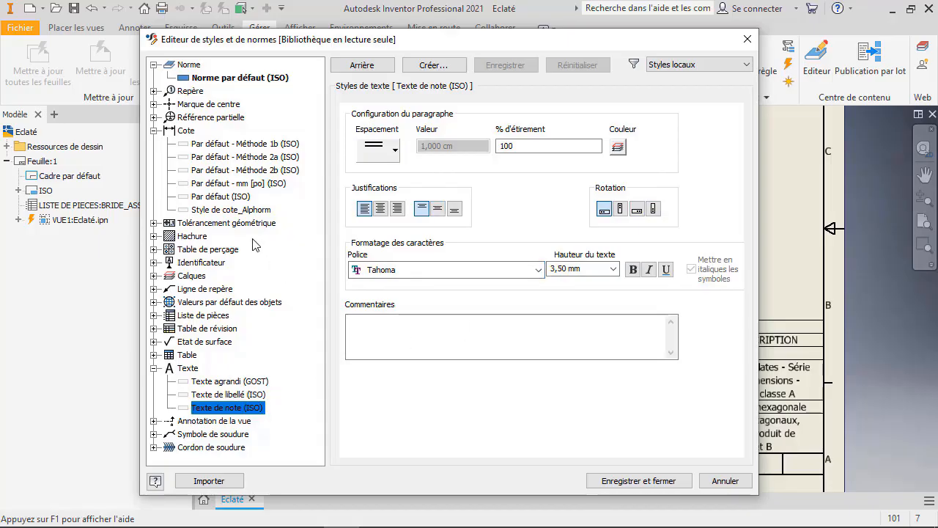
Create a local text style named Texte de note Alphorm, based on Texte de note (ISO) and added to the standard
{"action": "left_click", "coordinate": [211, 211]}
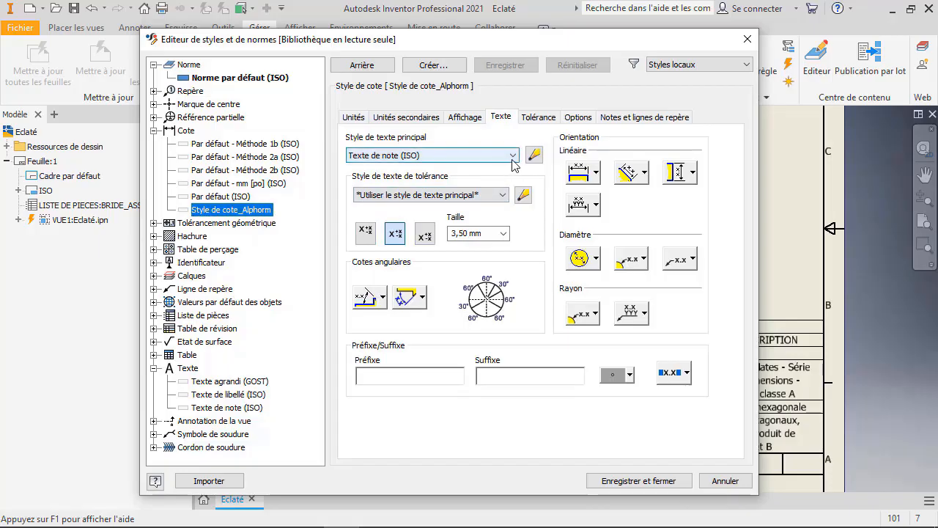
{"action": "left_click", "coordinate": [217, 409]}
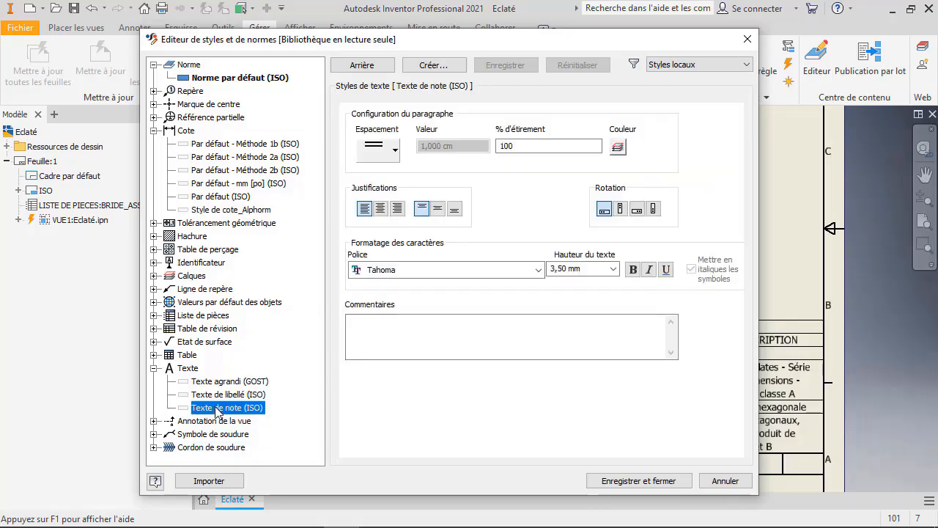
{"action": "left_click", "coordinate": [431, 65]}
{"action": "type", "text": "Te"}
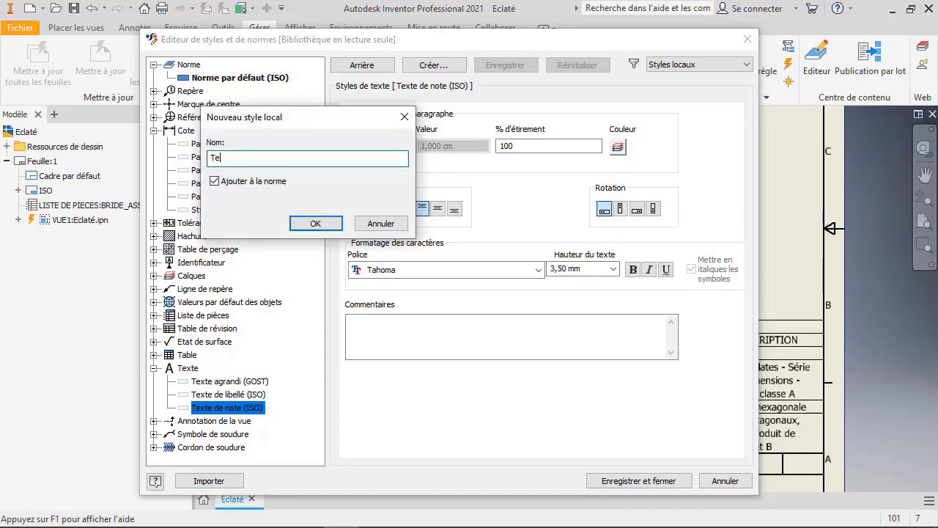
{"action": "type", "text": "xte de note Alphorm"}
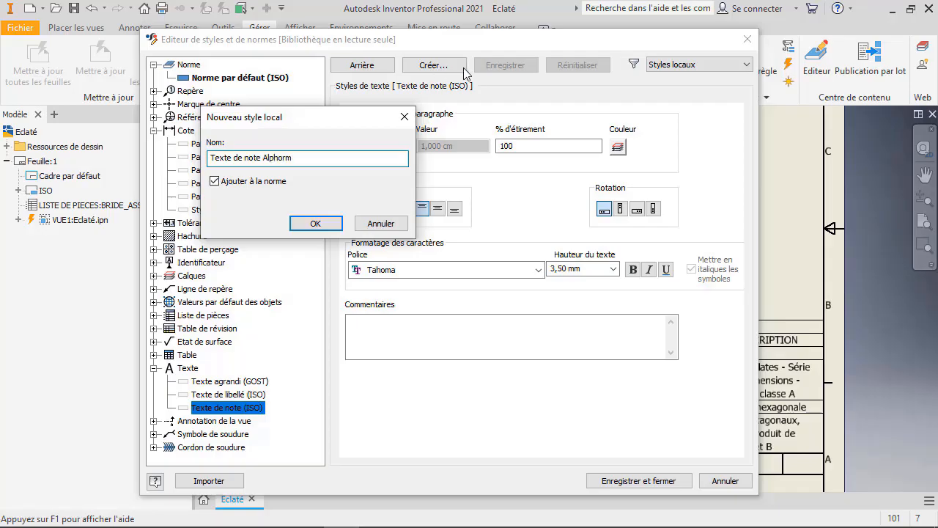
{"action": "left_click", "coordinate": [311, 224]}
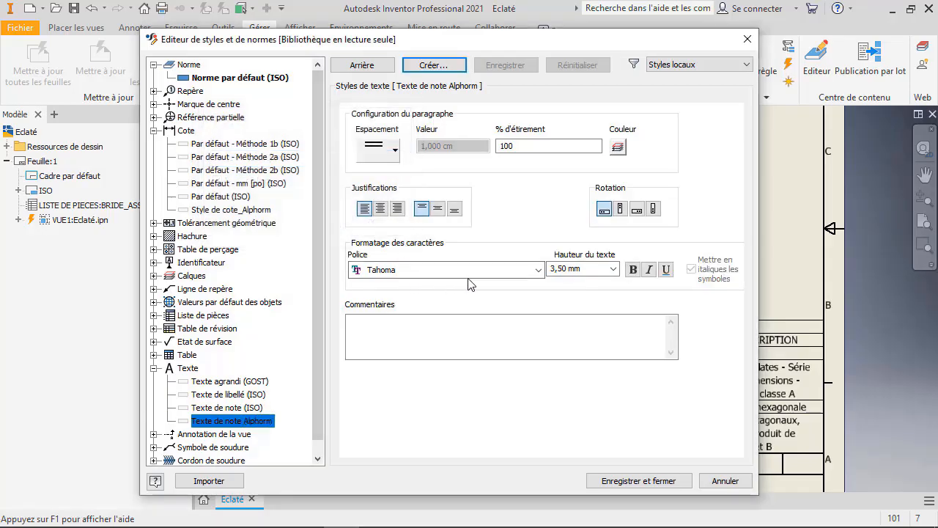
Set the font of the Texte de note Alphorm style to Technic and save the change
{"action": "left_click", "coordinate": [539, 271]}
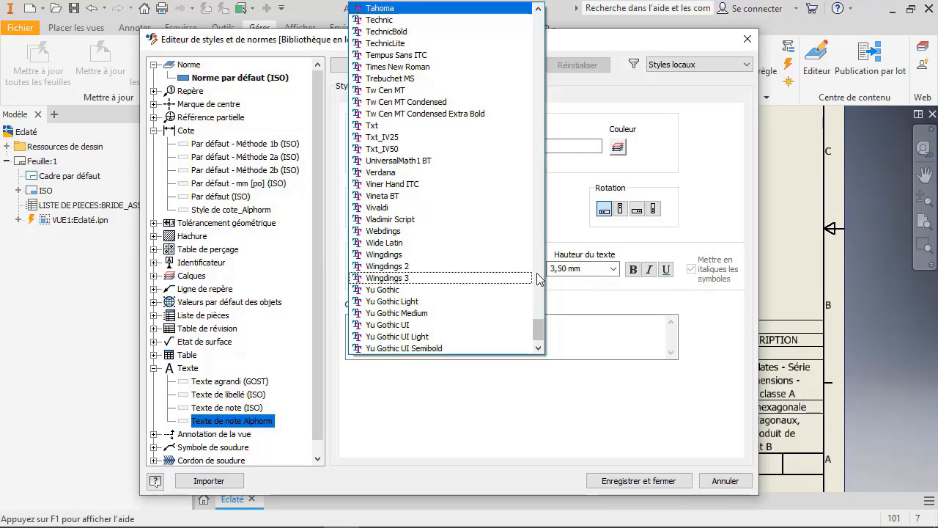
{"action": "left_click", "coordinate": [389, 22]}
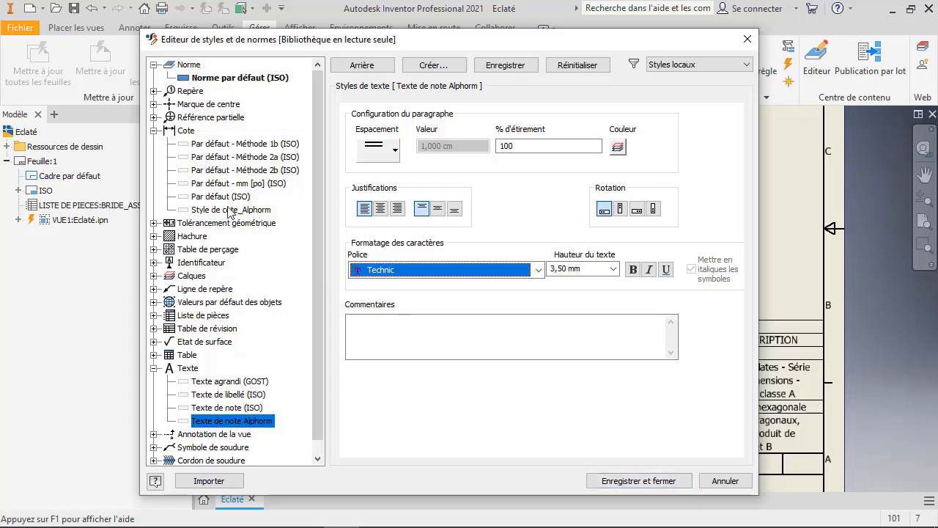
{"action": "left_click", "coordinate": [213, 212]}
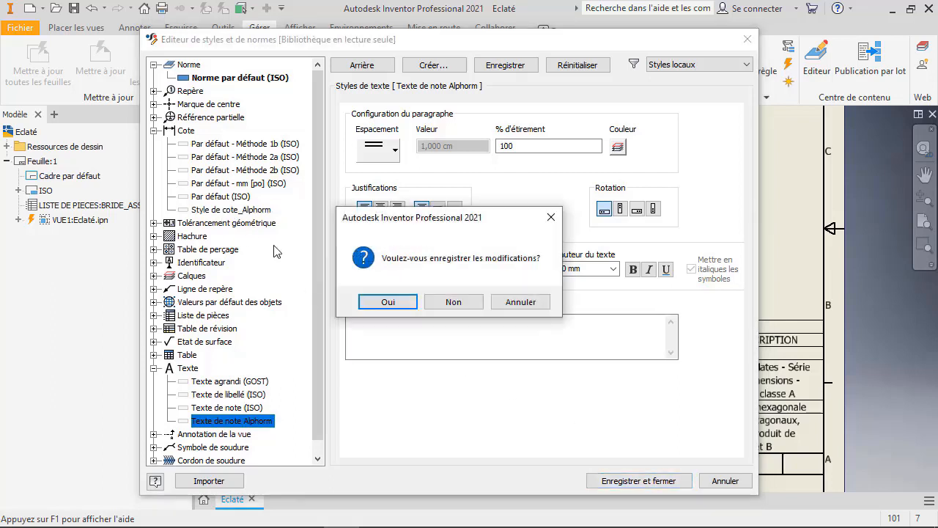
{"action": "left_click", "coordinate": [388, 303]}
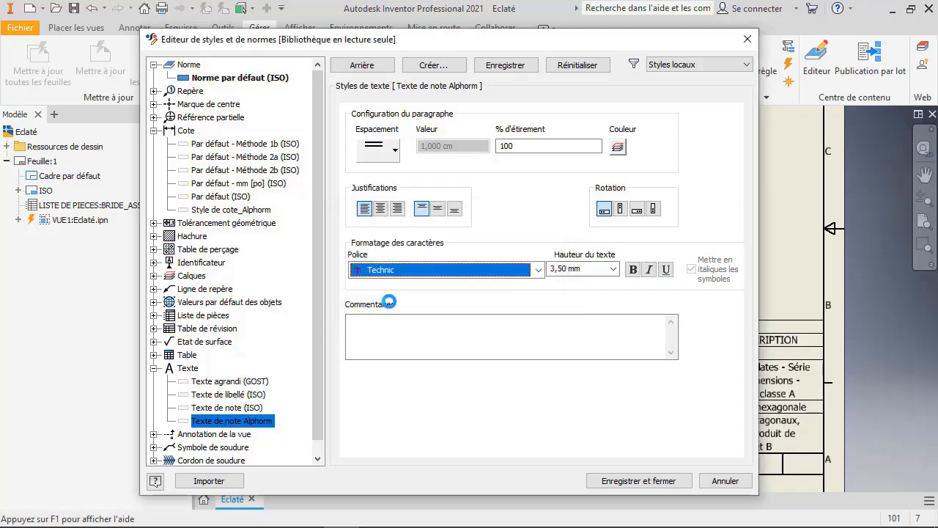
Assign Texte de note Alphorm as the primary text style of Style de cote_Alphorm
{"action": "left_click", "coordinate": [212, 211]}
{"action": "left_click", "coordinate": [394, 155]}
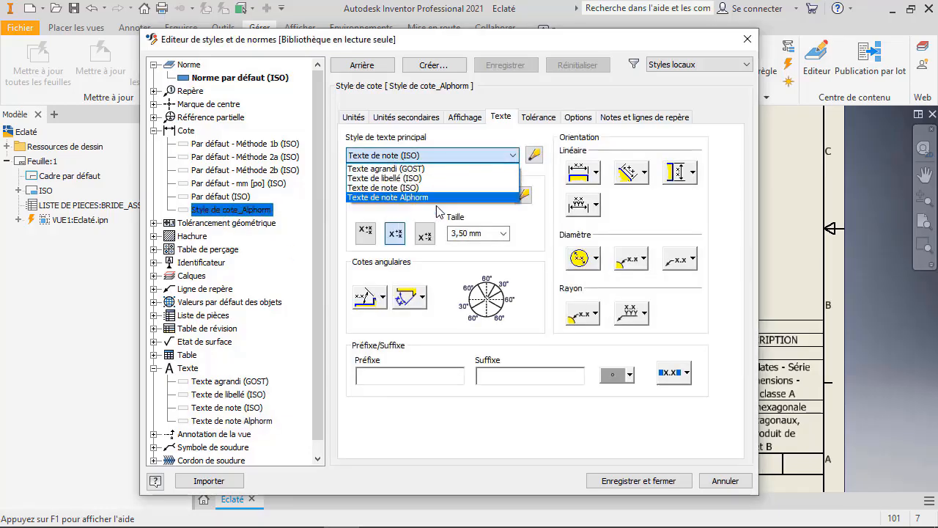
{"action": "left_click", "coordinate": [367, 198]}
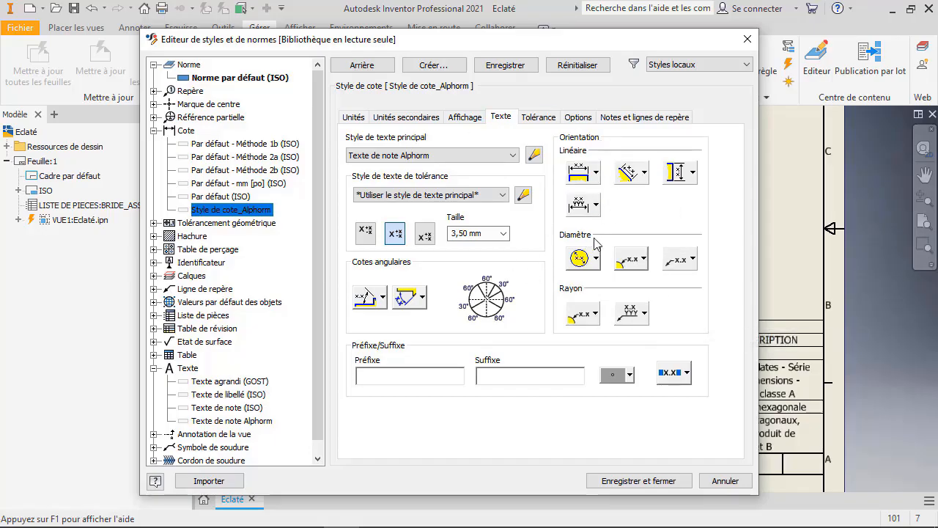
Review the dimension style's diameter and radius text orientations, the prefix/suffix symbols and the tolerance settings
{"action": "left_click", "coordinate": [597, 258]}
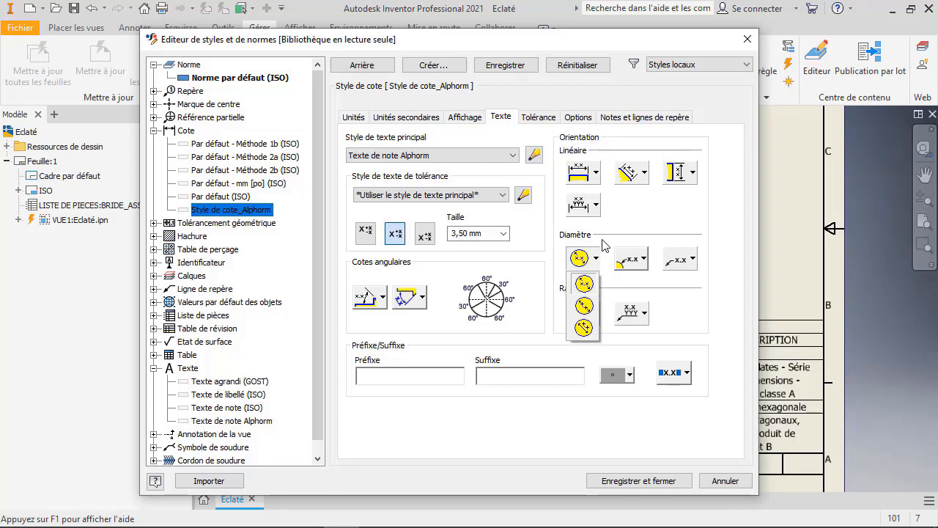
{"action": "left_click", "coordinate": [605, 250]}
{"action": "left_click", "coordinate": [598, 315]}
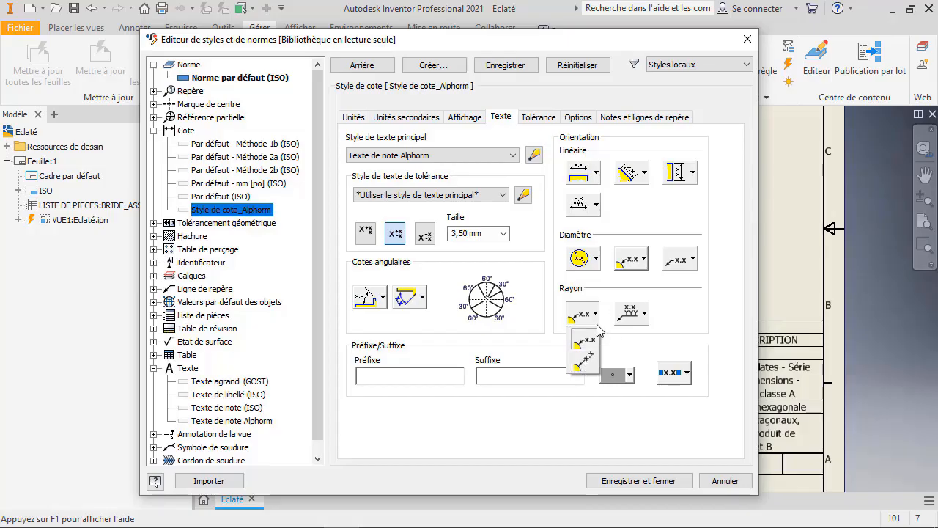
{"action": "left_click", "coordinate": [684, 321]}
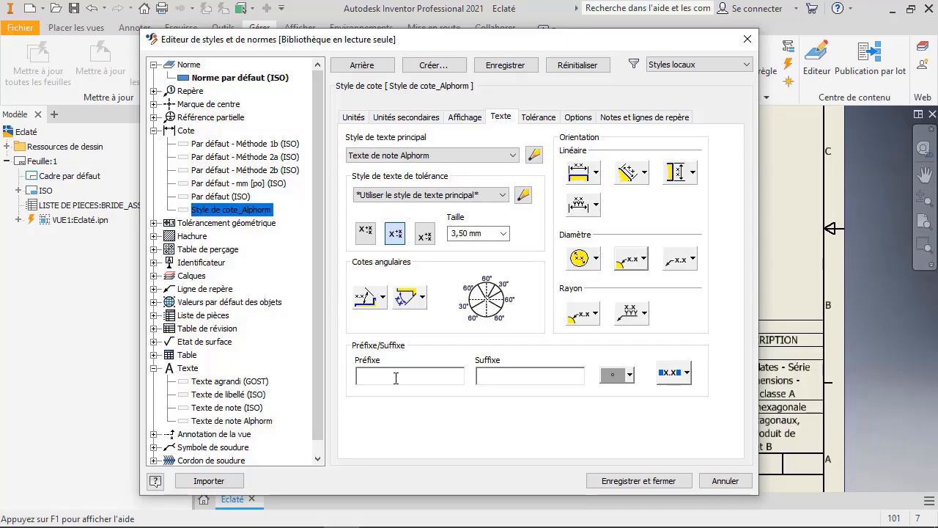
{"action": "left_click", "coordinate": [627, 374]}
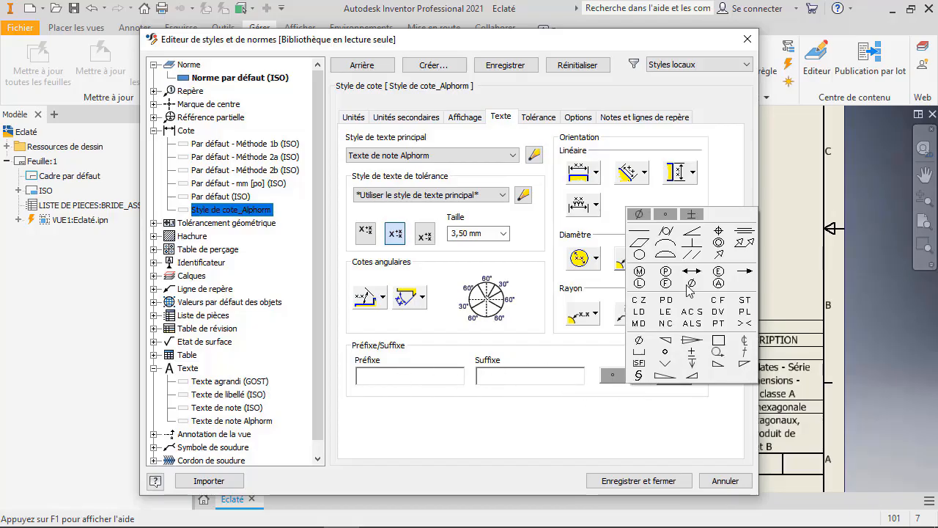
{"action": "left_click", "coordinate": [602, 414]}
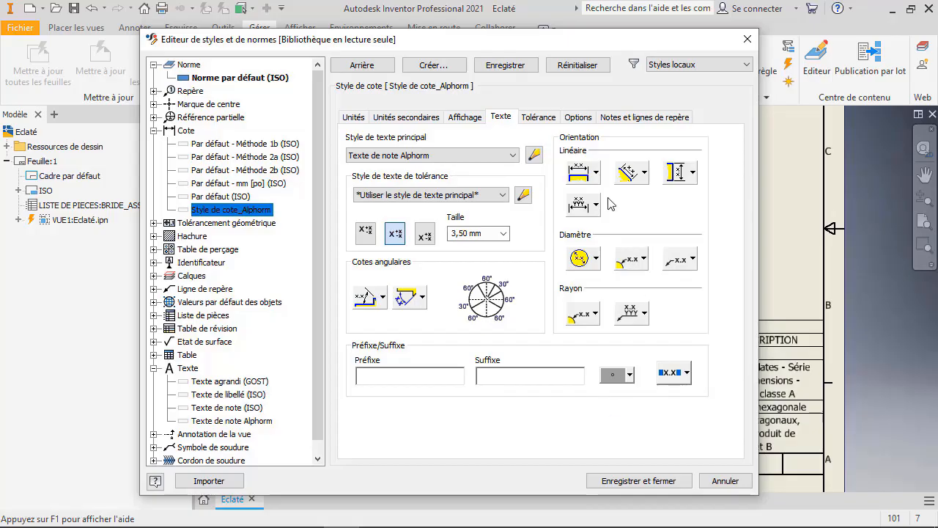
{"action": "left_click", "coordinate": [541, 123]}
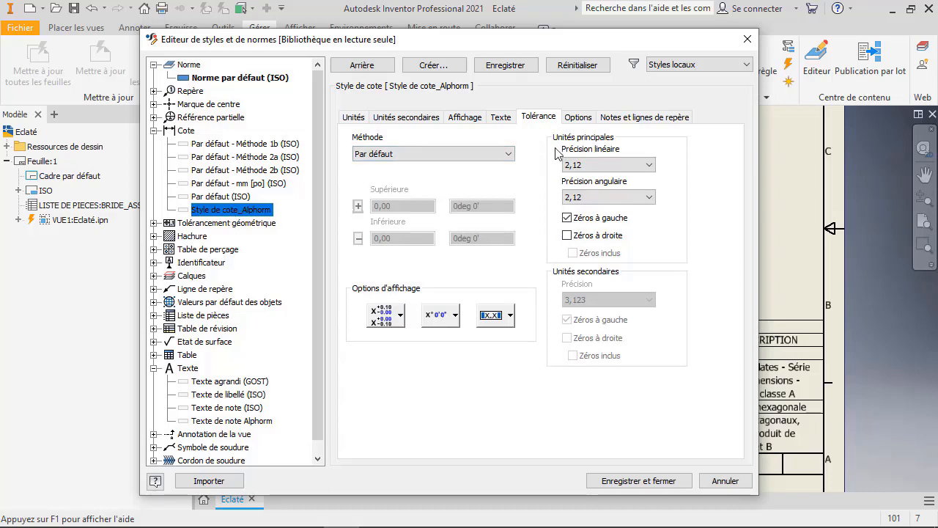
Set the tolerance method of Style de cote_Alphorm to Symétrique with an upper value of 0,1
{"action": "left_click", "coordinate": [440, 156]}
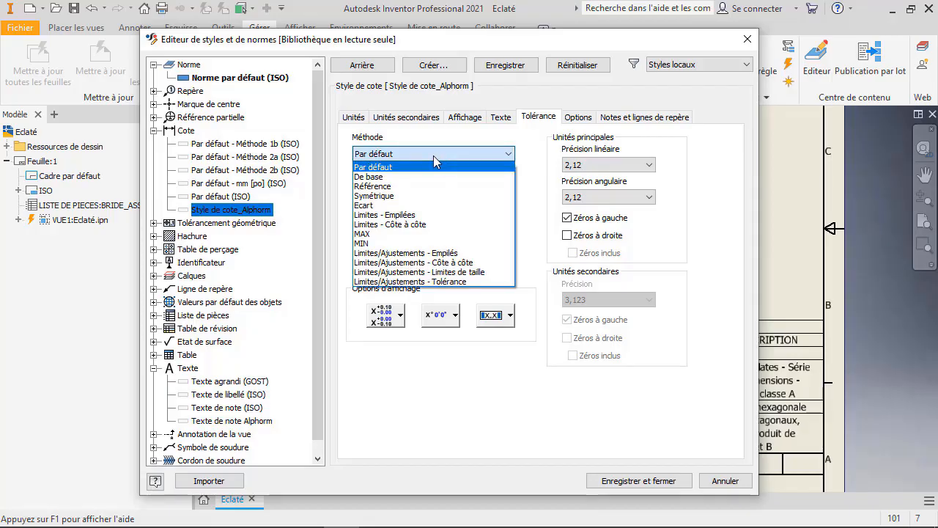
{"action": "left_click", "coordinate": [387, 196]}
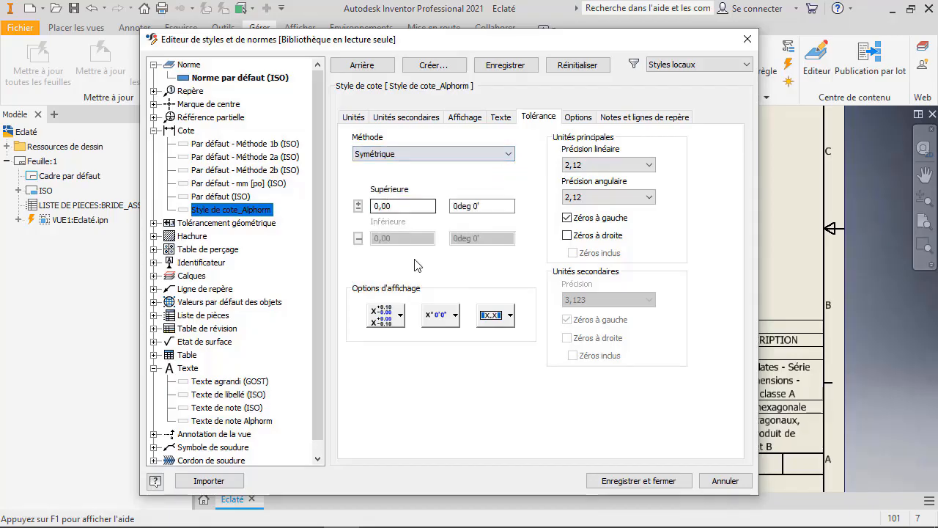
{"action": "left_click", "coordinate": [396, 207]}
{"action": "double_click", "coordinate": [396, 207]}
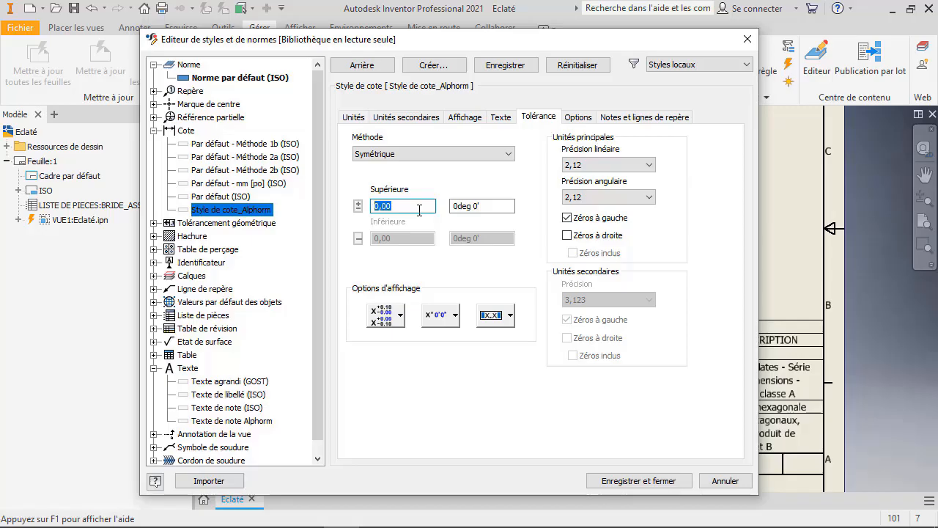
{"action": "type", "text": "0,1"}
Check the dimension style's options and its note and leader settings, and save the changes made to Style de cote_Alphorm
{"action": "left_click", "coordinate": [577, 117]}
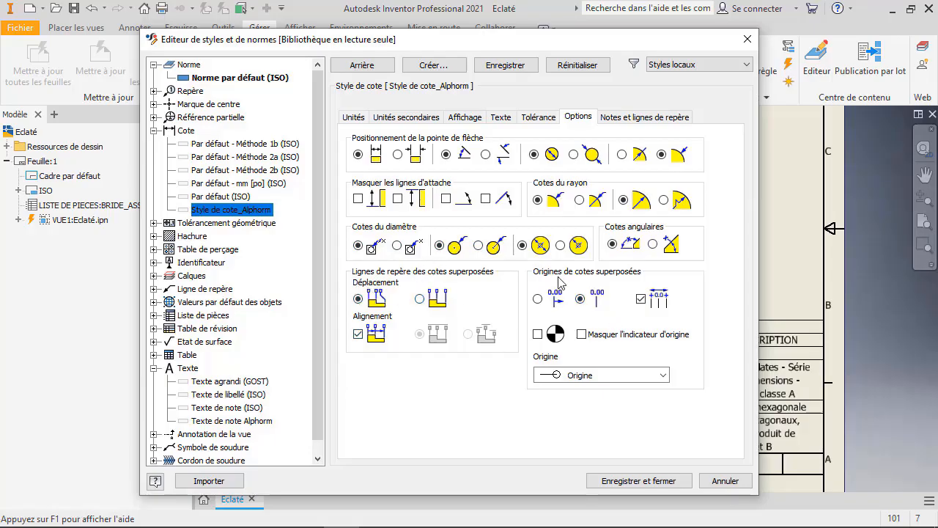
{"action": "left_click", "coordinate": [613, 119]}
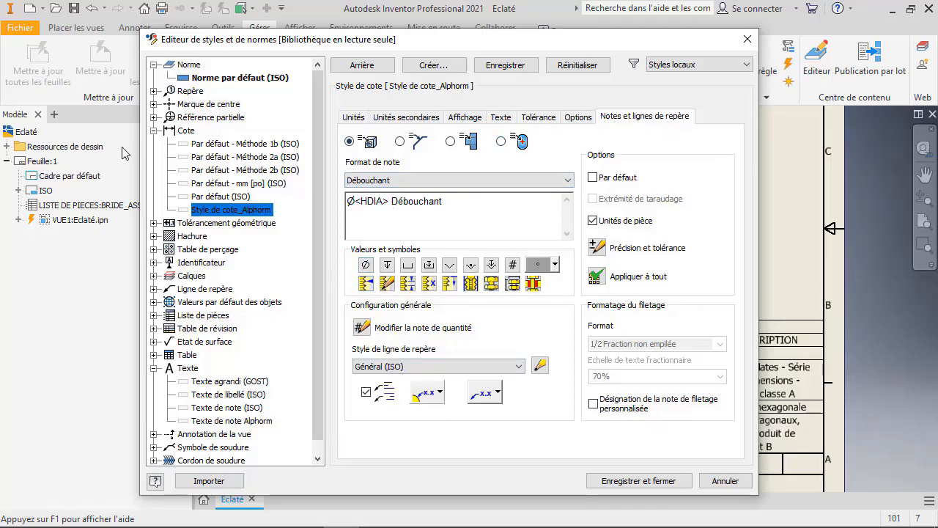
{"action": "left_click", "coordinate": [155, 134]}
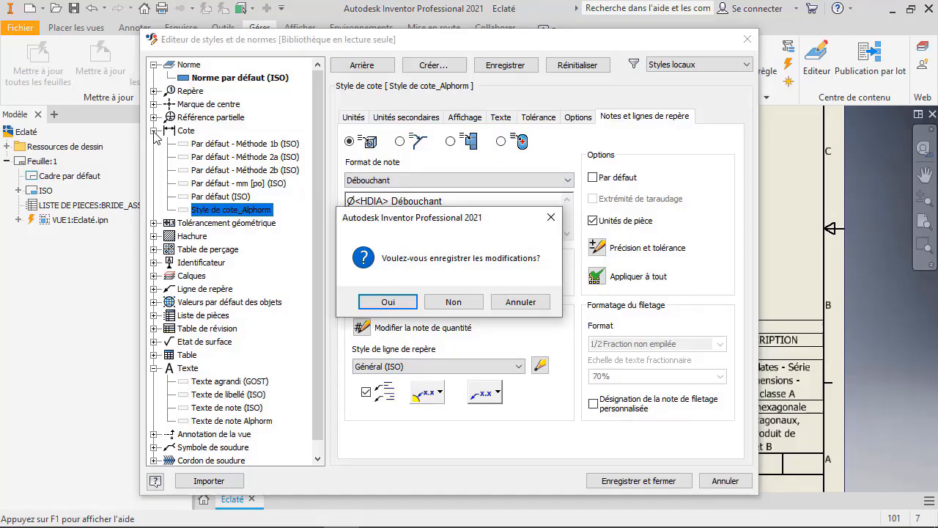
{"action": "left_click", "coordinate": [388, 303]}
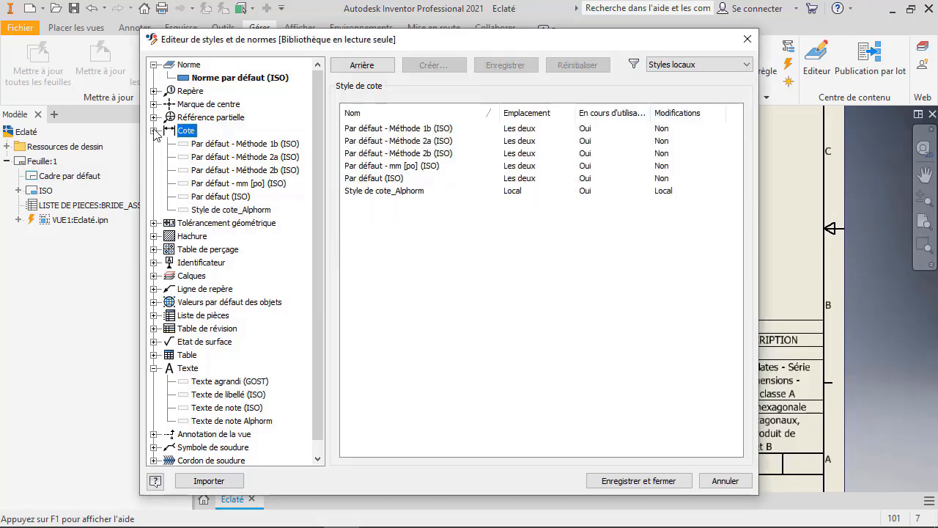
Examine the symbols, secondary styles and options of the Tolérancement géométrique (ISO) style
{"action": "left_click", "coordinate": [154, 130]}
{"action": "left_click", "coordinate": [154, 144]}
{"action": "left_click", "coordinate": [206, 158]}
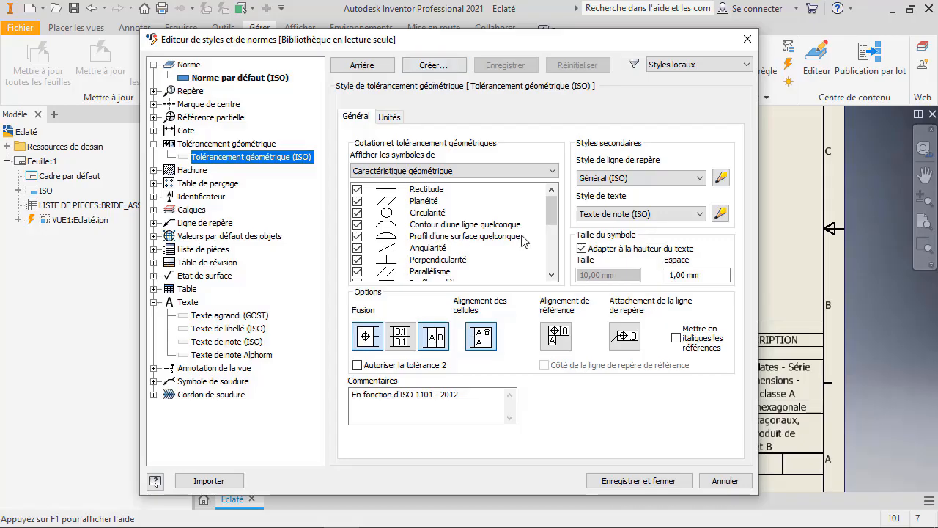
{"action": "left_click", "coordinate": [154, 145]}
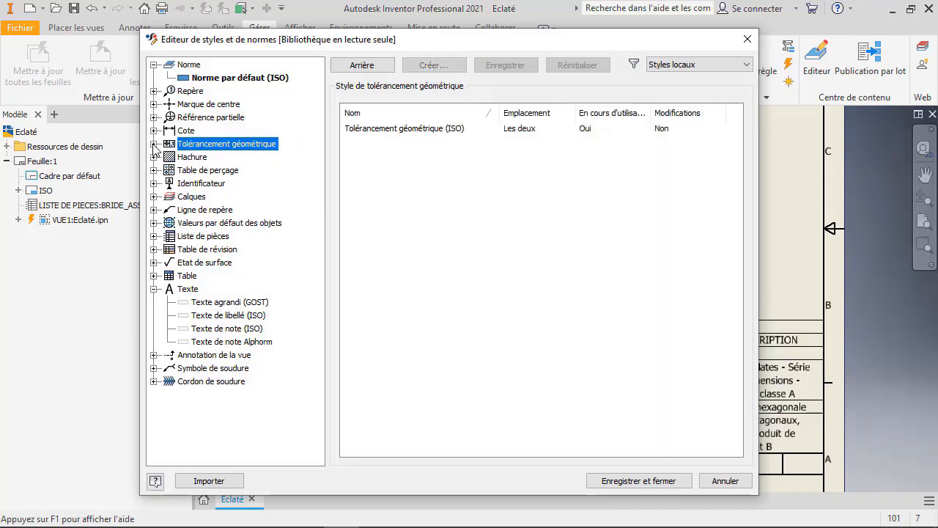
Preview the patterns ISO03W100, ISO08W100 and ISO14W100 on the Hachure (ISO) style, and return it to ANSI 31
{"action": "left_click", "coordinate": [153, 157]}
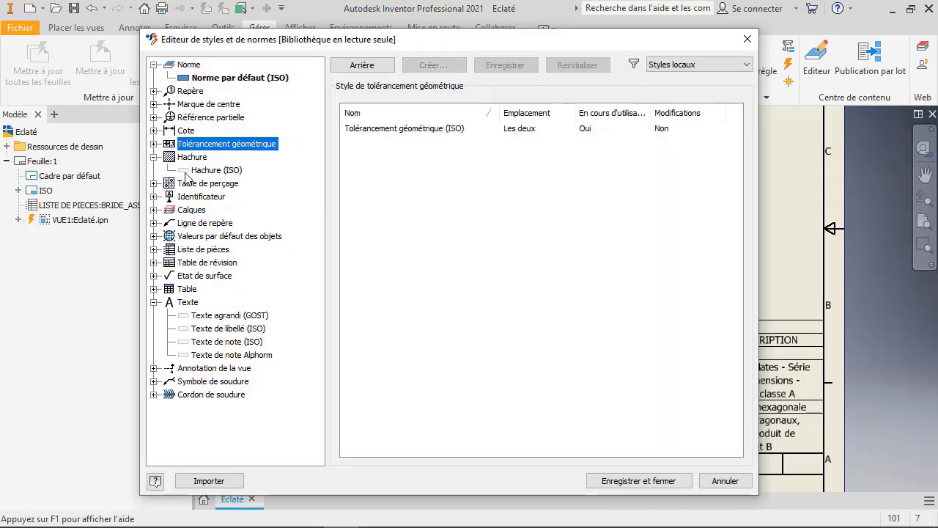
{"action": "left_click", "coordinate": [187, 172]}
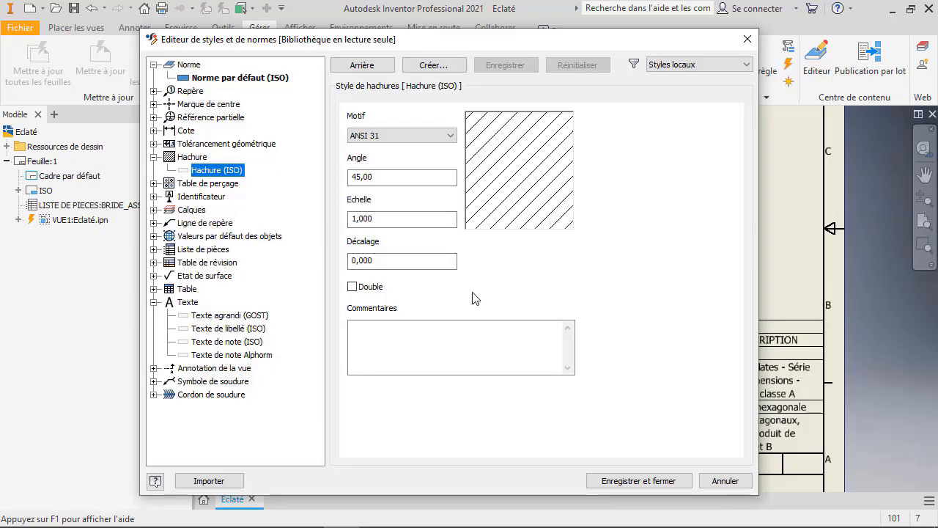
{"action": "left_click", "coordinate": [453, 136]}
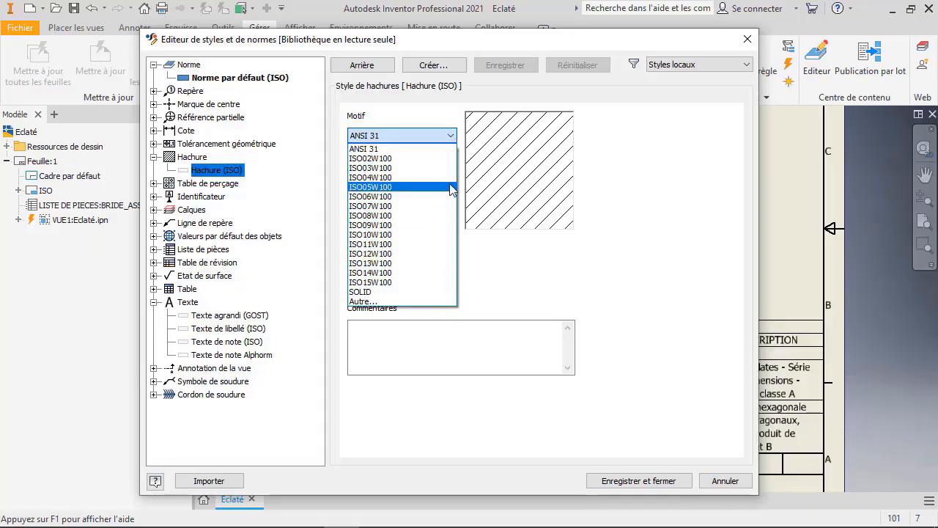
{"action": "left_click", "coordinate": [654, 291]}
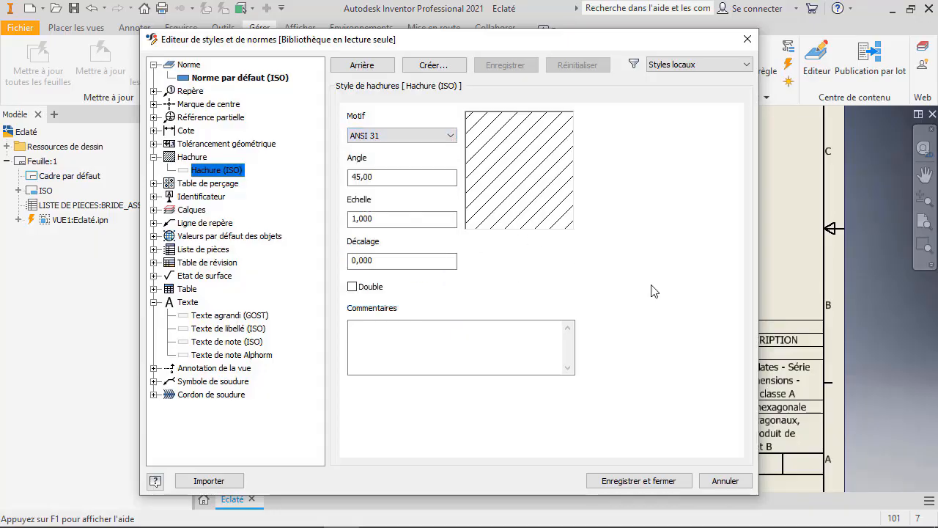
{"action": "left_click", "coordinate": [453, 136]}
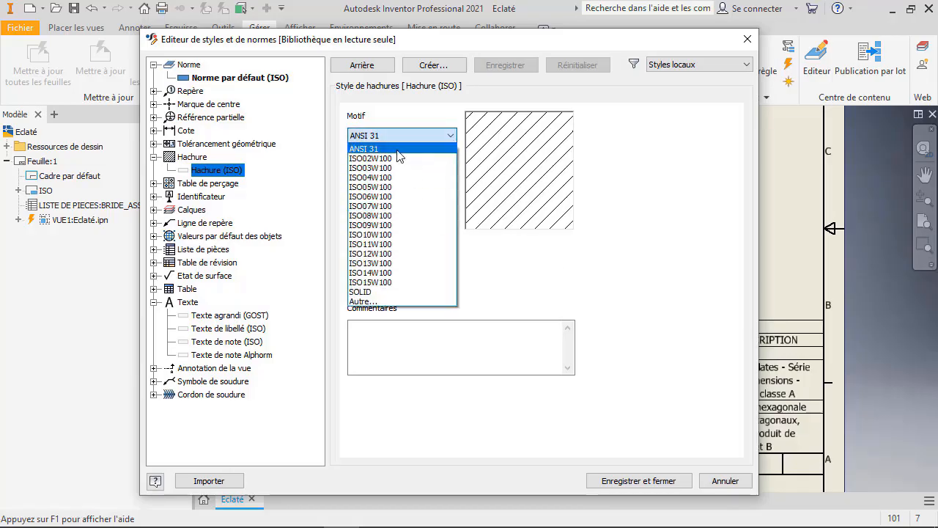
{"action": "left_click", "coordinate": [396, 168]}
{"action": "left_click", "coordinate": [413, 135]}
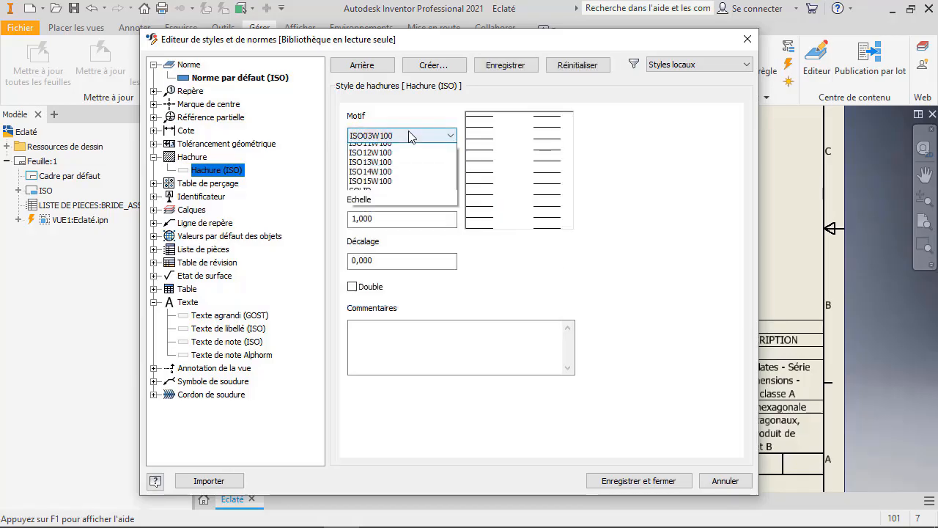
{"action": "left_click", "coordinate": [391, 217]}
{"action": "left_click", "coordinate": [396, 136]}
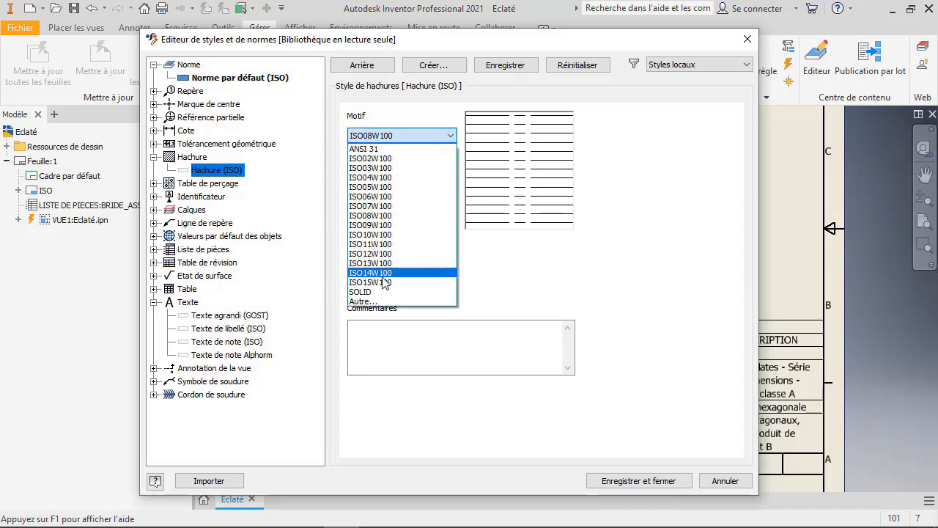
{"action": "left_click", "coordinate": [389, 272]}
{"action": "left_click", "coordinate": [446, 136]}
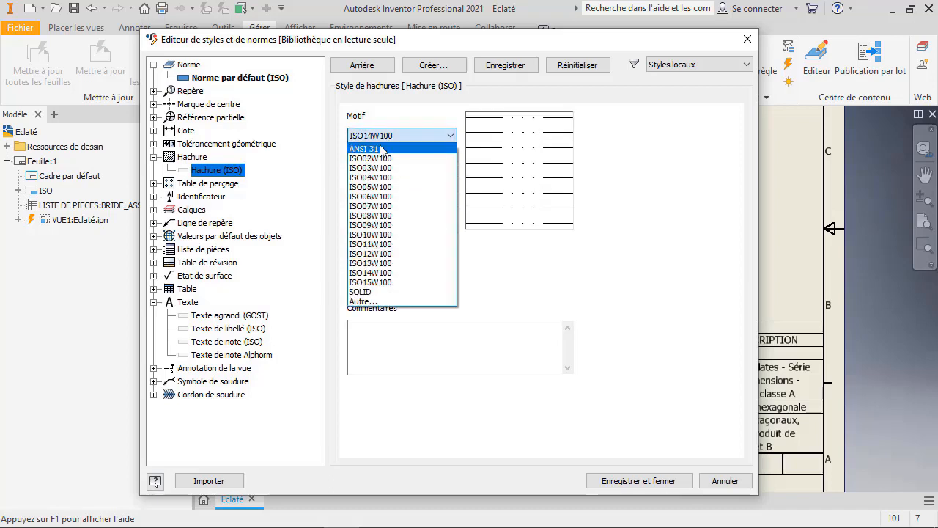
{"action": "left_click", "coordinate": [380, 149]}
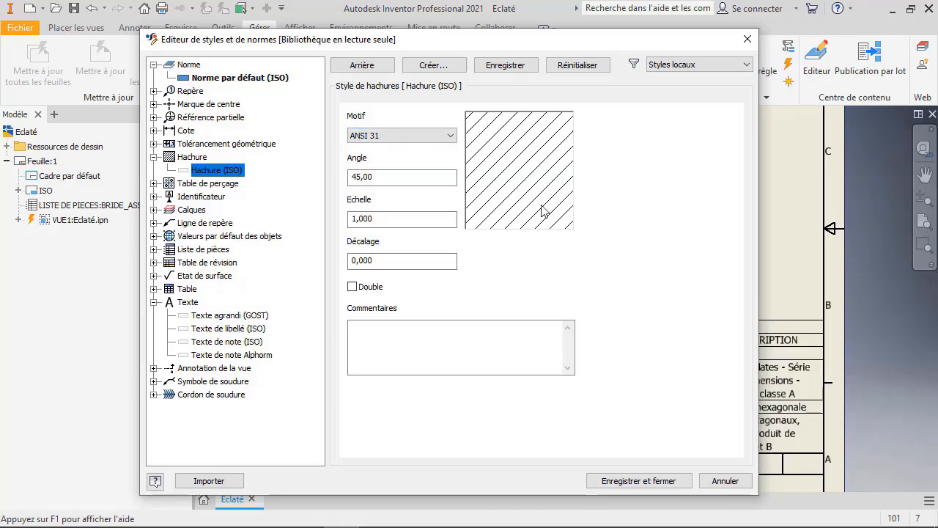
{"action": "left_click", "coordinate": [155, 158]}
{"action": "left_click", "coordinate": [380, 302]}
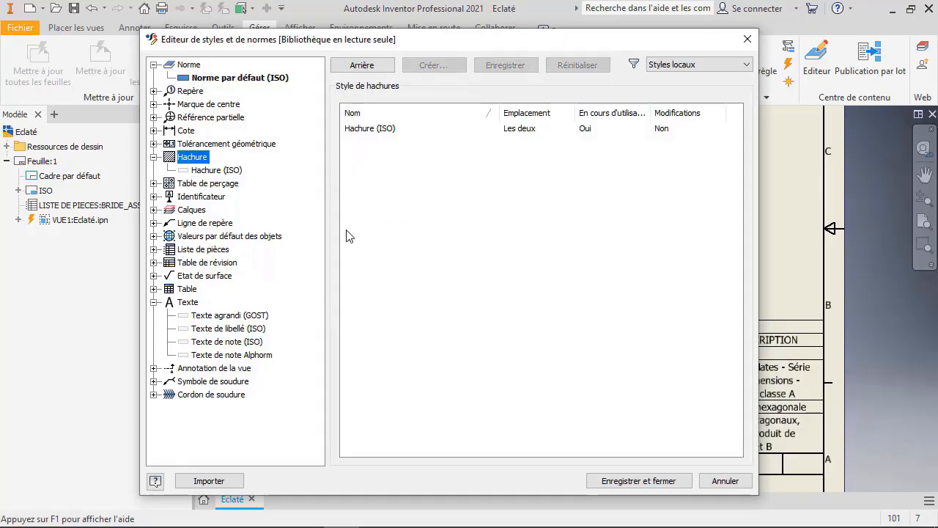
Examine the formatting of the hole table styles Table de perçage (ISO) and Table de poinçonnage (ISO)
{"action": "left_click", "coordinate": [155, 183]}
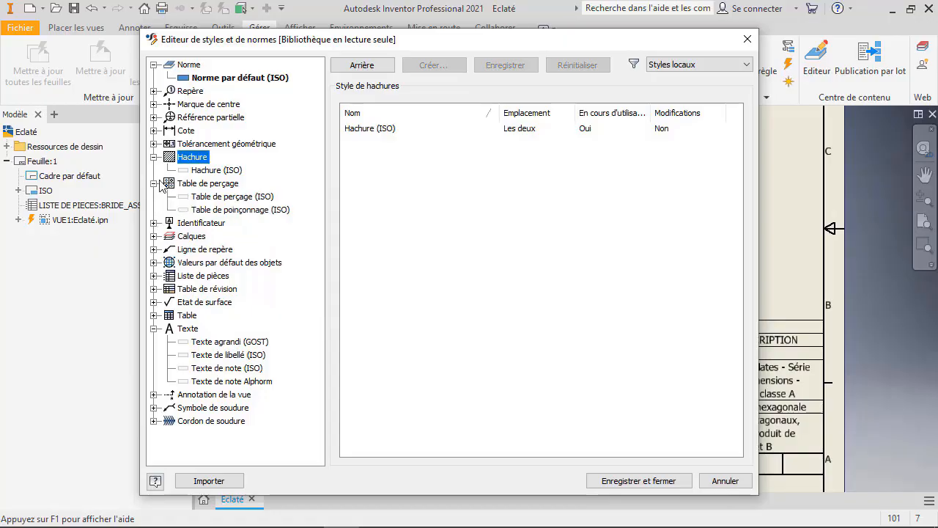
{"action": "left_click", "coordinate": [214, 186]}
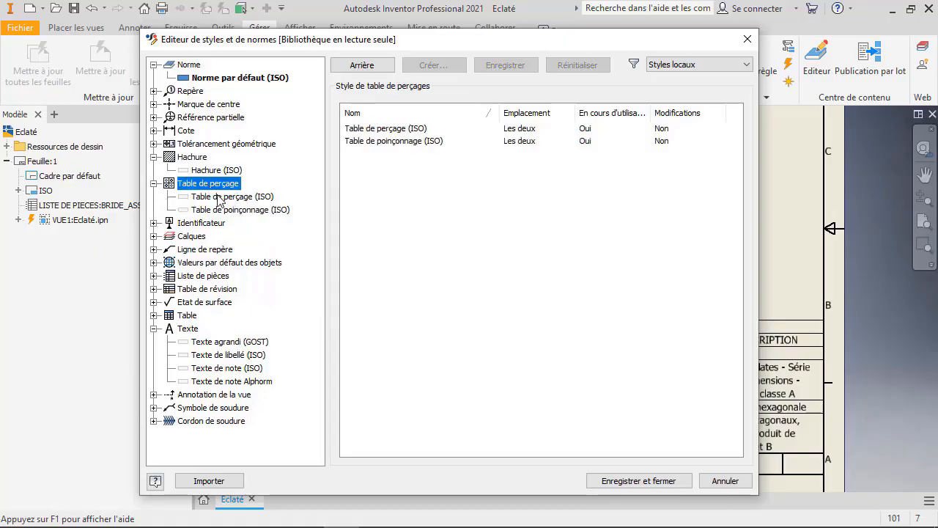
{"action": "left_click", "coordinate": [220, 196]}
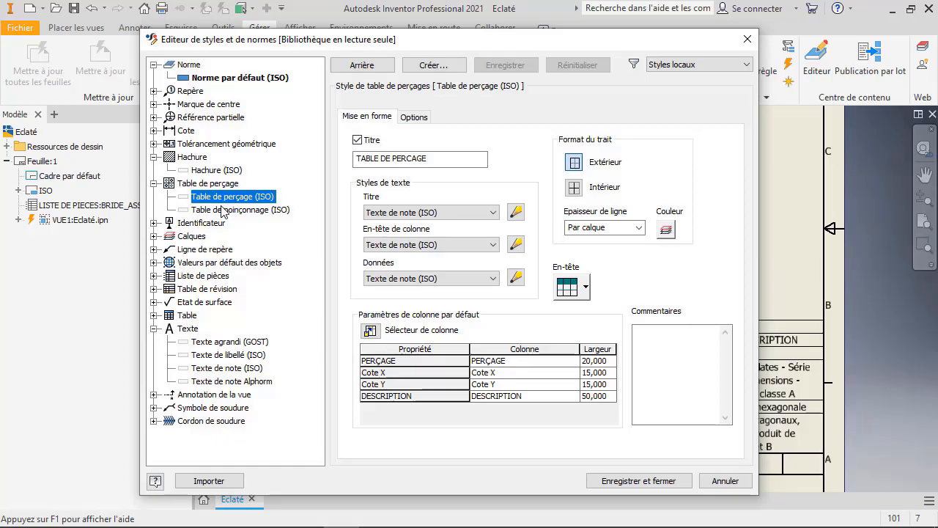
{"action": "left_click", "coordinate": [222, 210]}
{"action": "left_click", "coordinate": [209, 200]}
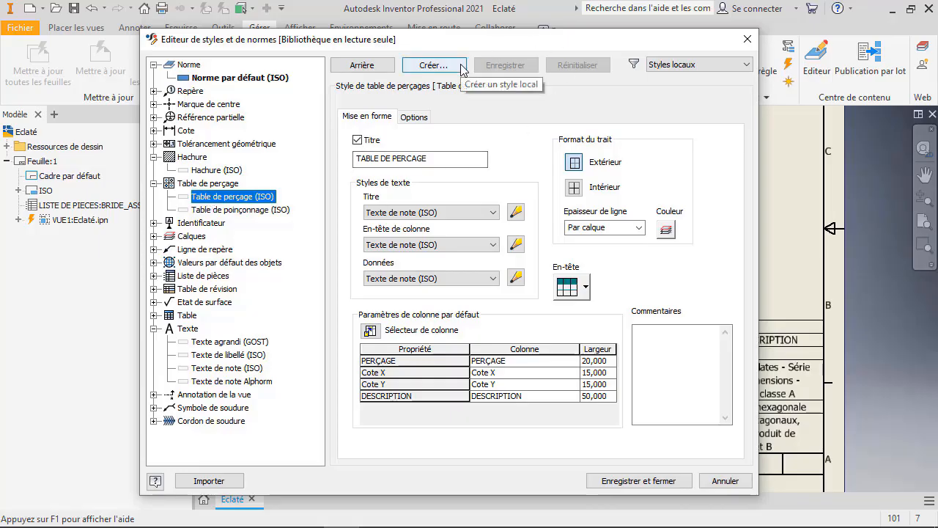
{"action": "left_click", "coordinate": [154, 184]}
Examine the identifier styles ID de fonction (ISO) and ID de référence (ISO)
{"action": "left_click", "coordinate": [154, 196]}
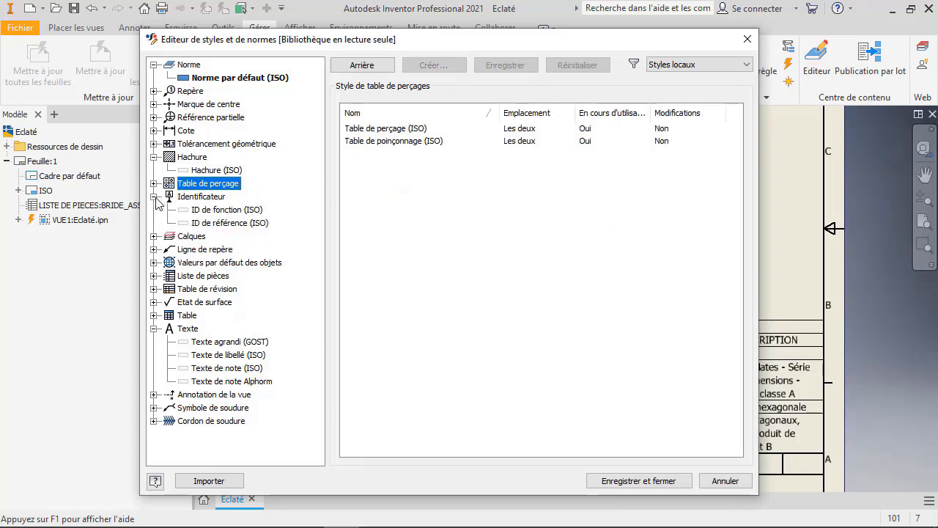
{"action": "left_click", "coordinate": [192, 197]}
{"action": "left_click", "coordinate": [209, 210]}
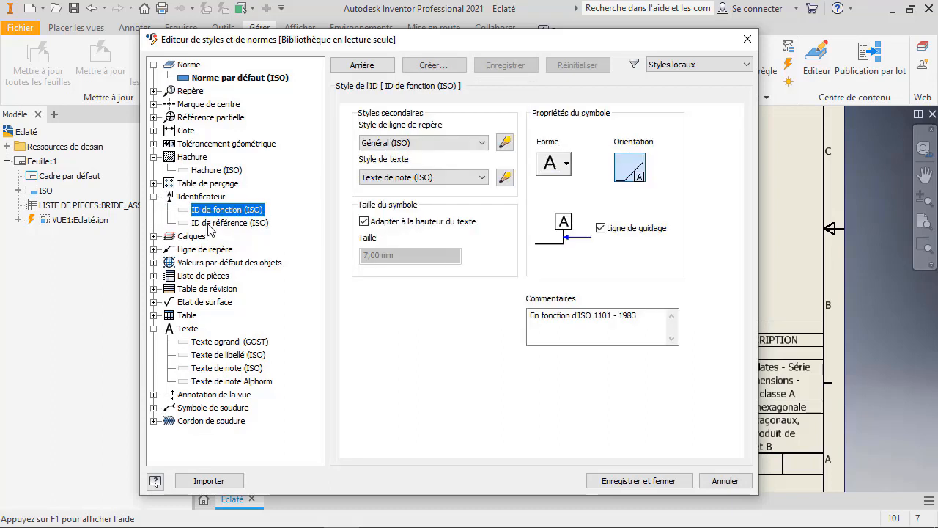
{"action": "left_click", "coordinate": [210, 224]}
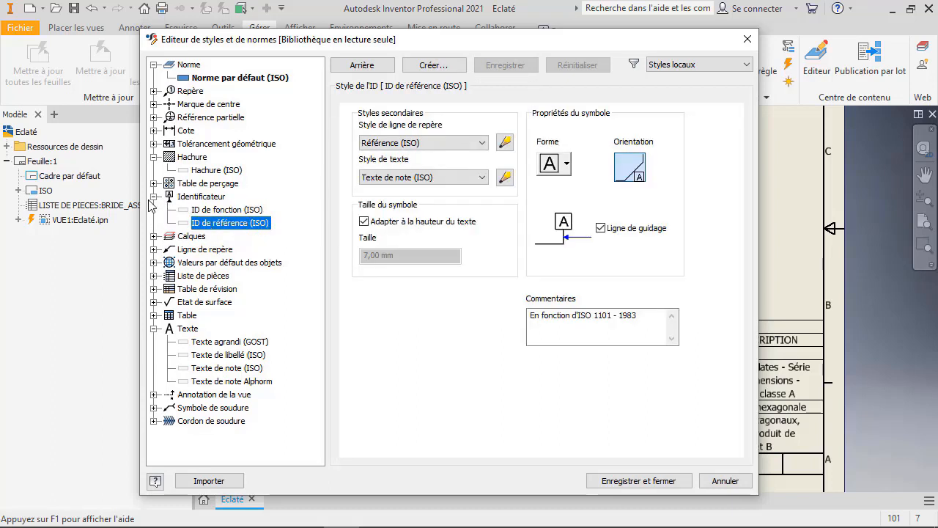
{"action": "left_click", "coordinate": [154, 197]}
Examine the layer styles, including the line types and weights of the Cadre (ISO) and Hachure (ISO) layers
{"action": "left_click", "coordinate": [154, 210]}
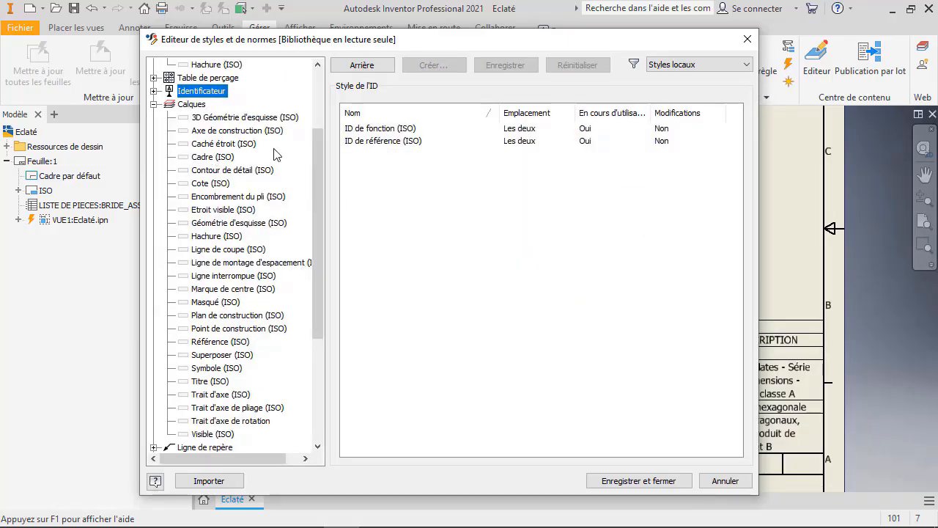
{"action": "left_click", "coordinate": [226, 119]}
{"action": "left_click", "coordinate": [227, 157]}
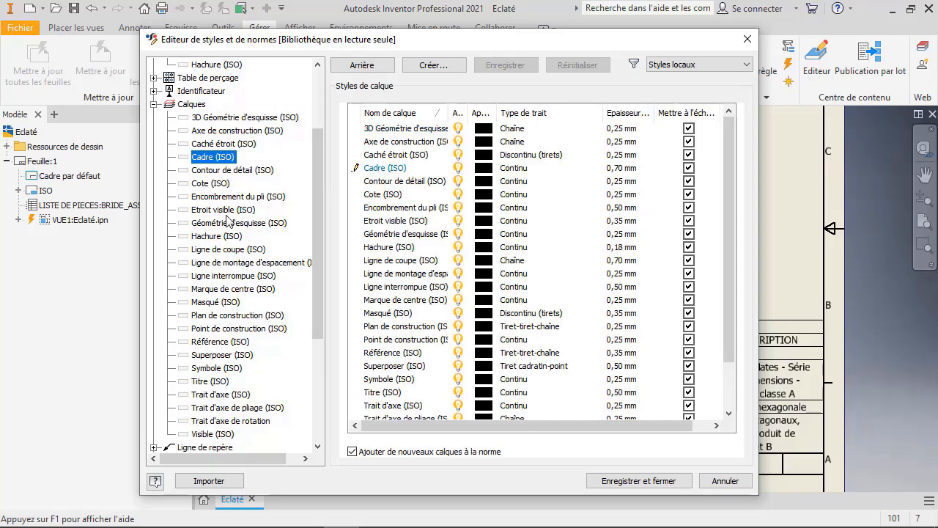
{"action": "left_click", "coordinate": [223, 236]}
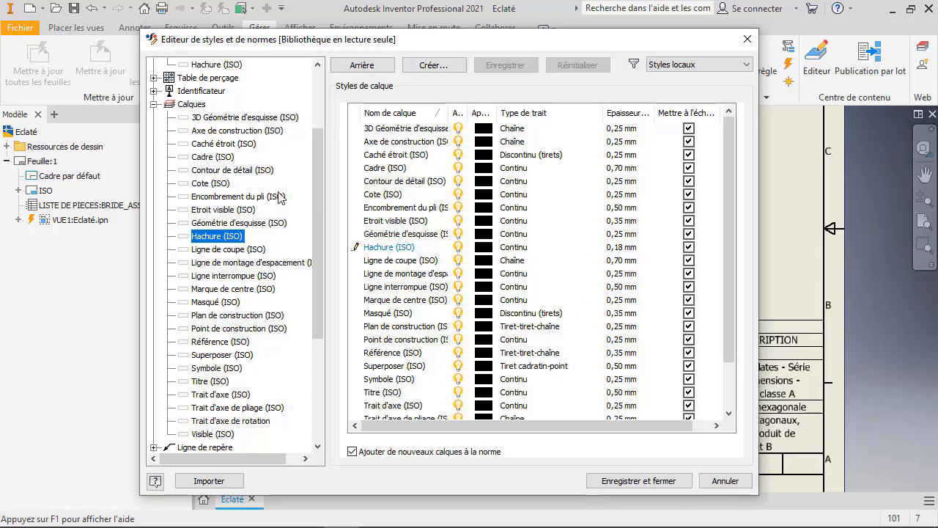
{"action": "left_click", "coordinate": [155, 106]}
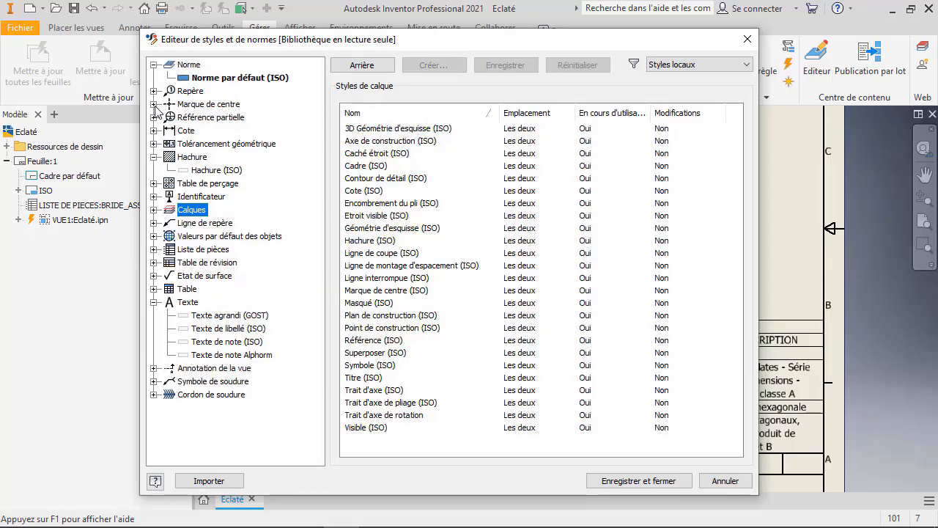
Examine the arrowhead and line settings of the leader styles Général (ANSI) and Général (ISO)
{"action": "left_click", "coordinate": [154, 224]}
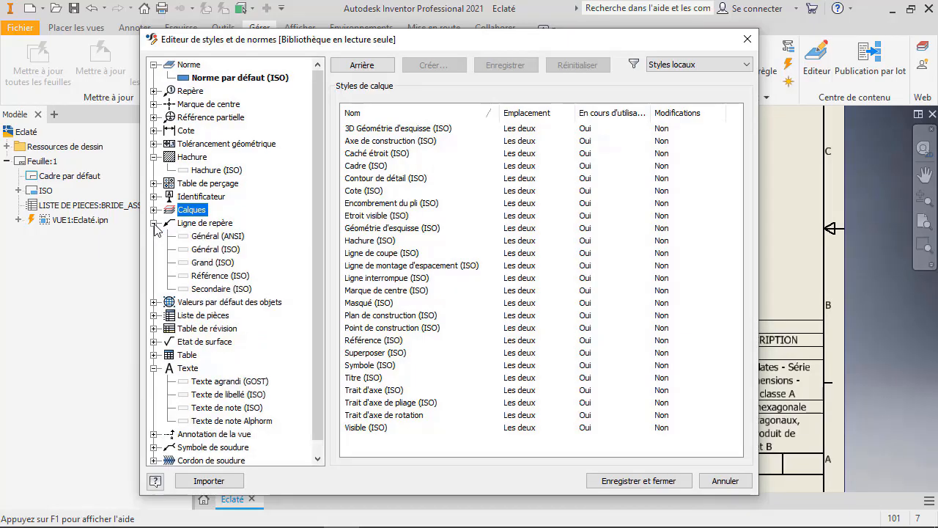
{"action": "left_click", "coordinate": [196, 236]}
{"action": "left_click", "coordinate": [213, 249]}
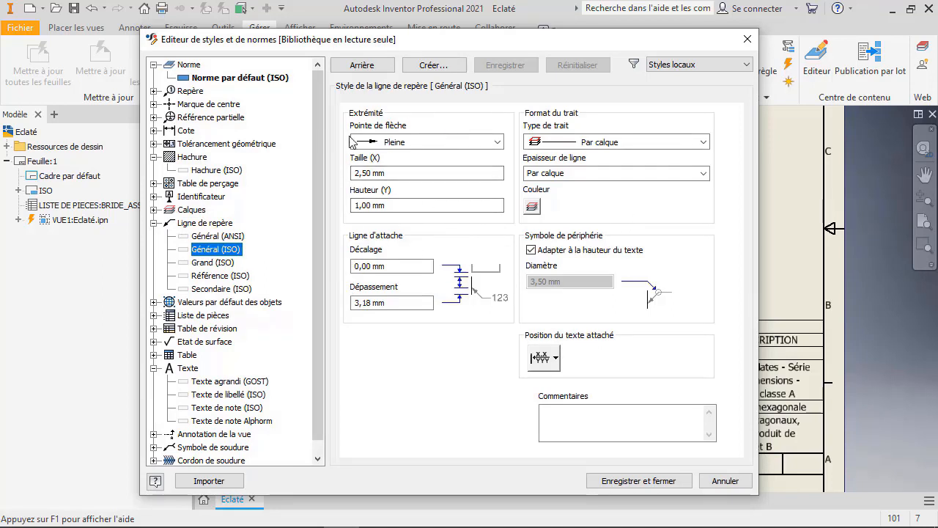
{"action": "left_click", "coordinate": [153, 222]}
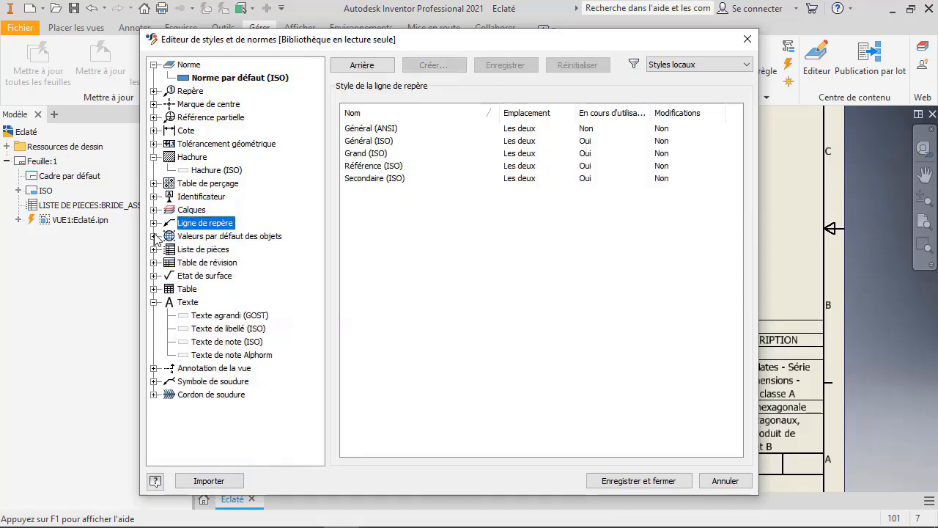
Examine the object types, styles and layers assigned in the object defaults style Valeurs par défaut des objets (ISO)
{"action": "left_click", "coordinate": [154, 236]}
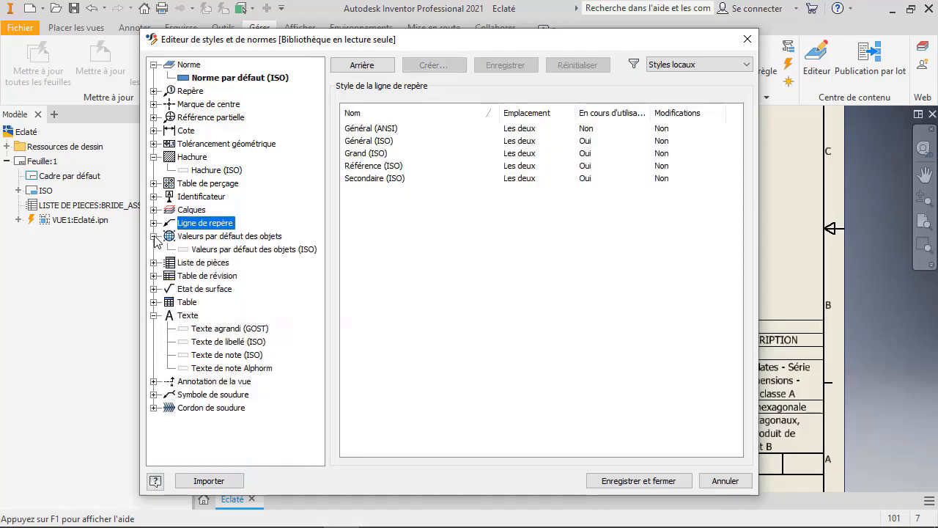
{"action": "left_click", "coordinate": [239, 250]}
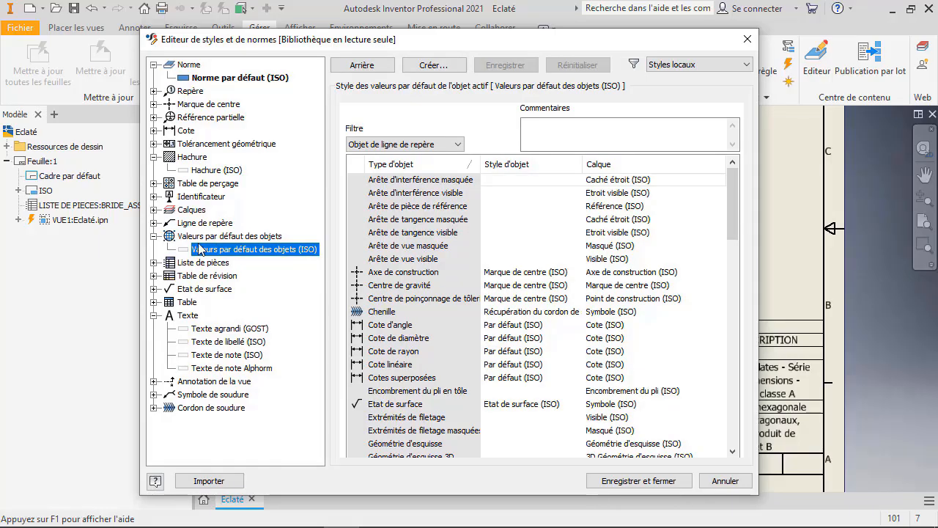
{"action": "left_click", "coordinate": [153, 236]}
Examine the parts list styles Liste de pièces (ISO-AIP) and Liste de pièces (ISO), comparing the latter with the parts list on the sheet
{"action": "left_click", "coordinate": [154, 249]}
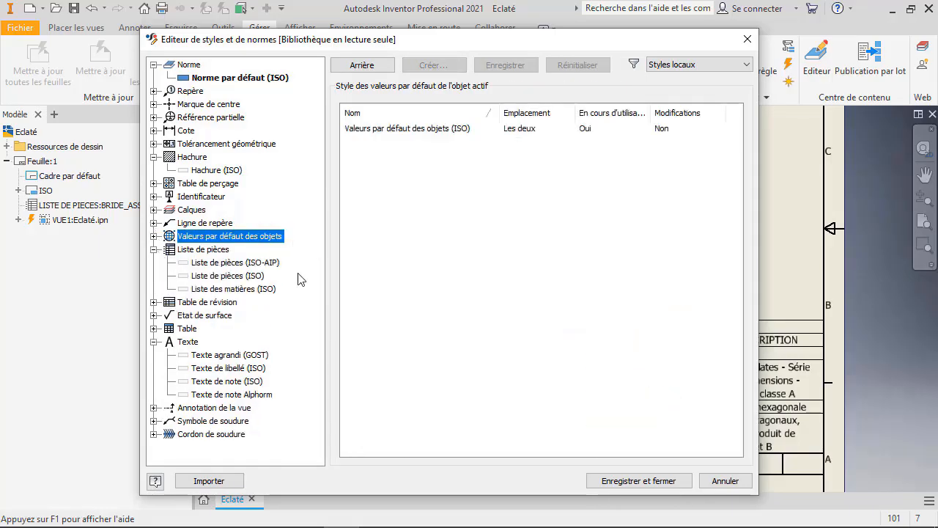
{"action": "left_click", "coordinate": [224, 264]}
{"action": "left_click", "coordinate": [227, 275]}
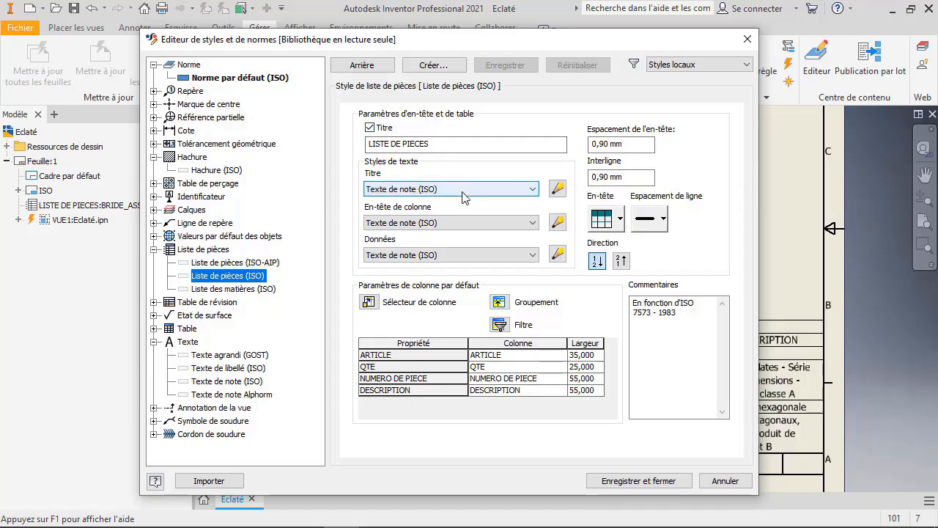
{"action": "left_click_drag", "start_coordinate": [515, 47], "coordinate": [173, 50]}
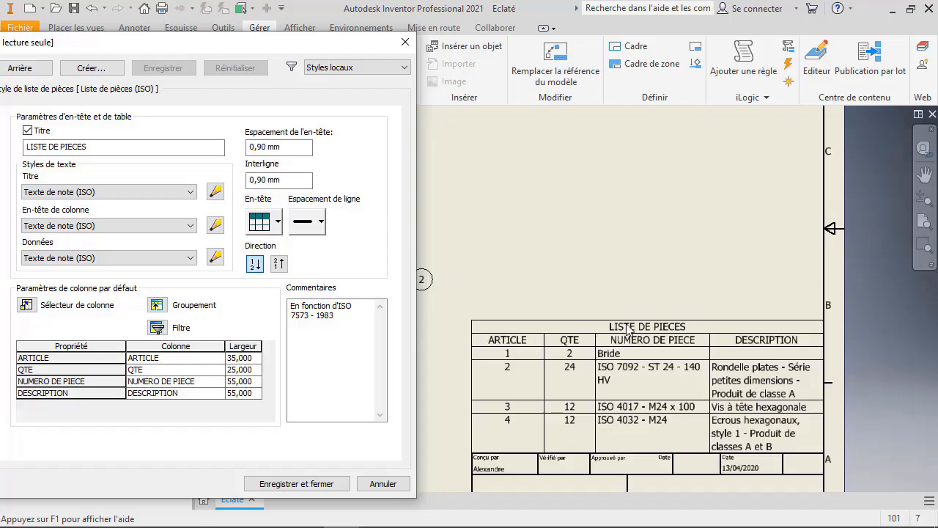
{"action": "mouse_move", "coordinate": [225, 48]}
{"action": "left_mouse_down"}
{"action": "mouse_move", "coordinate": [497, 63]}
{"action": "mouse_move", "coordinate": [532, 36]}
{"action": "left_mouse_up"}
Create a parts list style named "liste de pièces Alphorm" from Liste de pièces (ISO), with its title turned off
{"action": "left_click", "coordinate": [398, 58]}
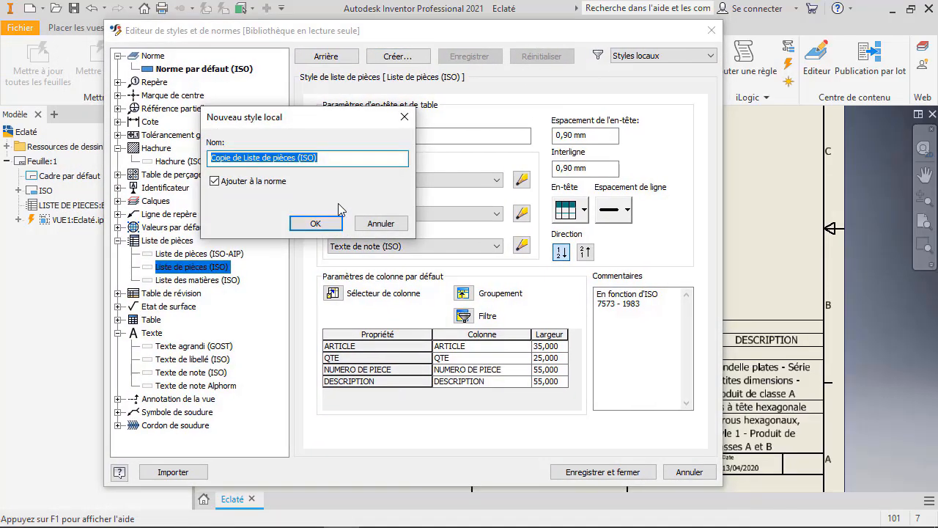
{"action": "type", "text": "list"}
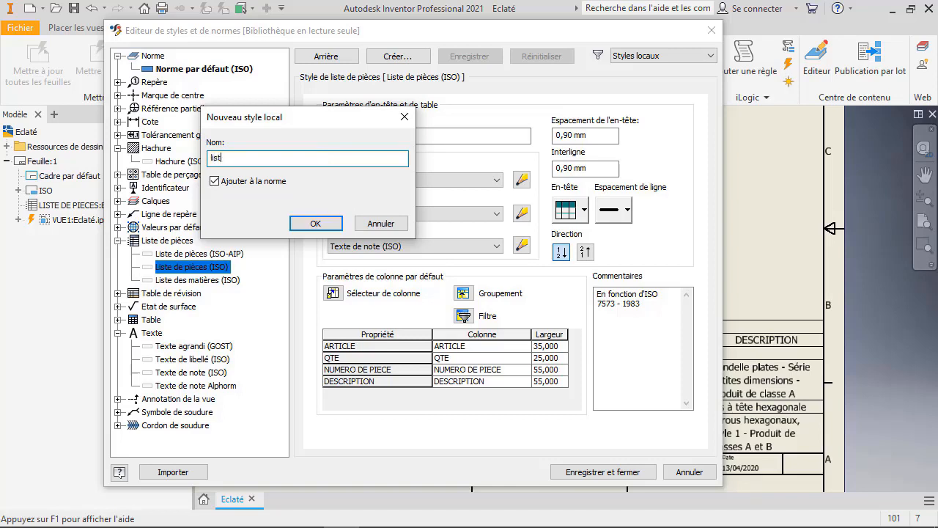
{"action": "type", "text": "e de pièces Alphorm"}
{"action": "left_click", "coordinate": [316, 223]}
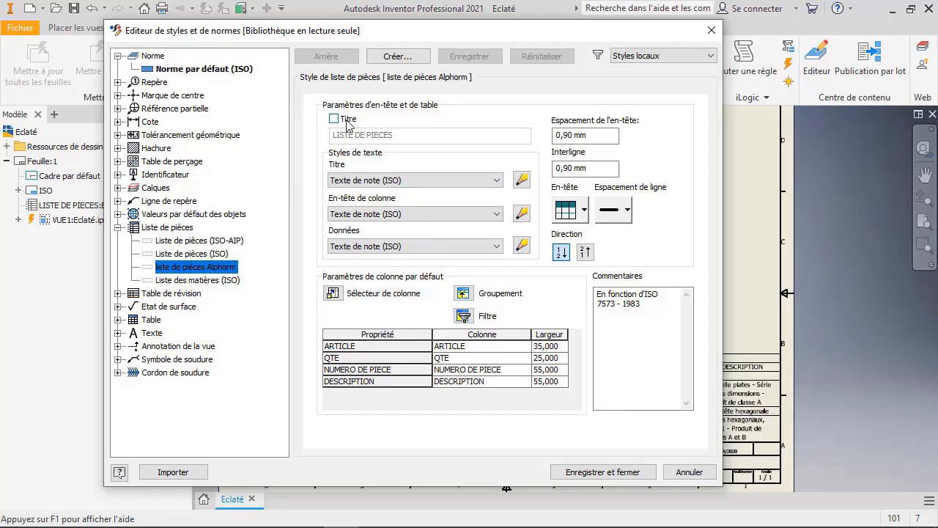
{"action": "left_click", "coordinate": [118, 228]}
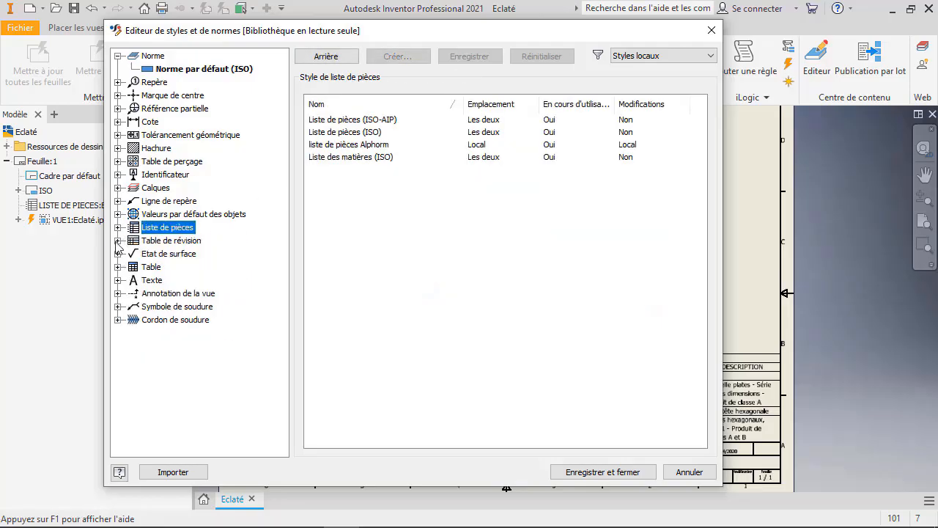
Examine the revision table style Table de révision (ISO) and the surface texture style Etat de surface (ISO)
{"action": "left_click", "coordinate": [118, 240]}
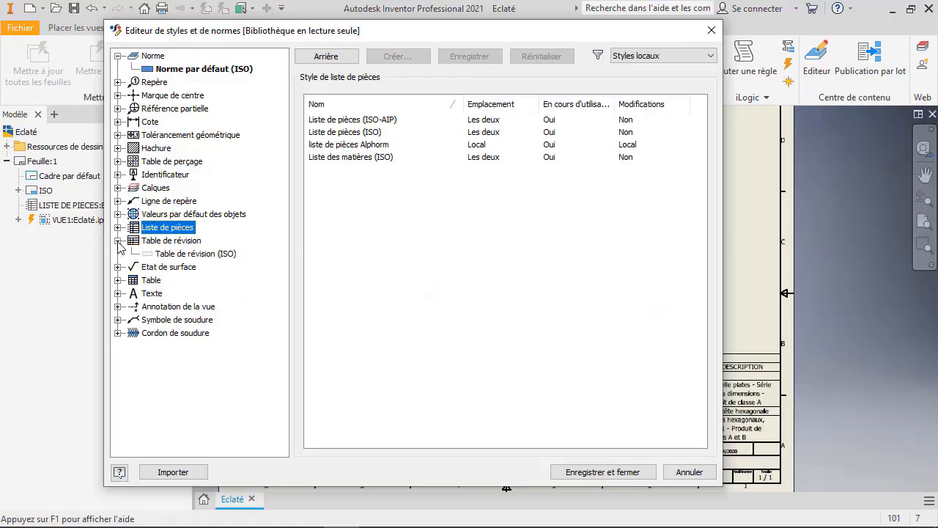
{"action": "left_click", "coordinate": [184, 254]}
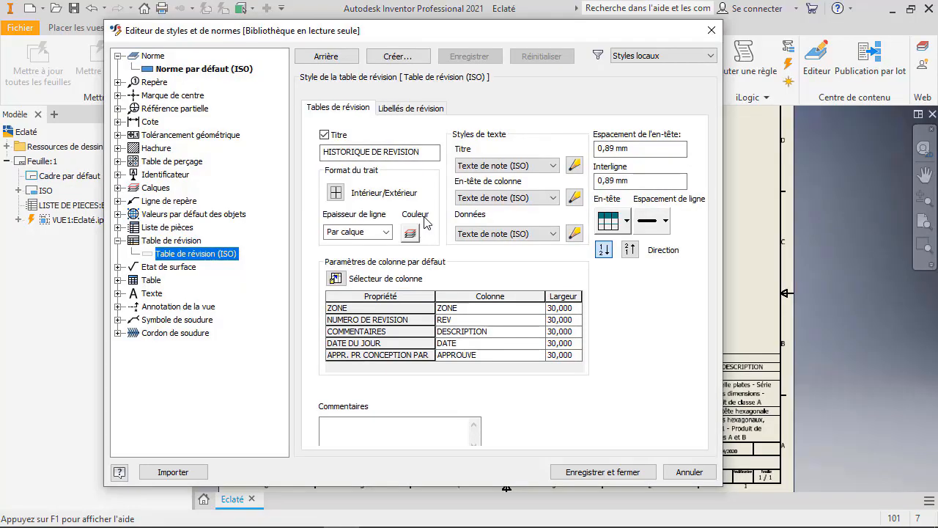
{"action": "left_click", "coordinate": [118, 240]}
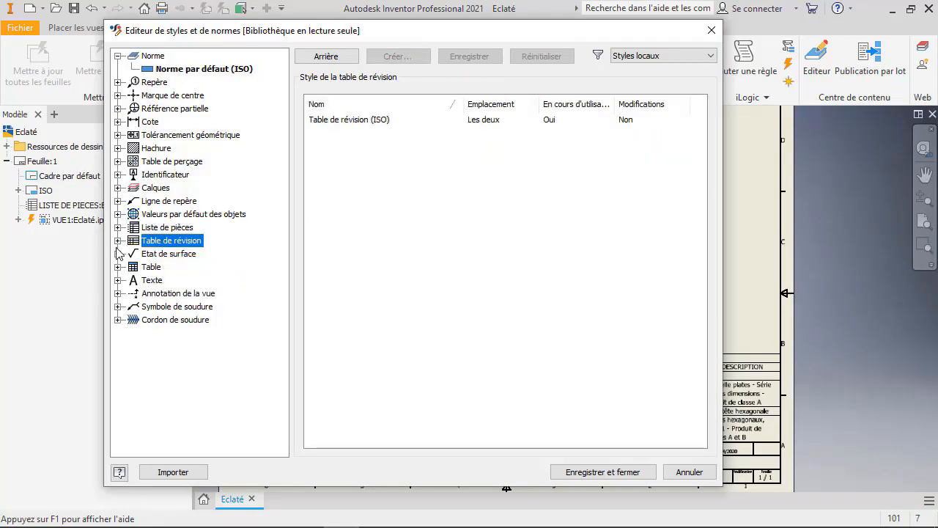
{"action": "left_click", "coordinate": [118, 253]}
{"action": "left_click", "coordinate": [176, 269]}
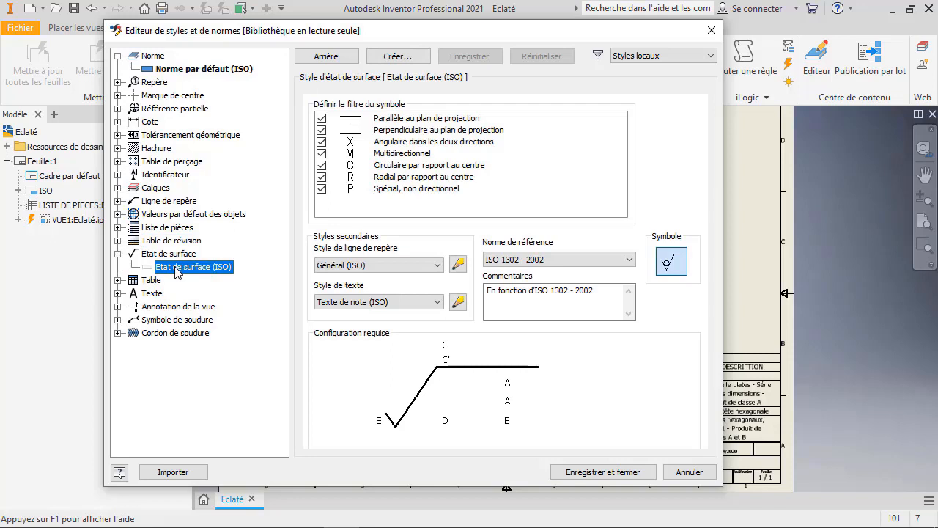
{"action": "left_click", "coordinate": [118, 253]}
Examine the formatting of the Table (ISO) style and review the list of available text styles
{"action": "left_click", "coordinate": [118, 267]}
{"action": "left_click", "coordinate": [174, 283]}
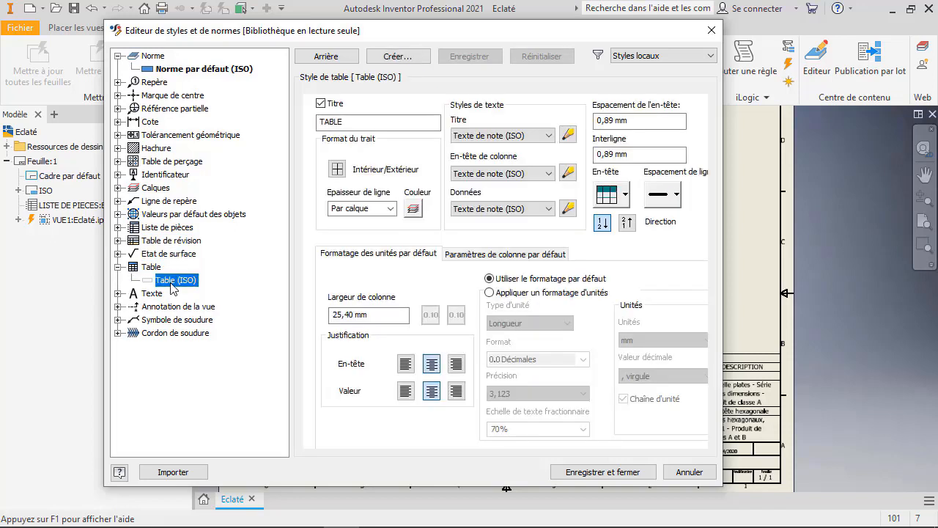
{"action": "left_click", "coordinate": [118, 267]}
{"action": "left_click", "coordinate": [118, 280]}
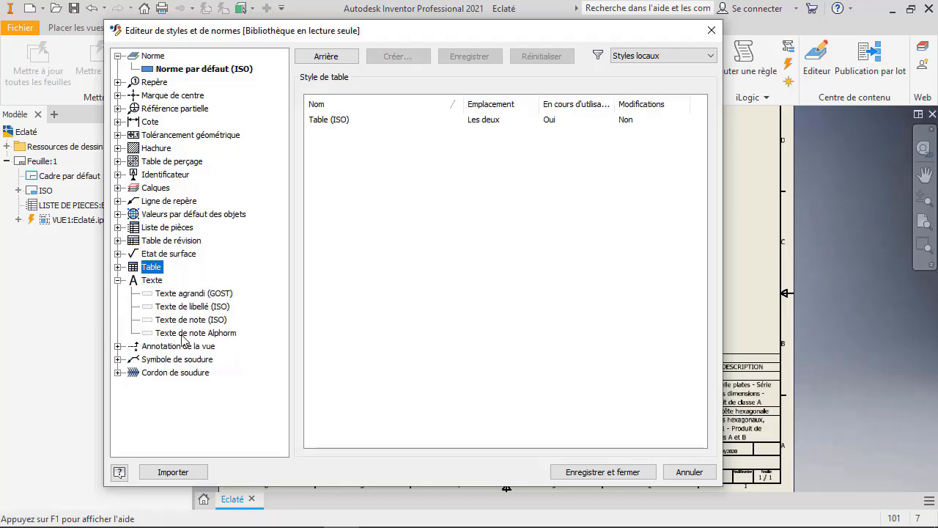
{"action": "left_click", "coordinate": [118, 280]}
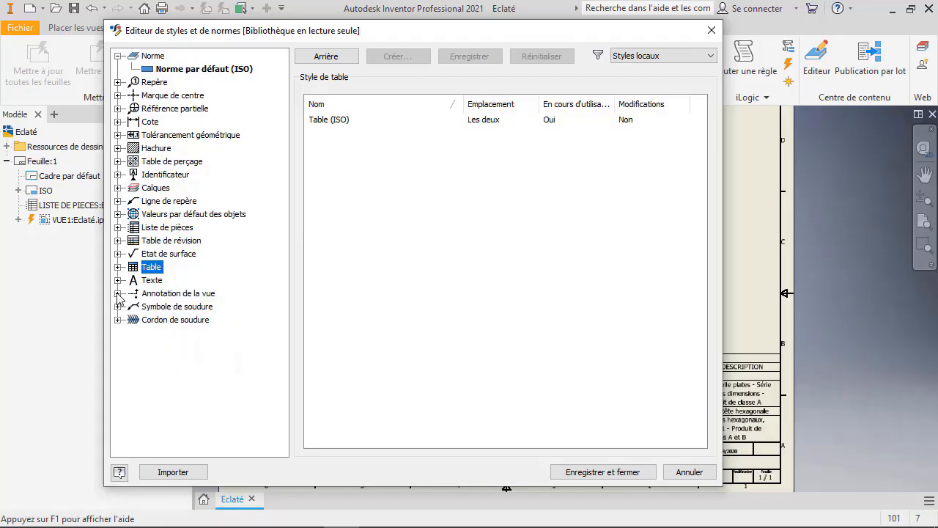
Examine the weld symbol style Symbole de soudure (ISO) and the weld bead style Récupération du cordon de soudure (ISO)
{"action": "left_click", "coordinate": [118, 293]}
{"action": "left_click", "coordinate": [118, 293]}
{"action": "left_click", "coordinate": [118, 306]}
{"action": "left_click", "coordinate": [197, 322]}
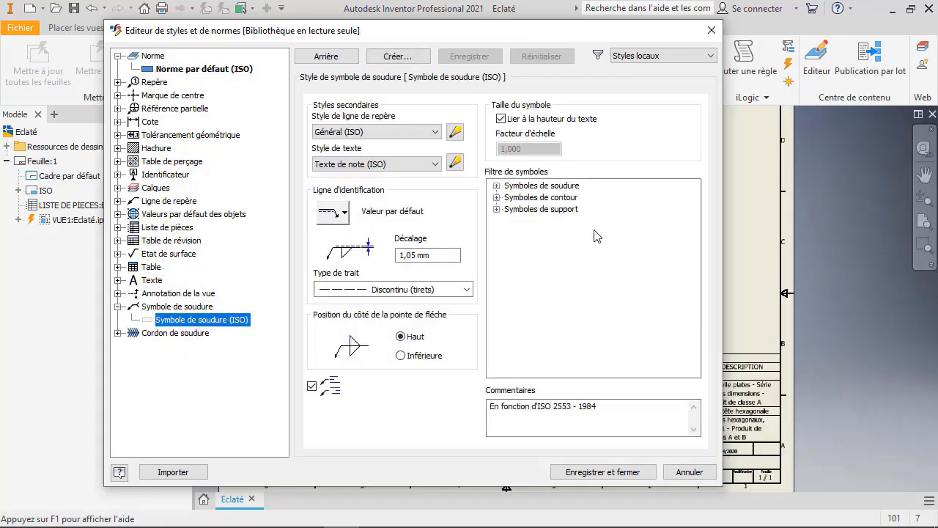
{"action": "left_click", "coordinate": [118, 333]}
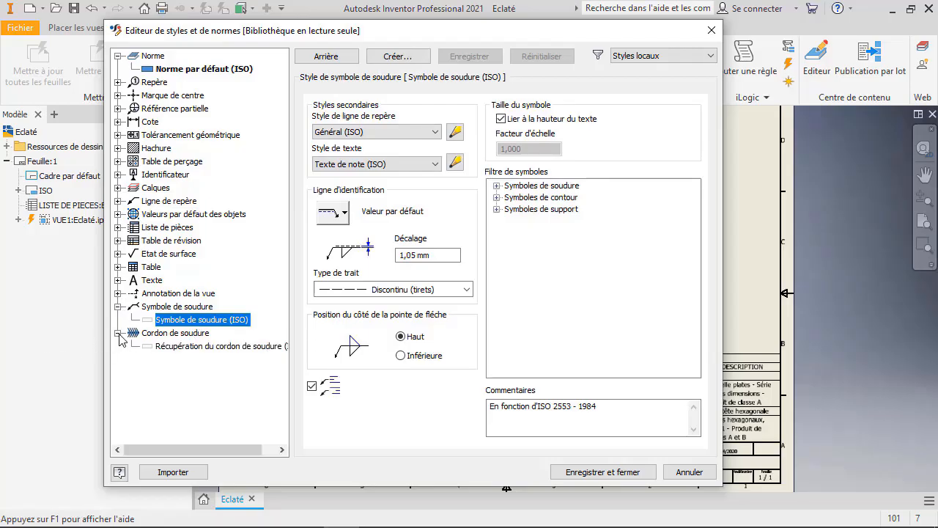
{"action": "left_click", "coordinate": [176, 347]}
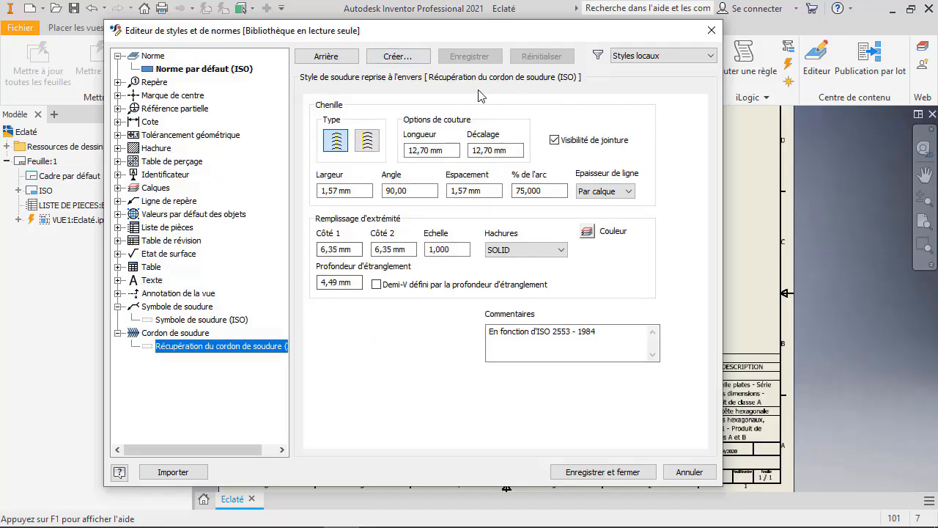
Save the style changes and close the styles and standards editor
{"action": "left_click", "coordinate": [594, 472]}
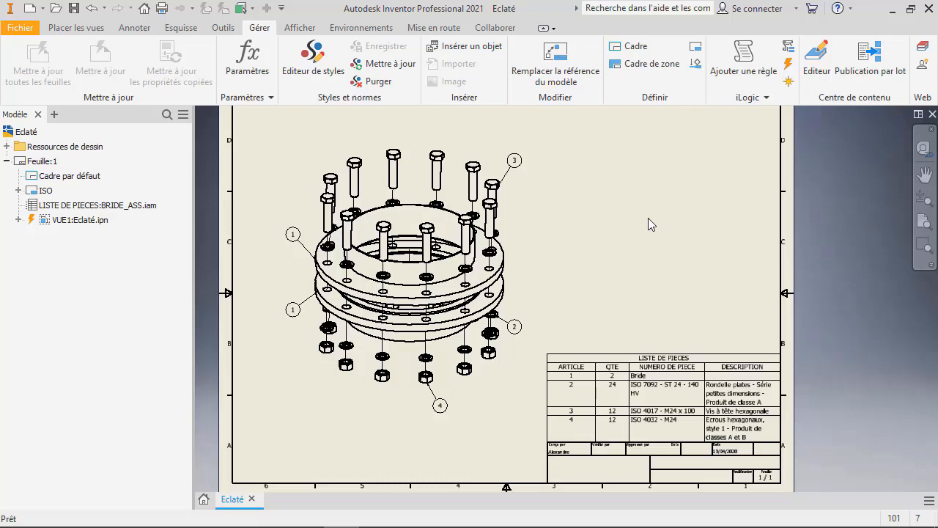
{"action": "scroll", "coordinate": [648, 218], "scroll_direction": "up", "scroll_amount": 5}
{"action": "scroll", "coordinate": [648, 218], "scroll_direction": "down", "scroll_amount": 6}
{"action": "middle_click_drag", "start_coordinate": [648, 218], "coordinate": [653, 238]}
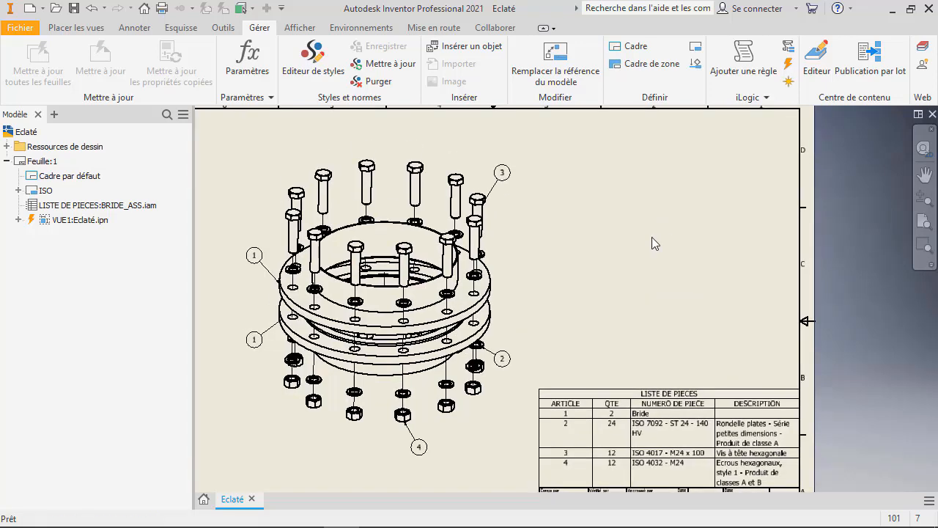